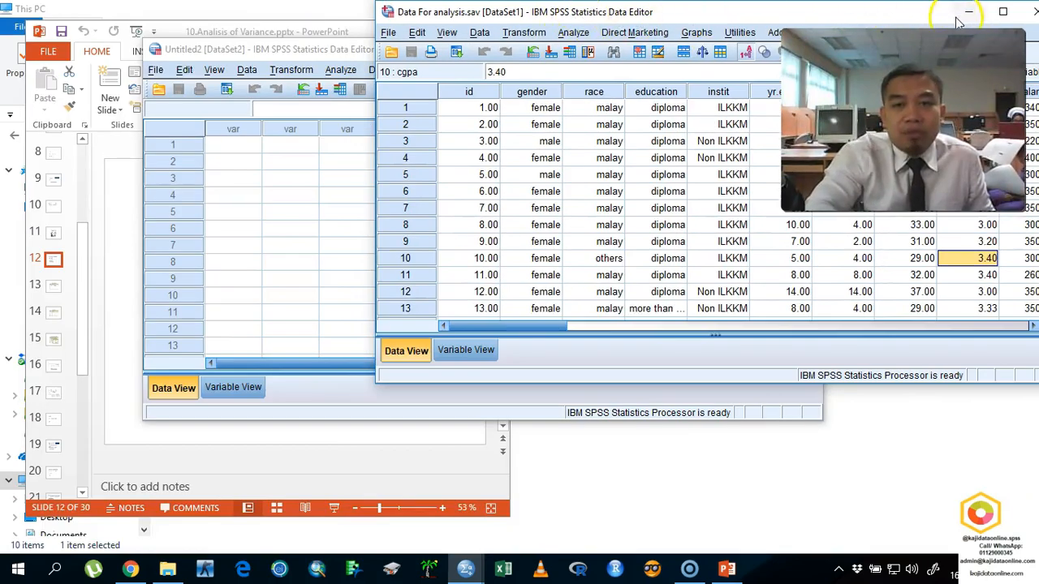
- Set the empty Untitled2 data editor beside the PowerPoint presentation, and maximize the presentation on the ANOVA example slide
{"action": "left_click", "coordinate": [969, 12]}
{"action": "left_click_drag", "start_coordinate": [539, 53], "coordinate": [888, 45]}
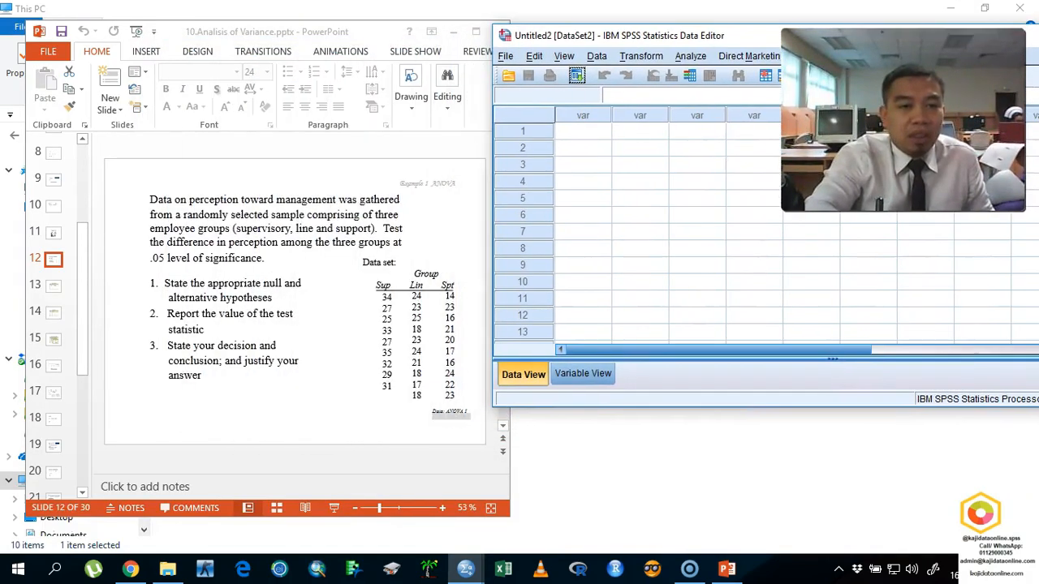
{"action": "left_click_drag", "start_coordinate": [375, 27], "coordinate": [335, 19]}
{"action": "left_click_drag", "start_coordinate": [589, 35], "coordinate": [545, 30]}
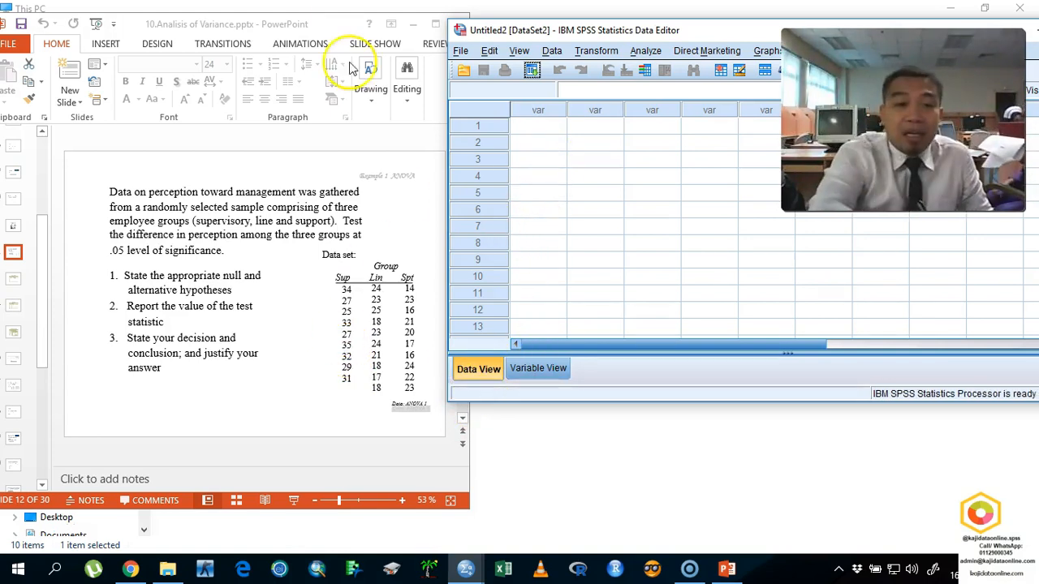
{"action": "left_click", "coordinate": [435, 23]}
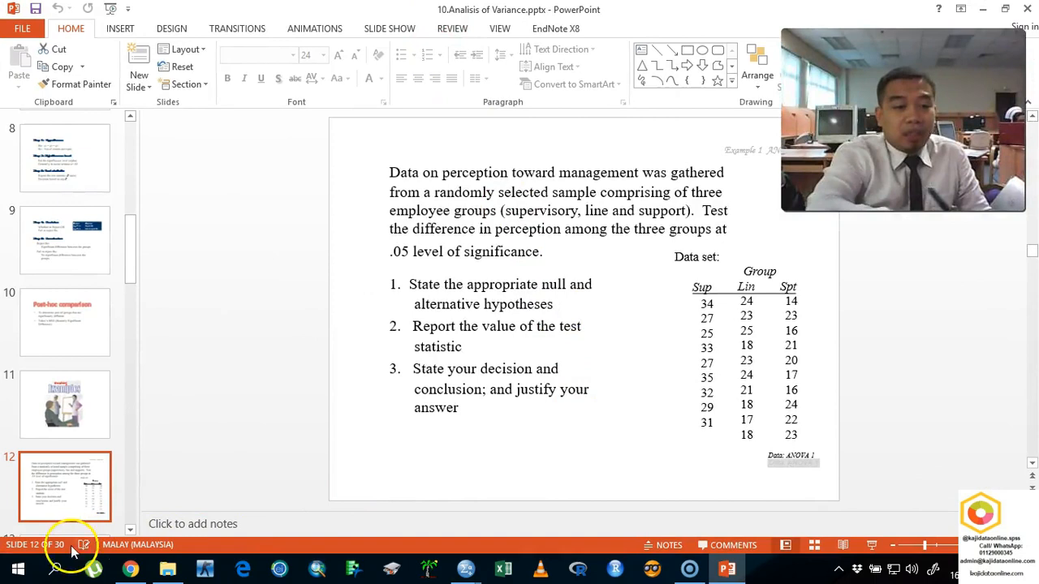
{"action": "left_click", "coordinate": [30, 533]}
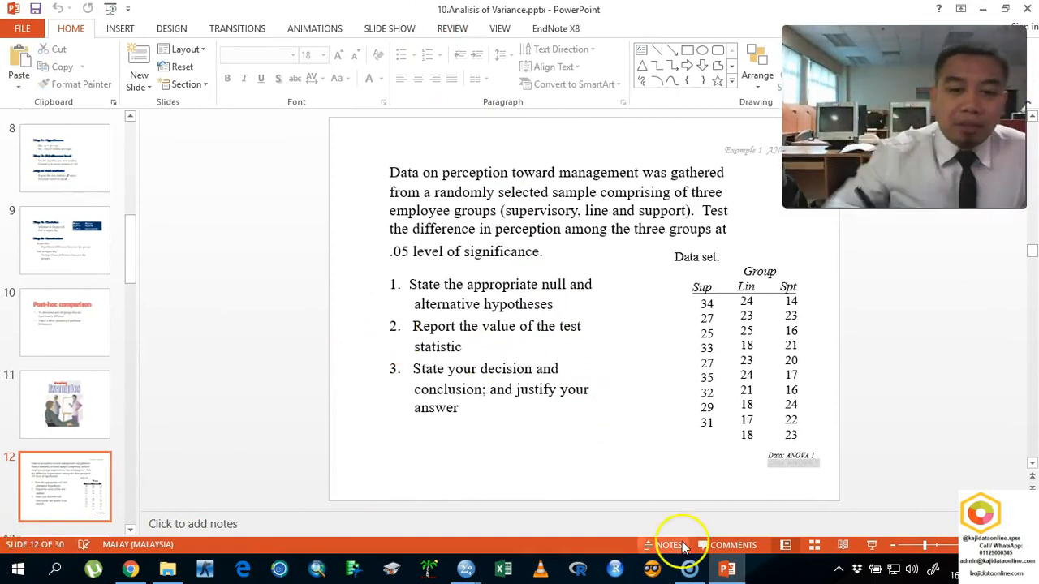
- Switch to the Untitled2 data editor in SPSS and show its variable definitions in a resized window over the presentation
{"action": "mouse_move", "coordinate": [465, 572]}
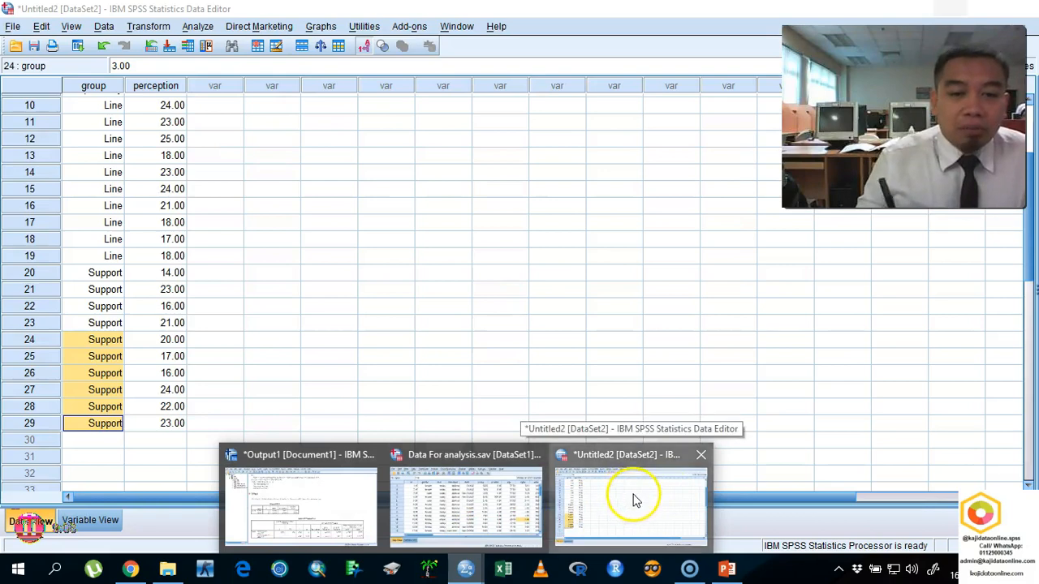
{"action": "left_click", "coordinate": [631, 491]}
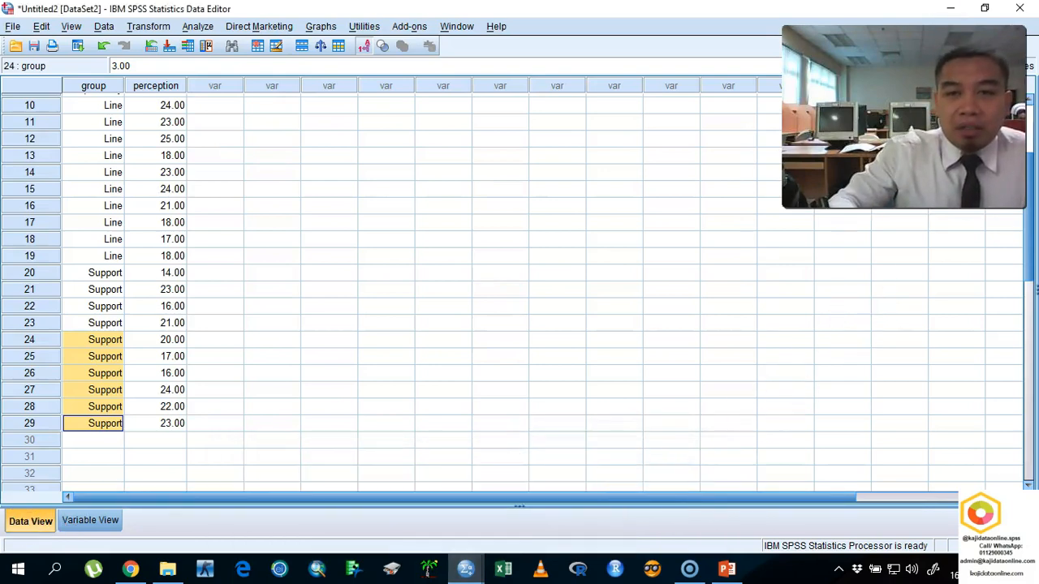
{"action": "left_click", "coordinate": [985, 7]}
{"action": "left_click", "coordinate": [1005, 8]}
{"action": "left_click_drag", "start_coordinate": [690, 125], "coordinate": [458, 64]}
{"action": "left_click", "coordinate": [523, 419]}
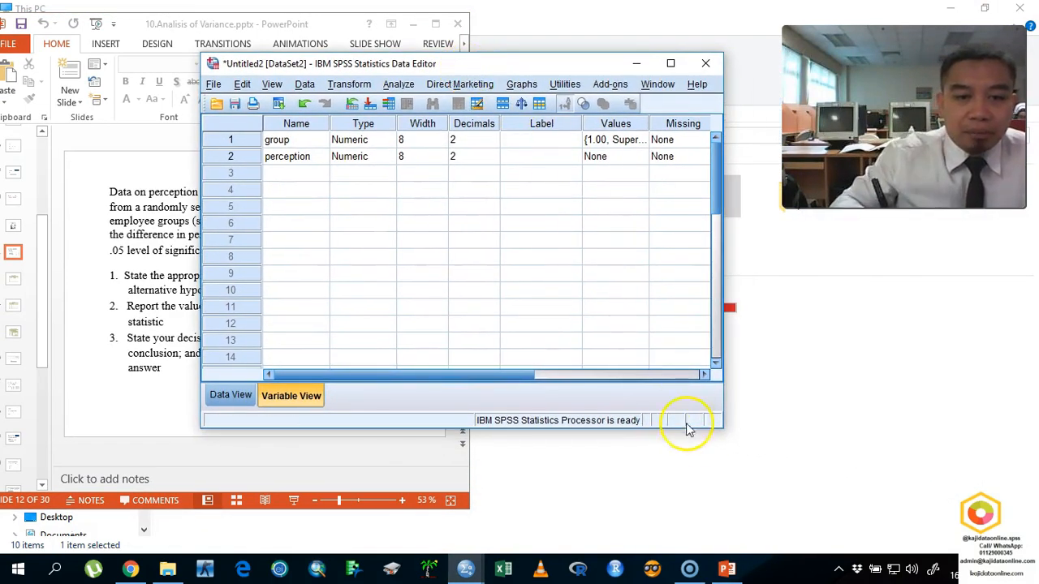
{"action": "left_click_drag", "start_coordinate": [734, 440], "coordinate": [902, 516]}
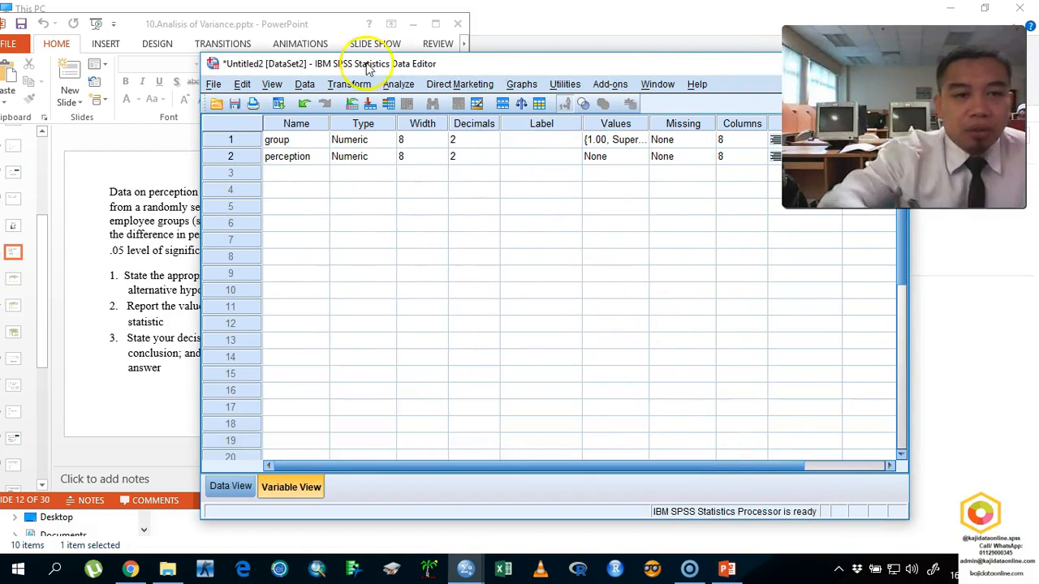
{"action": "left_click_drag", "start_coordinate": [370, 72], "coordinate": [267, 83]}
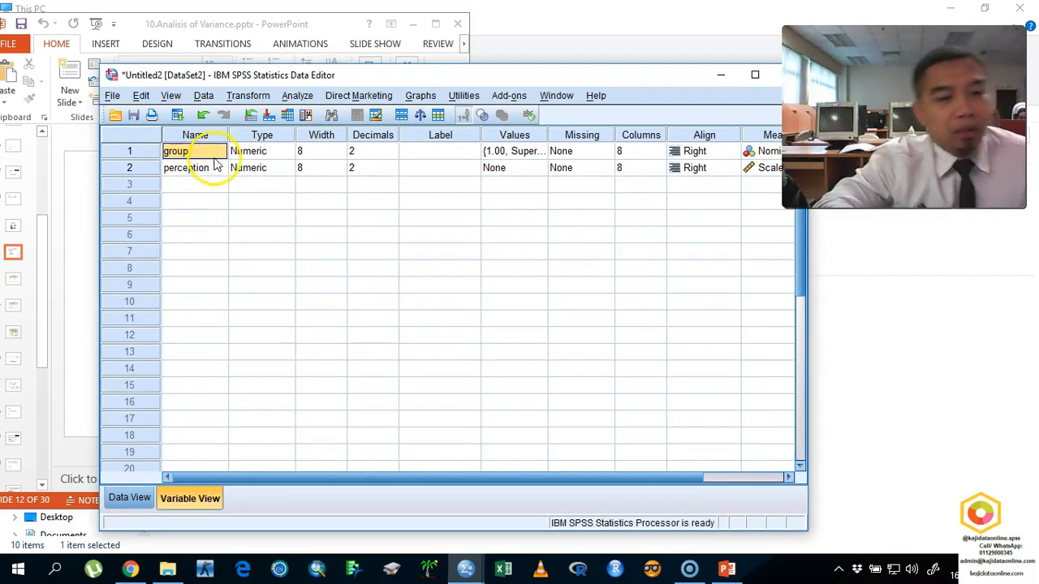
- Rename the group variable as x1 and the perception variable as y
{"action": "type", "text": "x1"}
{"action": "key", "text": "Return"}
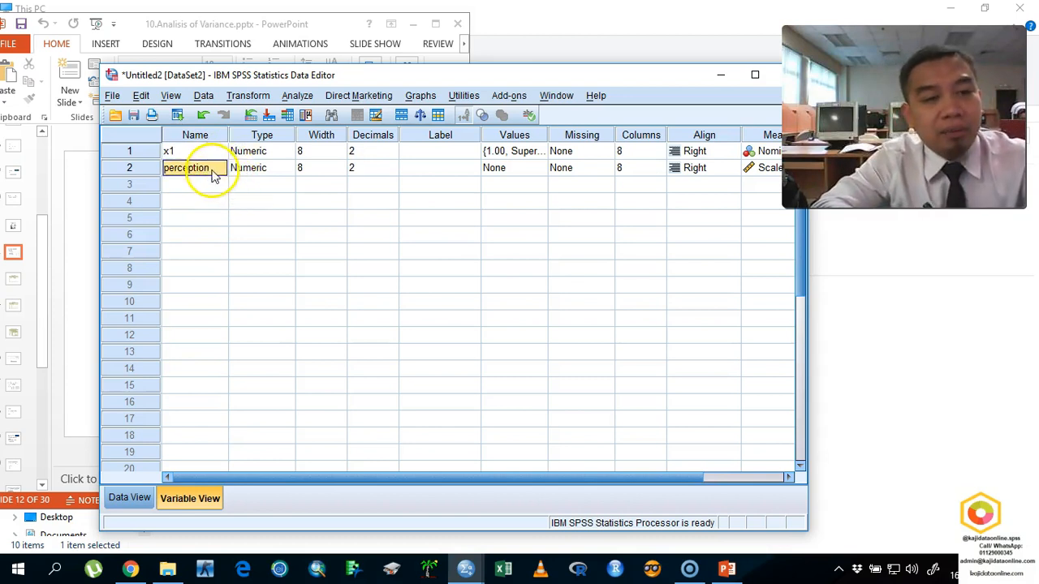
{"action": "type", "text": "y"}
- Label variable x1 as "group" and variable y as "perception"
{"action": "left_click", "coordinate": [414, 150]}
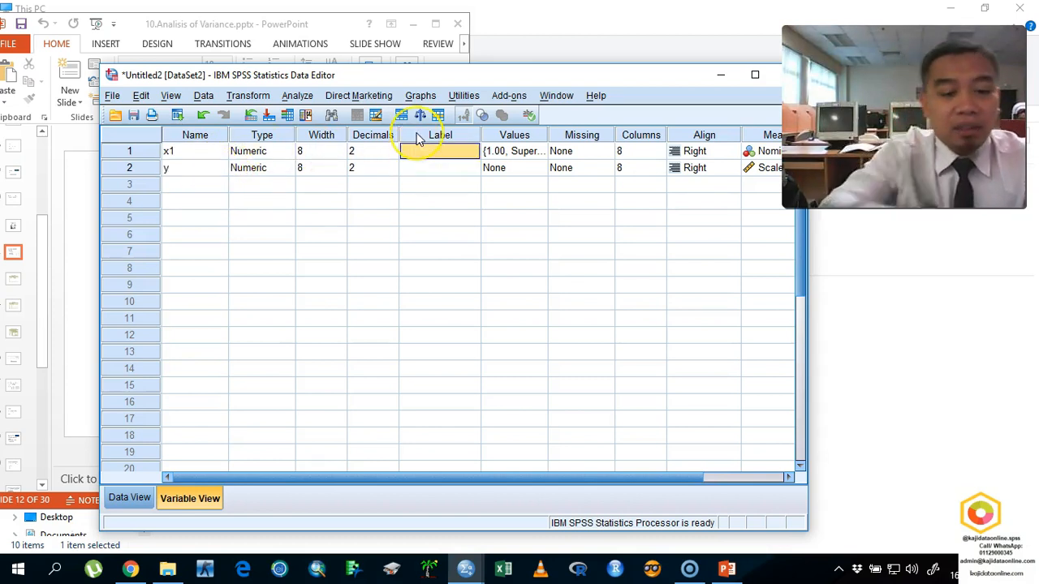
{"action": "type", "text": "group"}
{"action": "key", "text": "Return"}
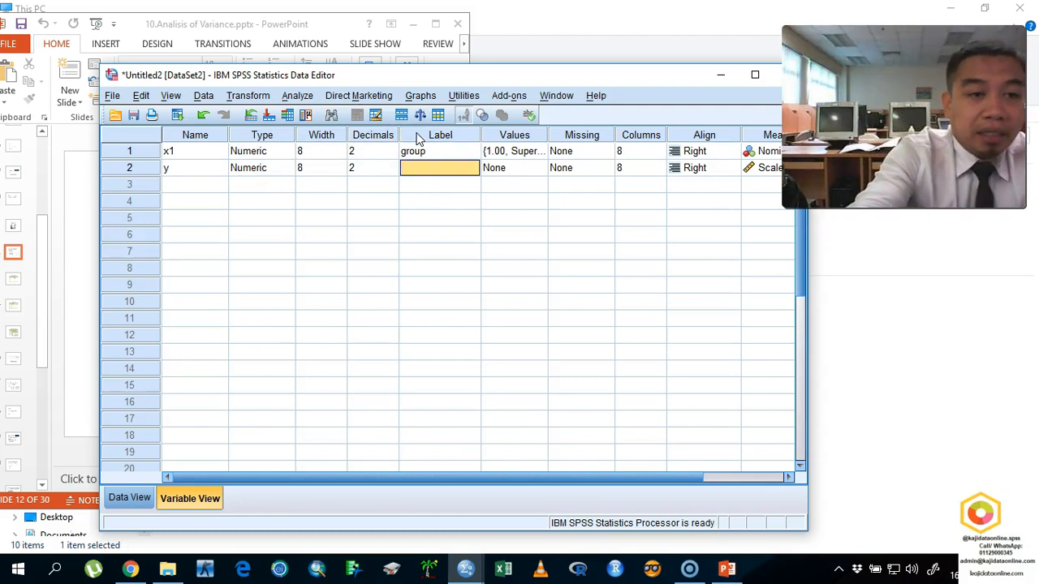
{"action": "type", "text": "percep"}
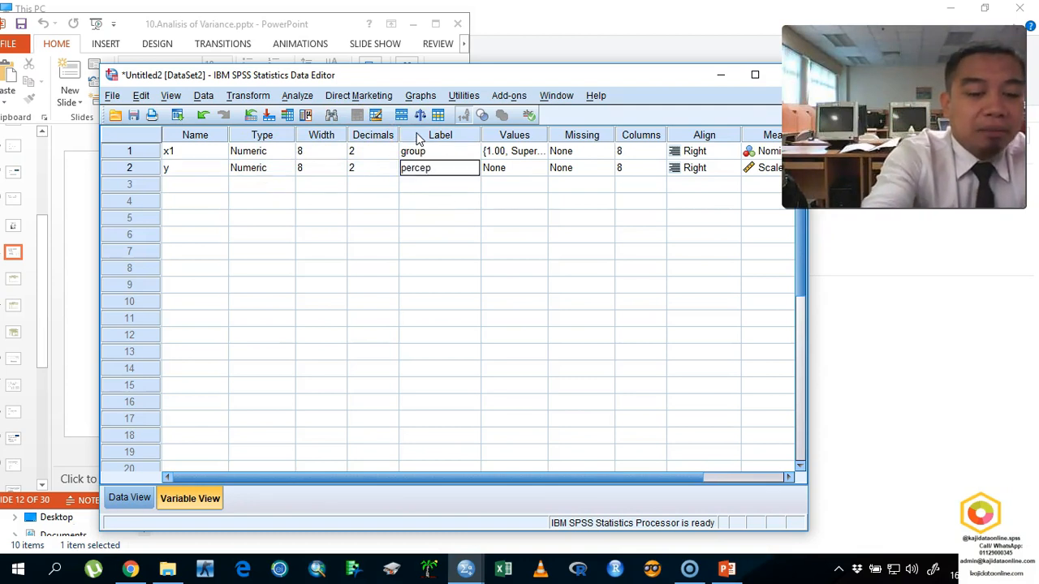
{"action": "type", "text": "tion"}
{"action": "key", "text": "Return"}
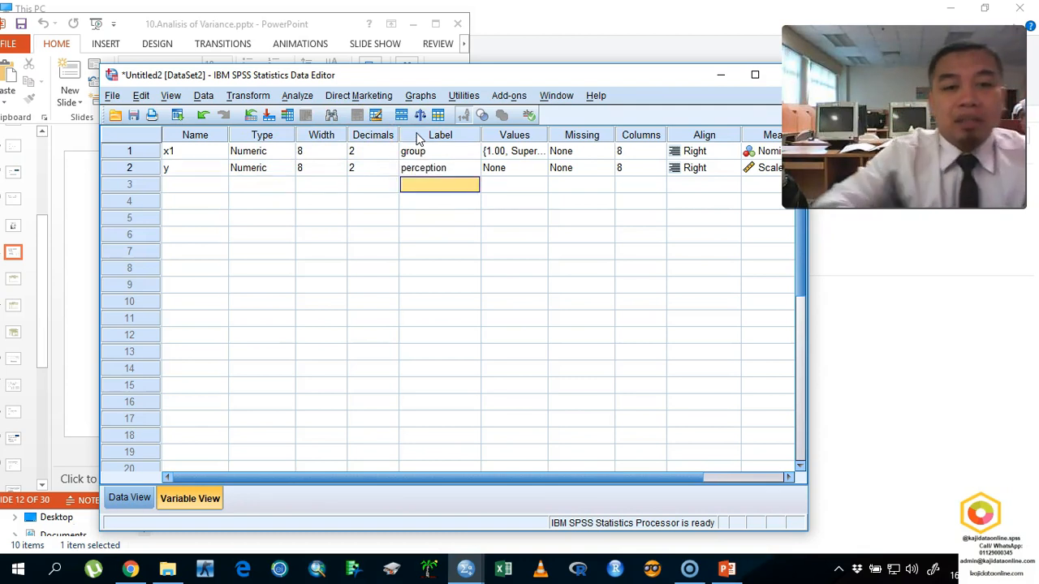
- Widen the data editor to check the variables' measurement levels, and review the entered cases from the first row
{"action": "left_click_drag", "start_coordinate": [641, 79], "coordinate": [585, 88]}
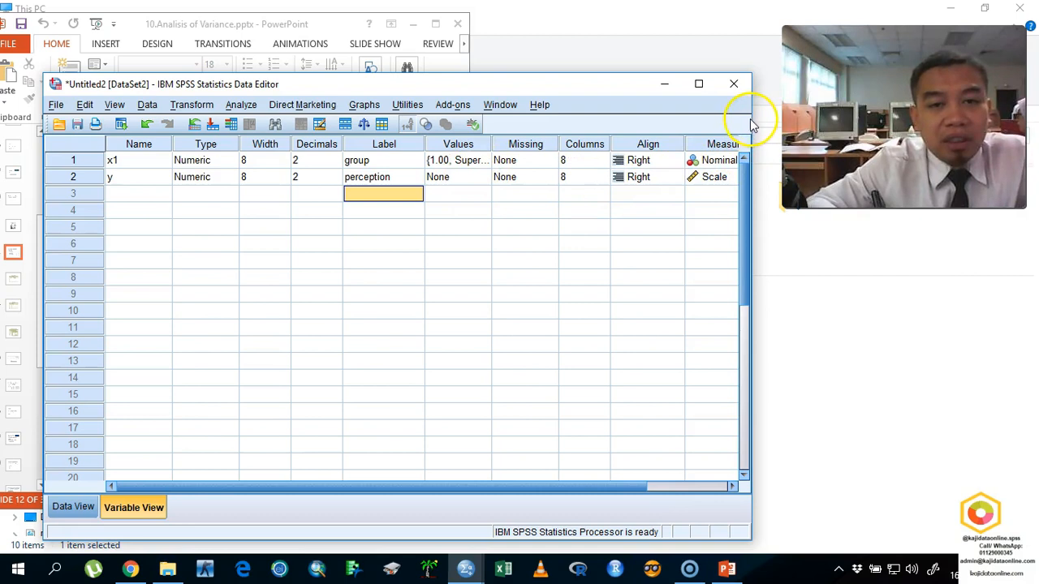
{"action": "left_click_drag", "start_coordinate": [750, 118], "coordinate": [793, 118]}
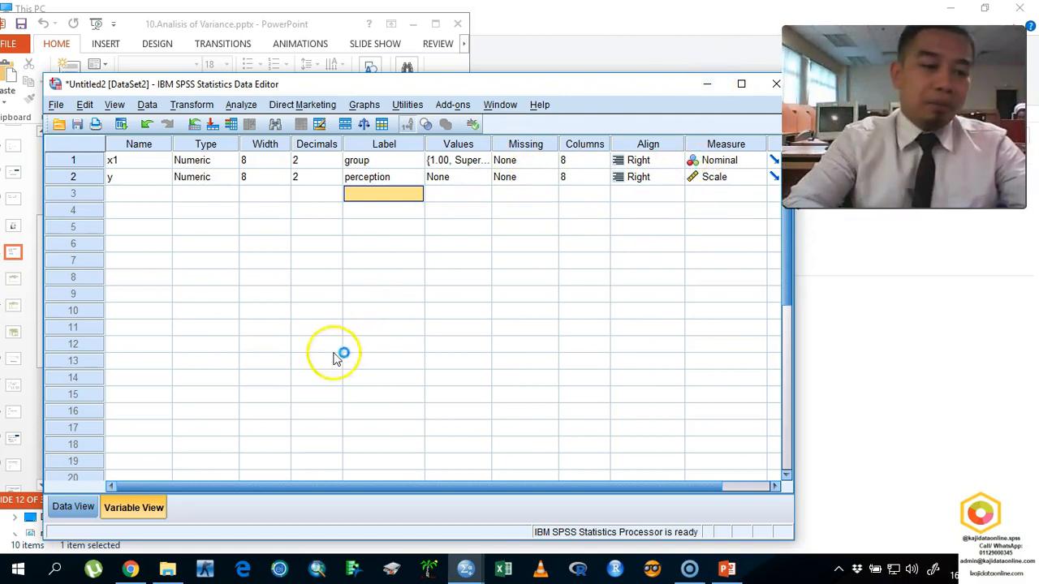
{"action": "left_click", "coordinate": [81, 505]}
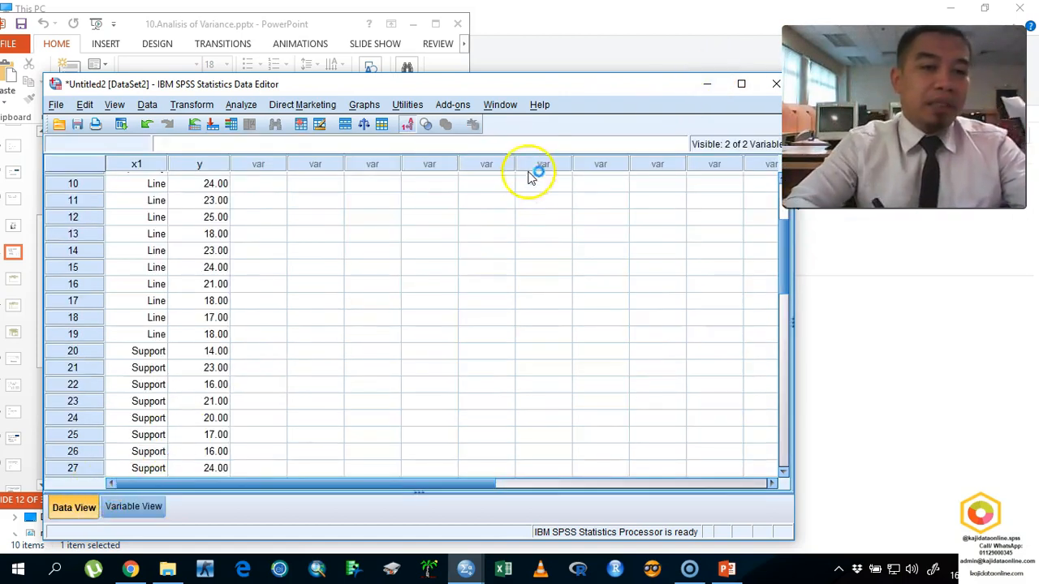
{"action": "left_click_drag", "start_coordinate": [788, 260], "coordinate": [791, 231]}
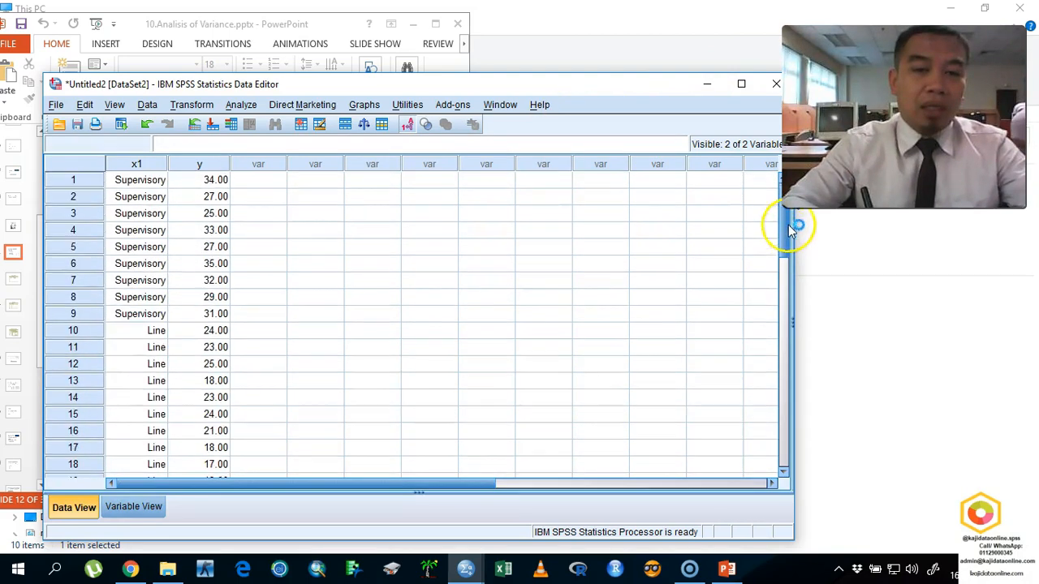
{"action": "left_click_drag", "start_coordinate": [550, 86], "coordinate": [693, 84]}
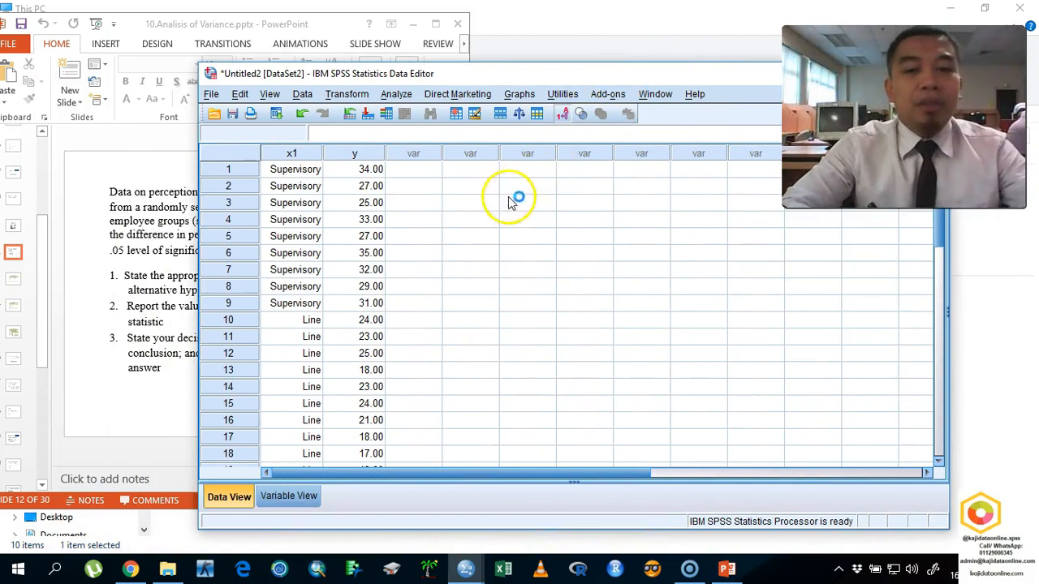
{"action": "left_click", "coordinate": [406, 95]}
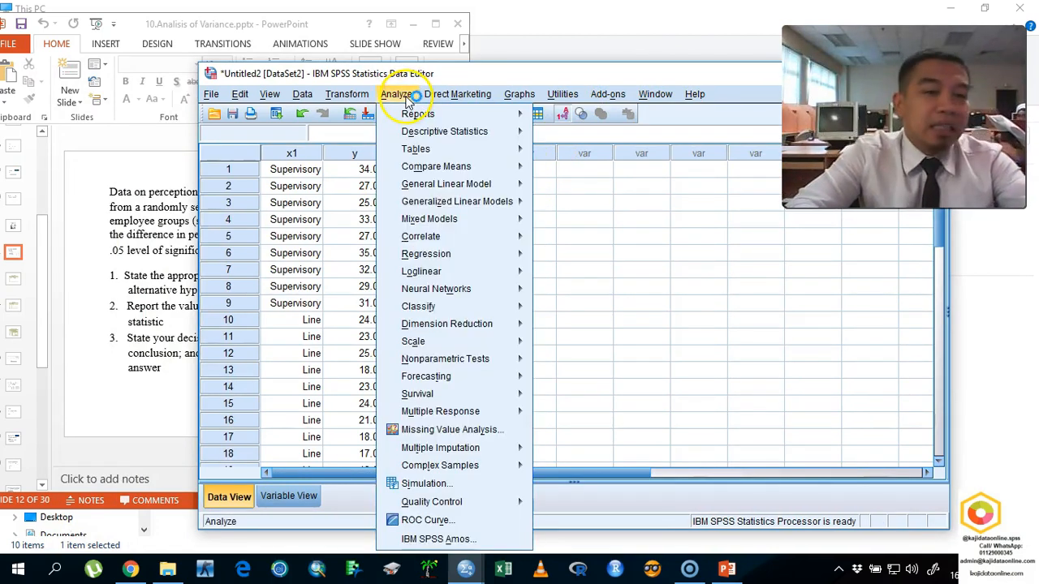
{"action": "mouse_move", "coordinate": [446, 164]}
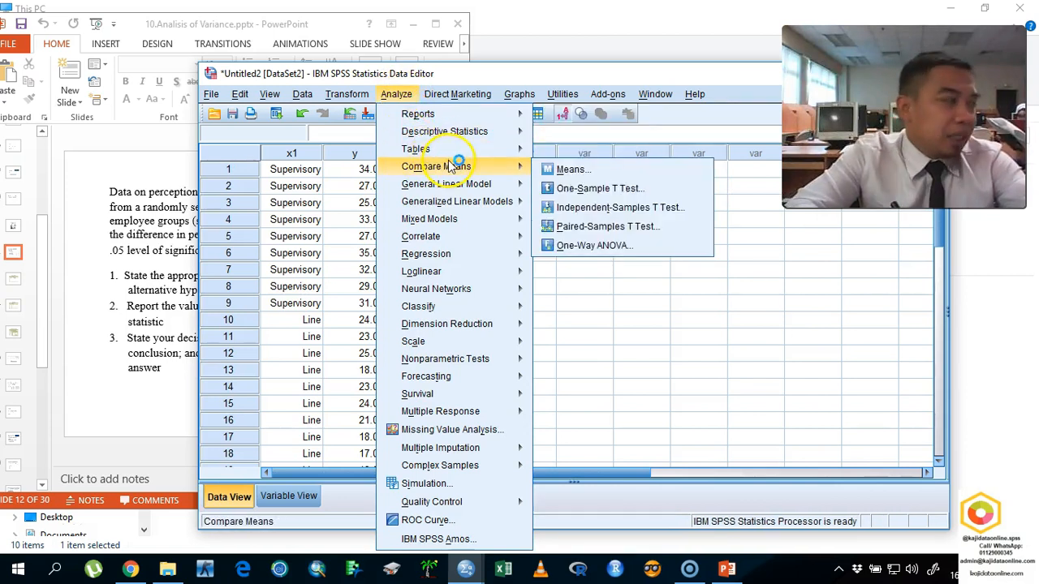
{"action": "left_click", "coordinate": [562, 248]}
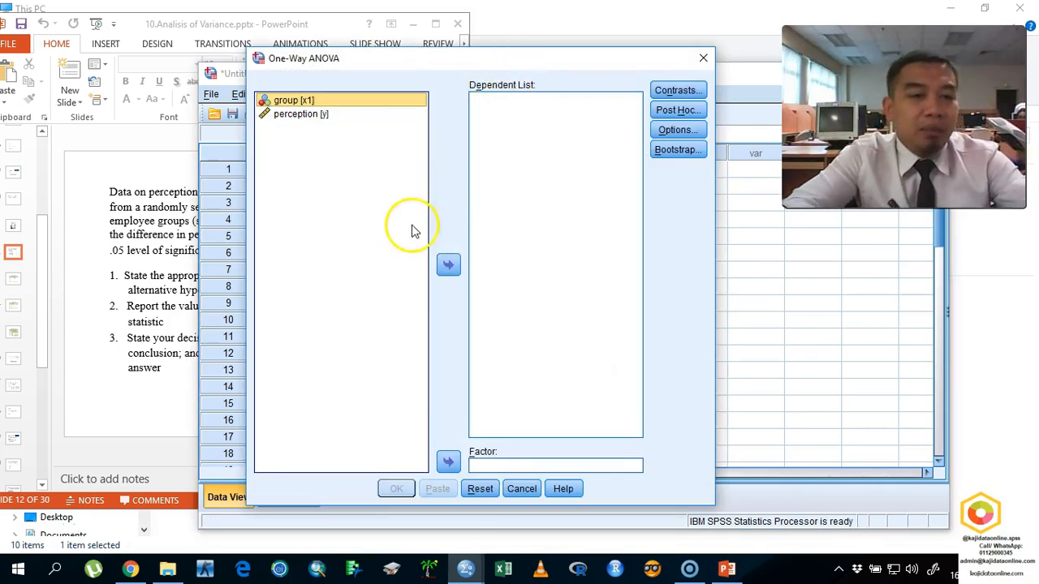
{"action": "left_click_drag", "start_coordinate": [248, 47], "coordinate": [341, 73]}
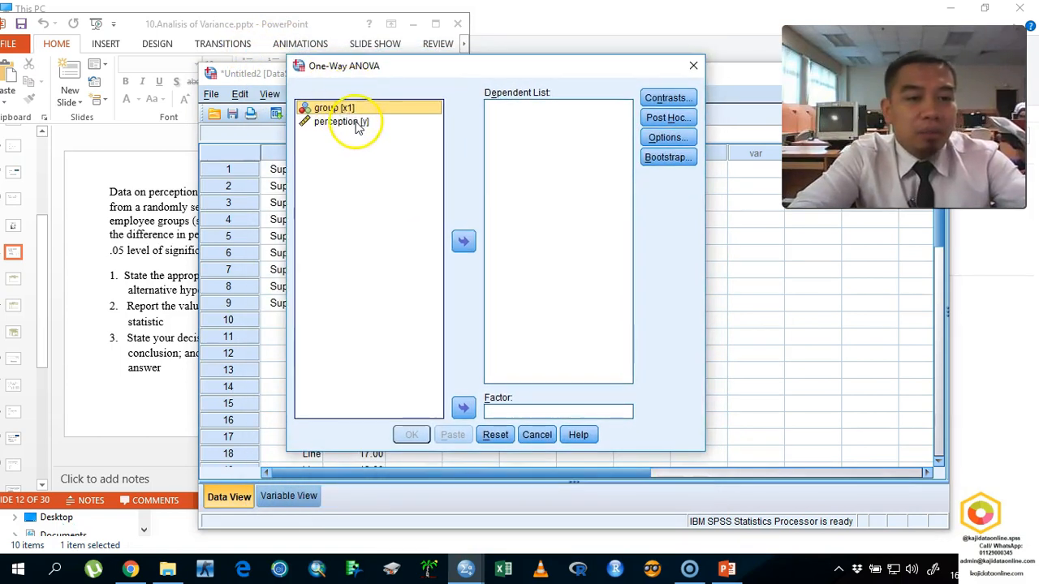
{"action": "left_click", "coordinate": [693, 65]}
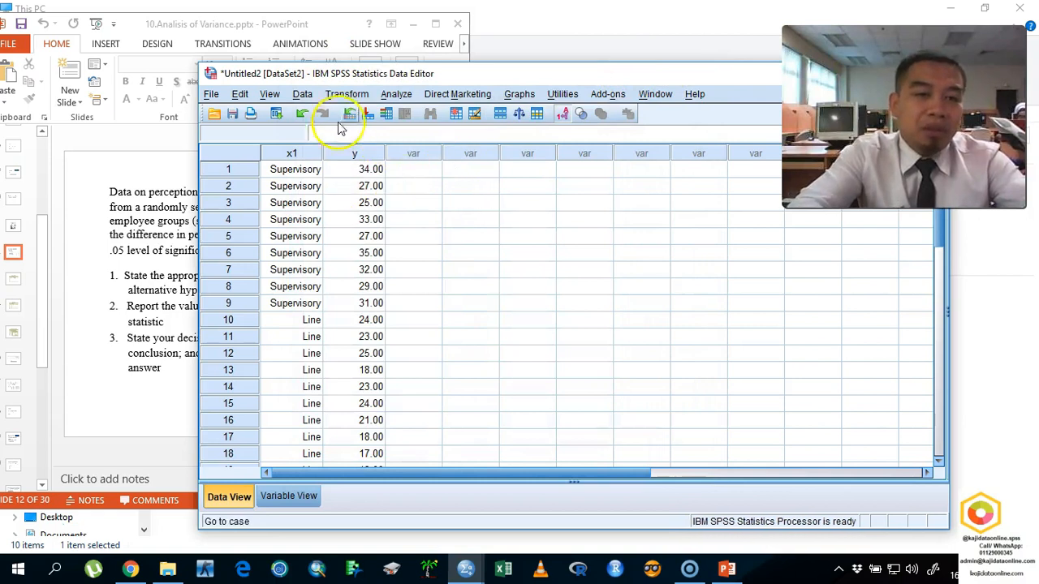
- Set up a One-Way ANOVA with perception [y] as the dependent variable and group [x1] as the factor
{"action": "left_click", "coordinate": [398, 97]}
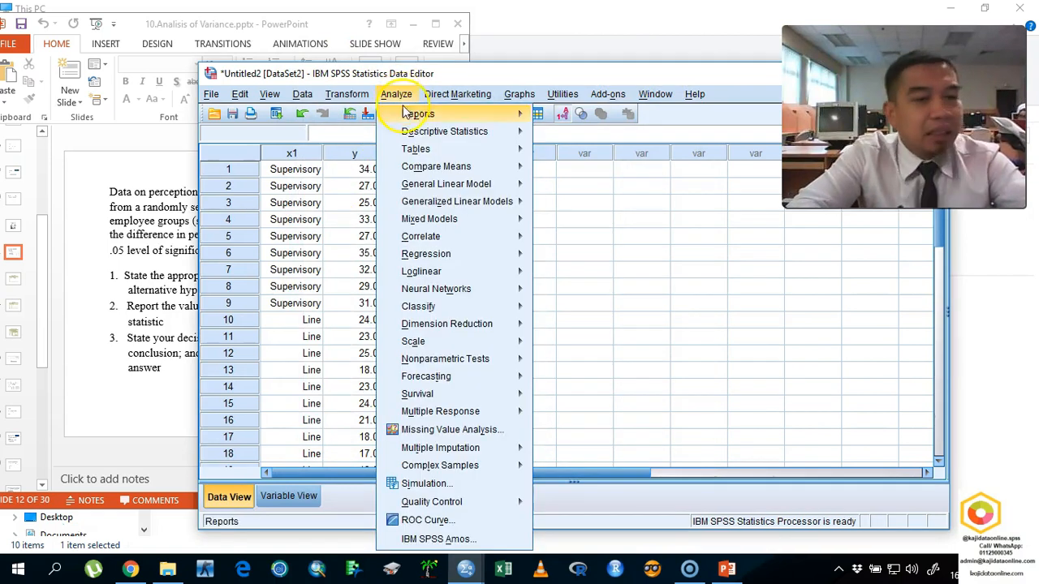
{"action": "mouse_move", "coordinate": [476, 169]}
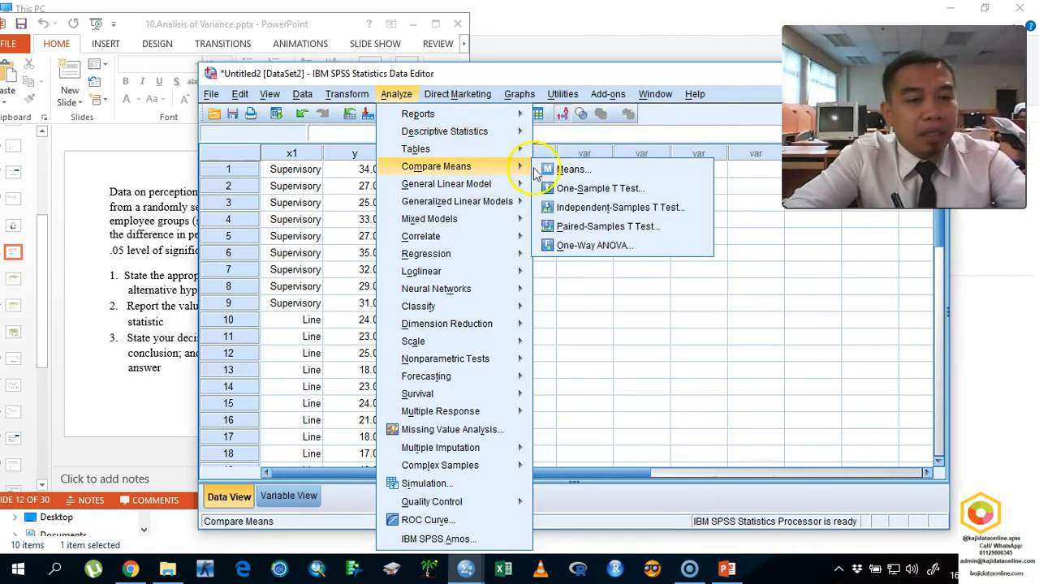
{"action": "left_click", "coordinate": [566, 246]}
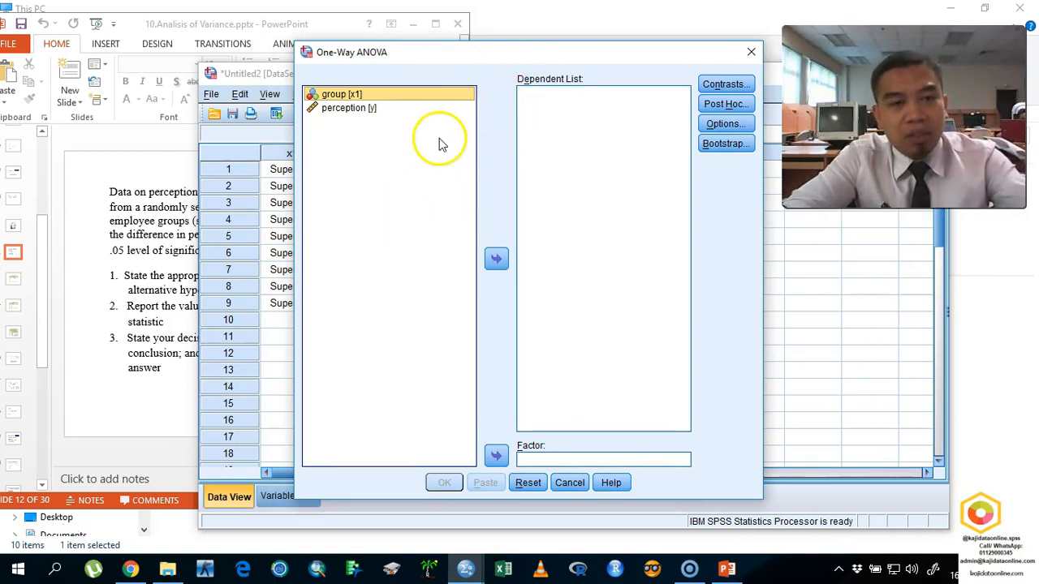
{"action": "left_click", "coordinate": [419, 112]}
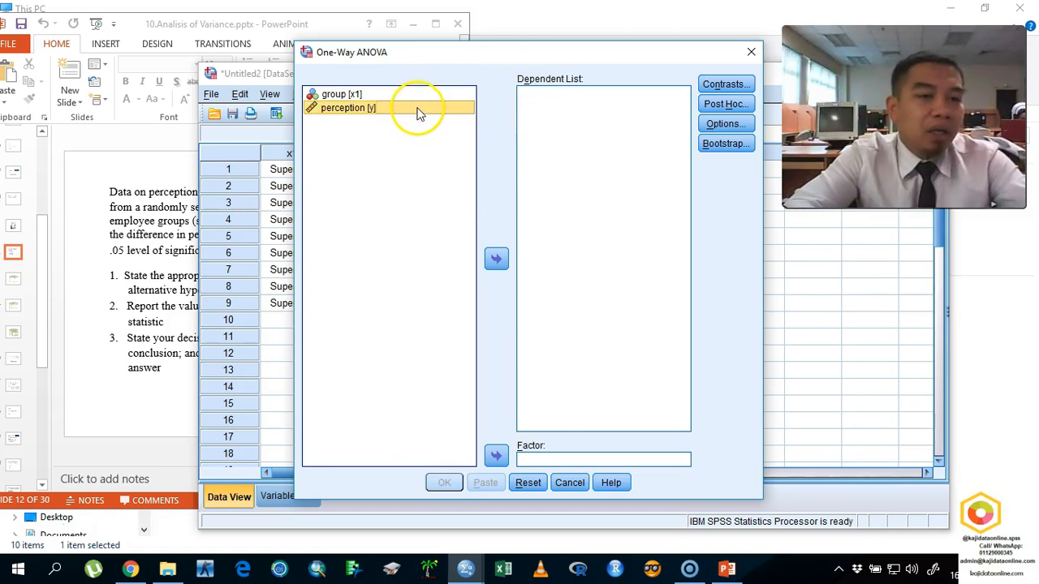
{"action": "left_click_drag", "start_coordinate": [420, 113], "coordinate": [550, 109]}
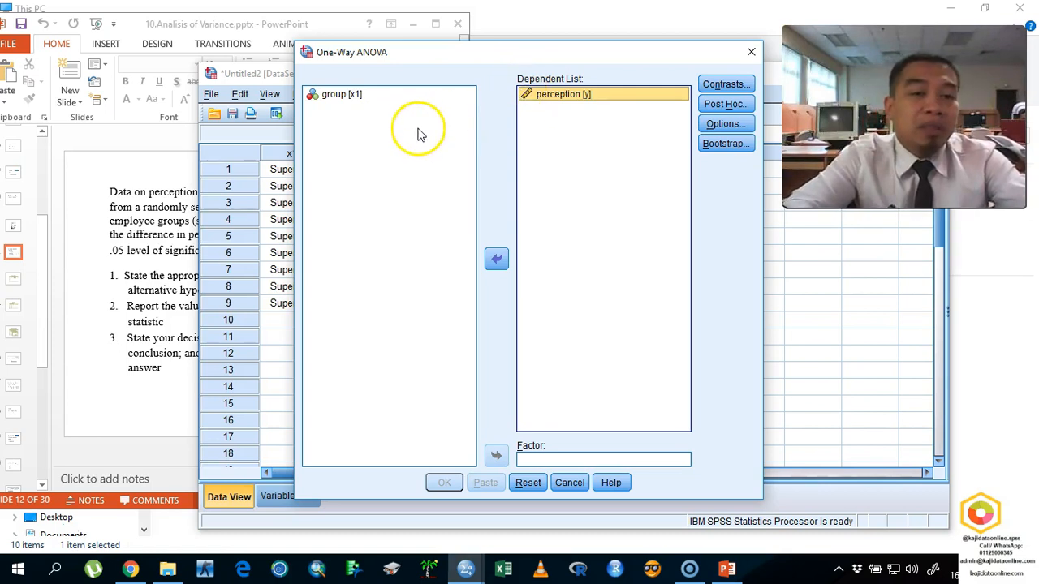
{"action": "left_click", "coordinate": [408, 99]}
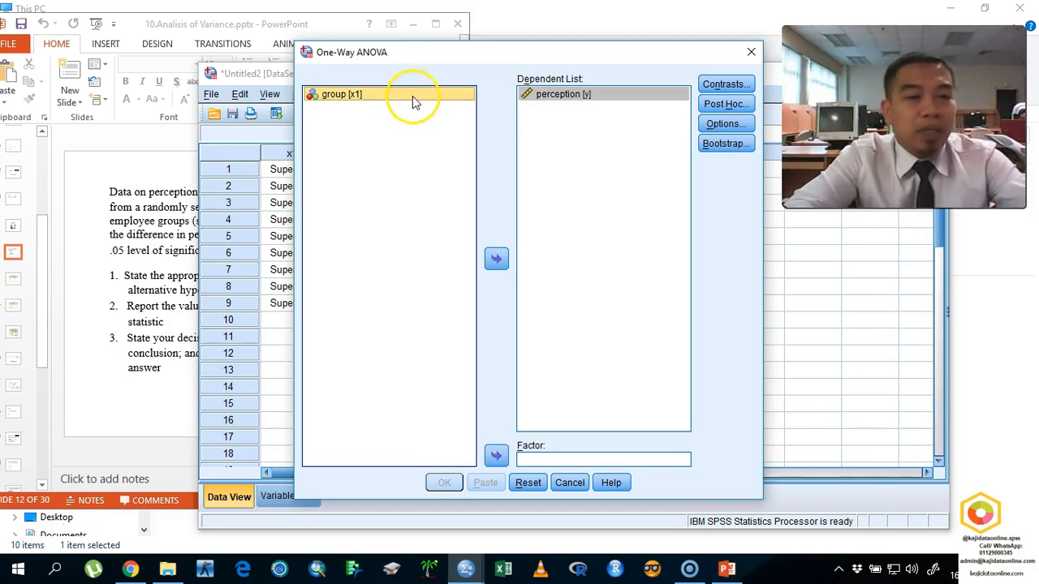
{"action": "left_click_drag", "start_coordinate": [420, 99], "coordinate": [548, 461]}
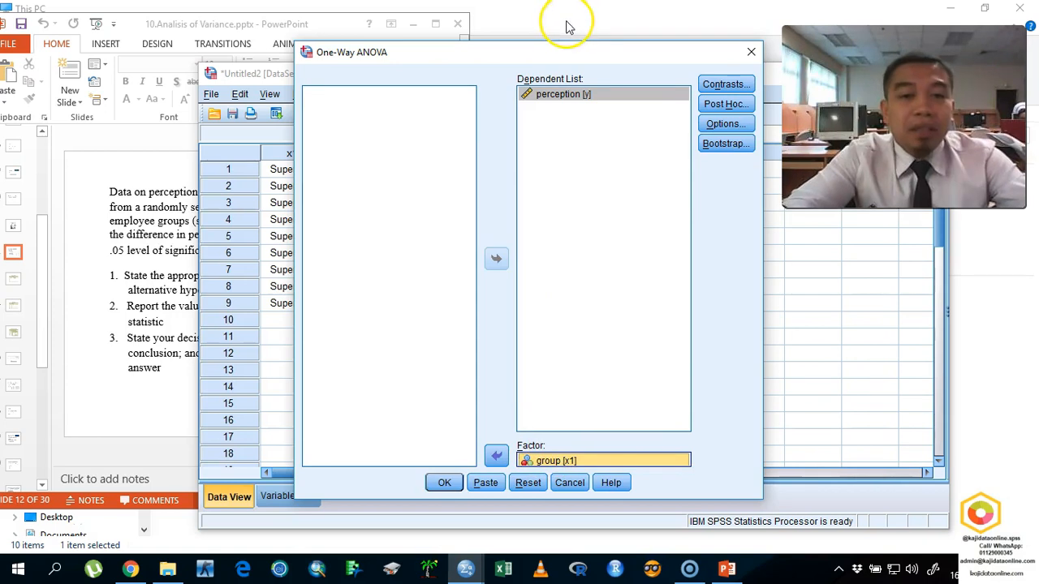
- Look over the ANOVA contrast settings, and request Tukey post hoc multiple comparisons at a significance level of 0.05
{"action": "left_click", "coordinate": [725, 84]}
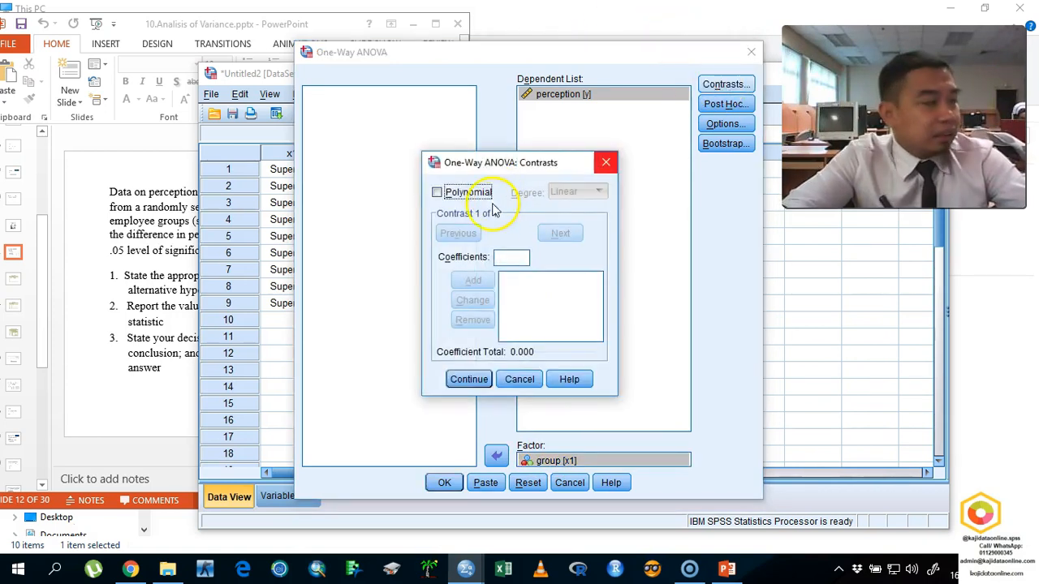
{"action": "left_click", "coordinate": [520, 379]}
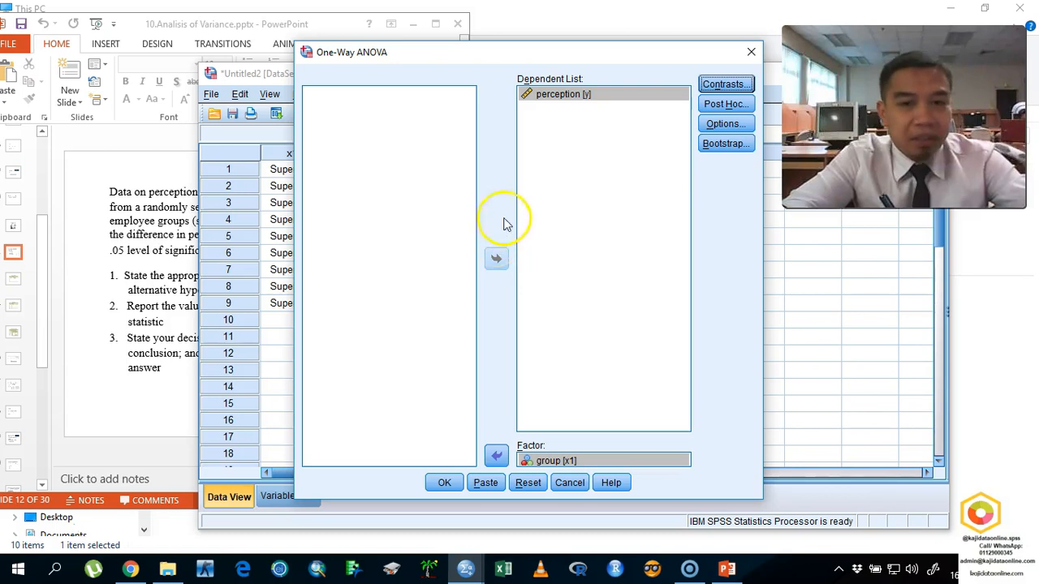
{"action": "left_click", "coordinate": [716, 106]}
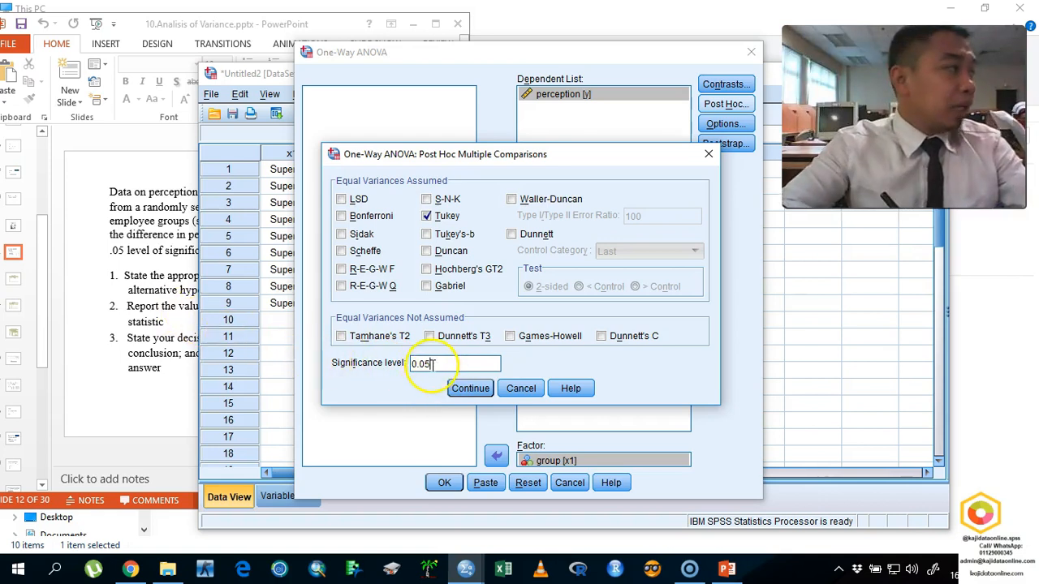
{"action": "left_click", "coordinate": [469, 391]}
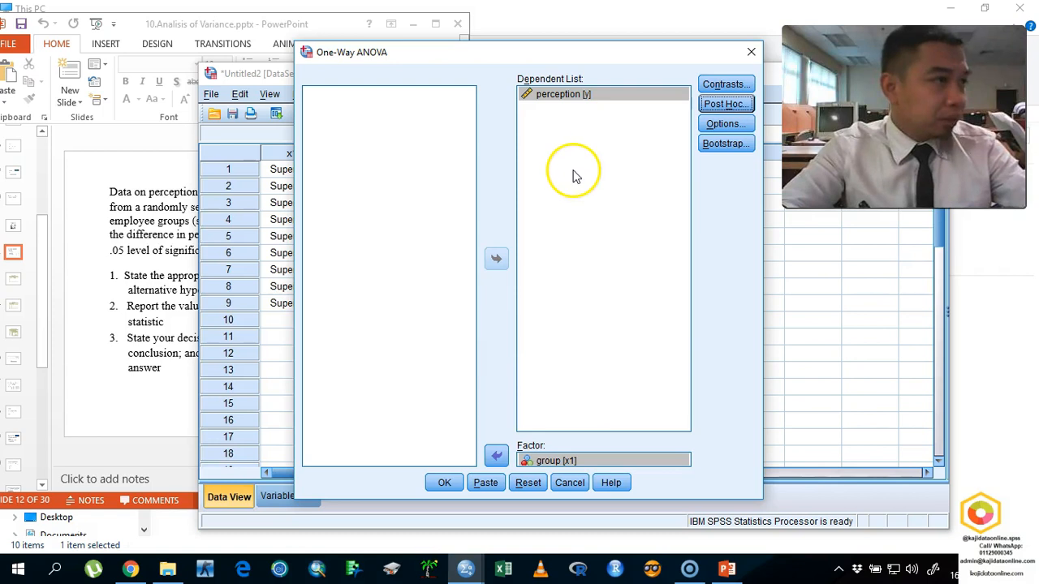
- Discard the open One-Way ANOVA setup and set it up again with perception [y] as dependent variable and group [x1] as factor
{"action": "left_click", "coordinate": [568, 482]}
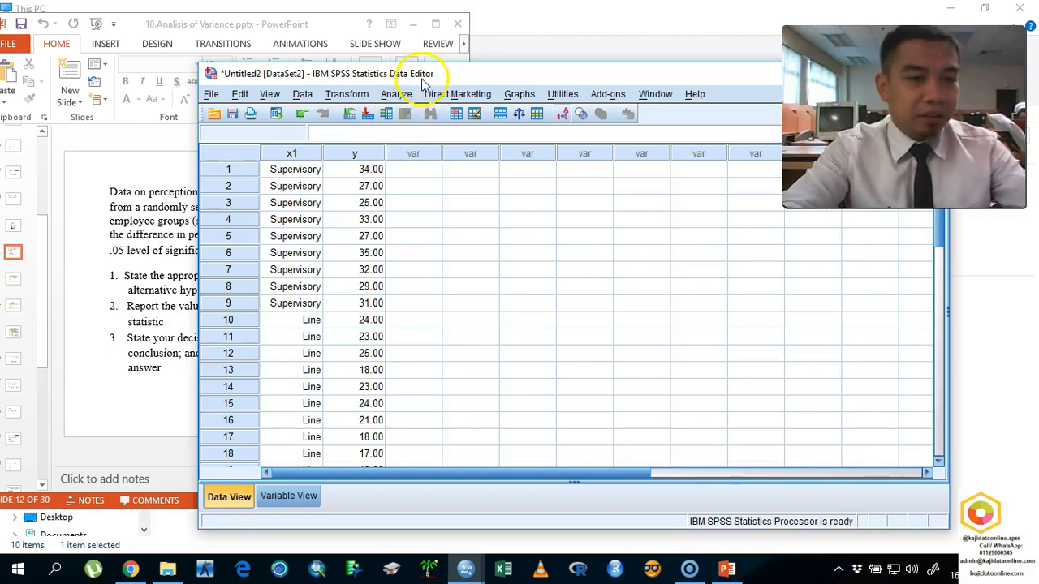
{"action": "left_click", "coordinate": [403, 95]}
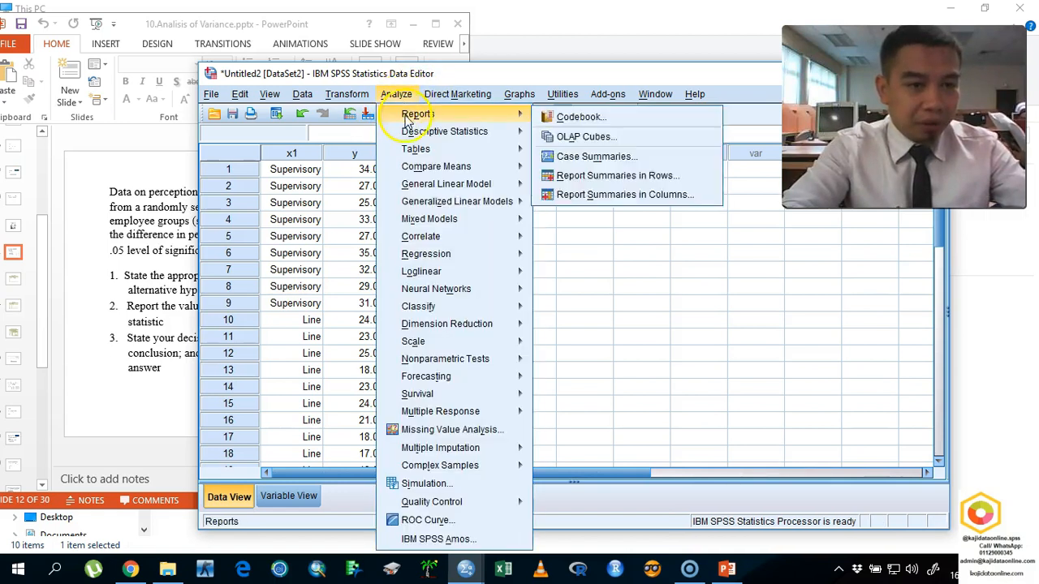
{"action": "mouse_move", "coordinate": [512, 174]}
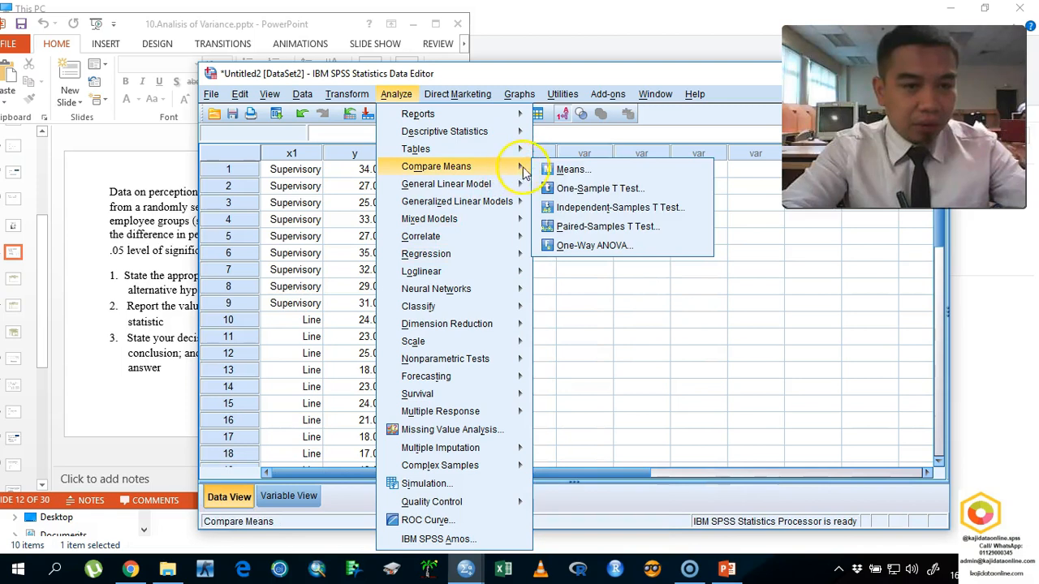
{"action": "left_click", "coordinate": [567, 254]}
{"action": "left_click", "coordinate": [425, 110]}
{"action": "left_click", "coordinate": [497, 260]}
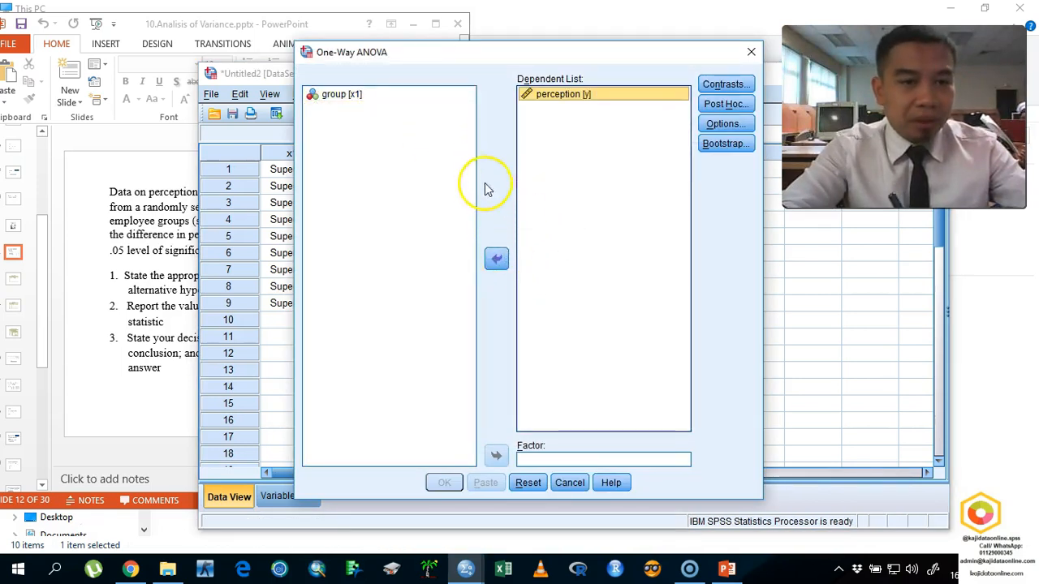
{"action": "left_click", "coordinate": [409, 96]}
{"action": "left_click_drag", "start_coordinate": [409, 96], "coordinate": [560, 459]}
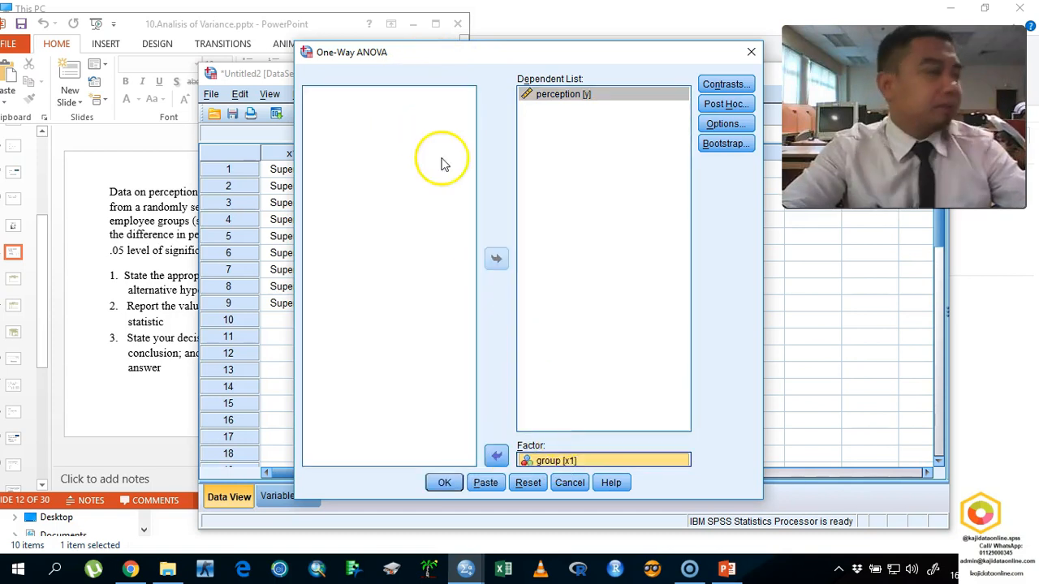
- Request the Tukey post hoc test for the ANOVA, keeping a significance level of 0.05
{"action": "left_click", "coordinate": [745, 106]}
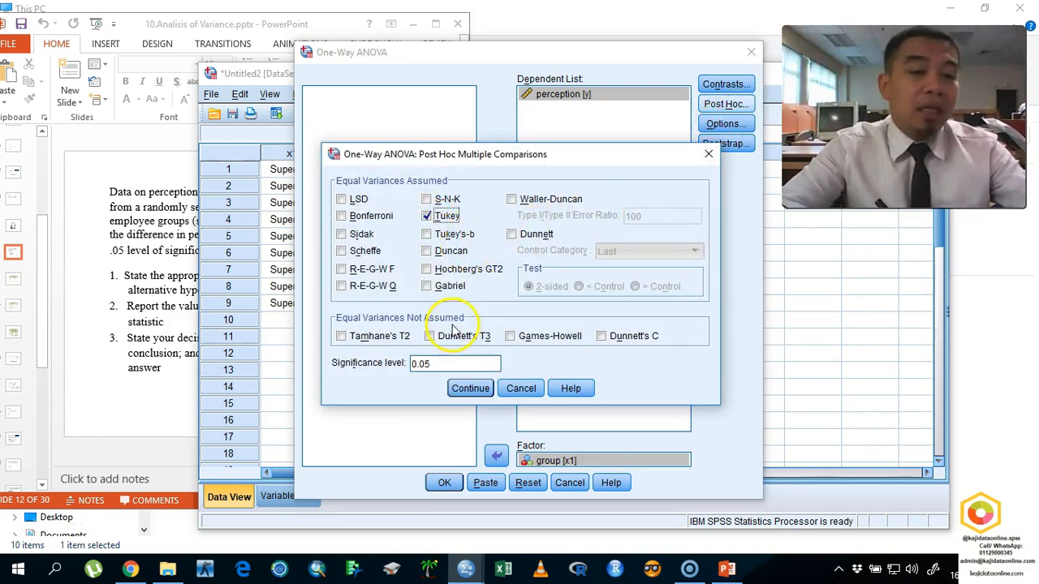
{"action": "left_click", "coordinate": [460, 363]}
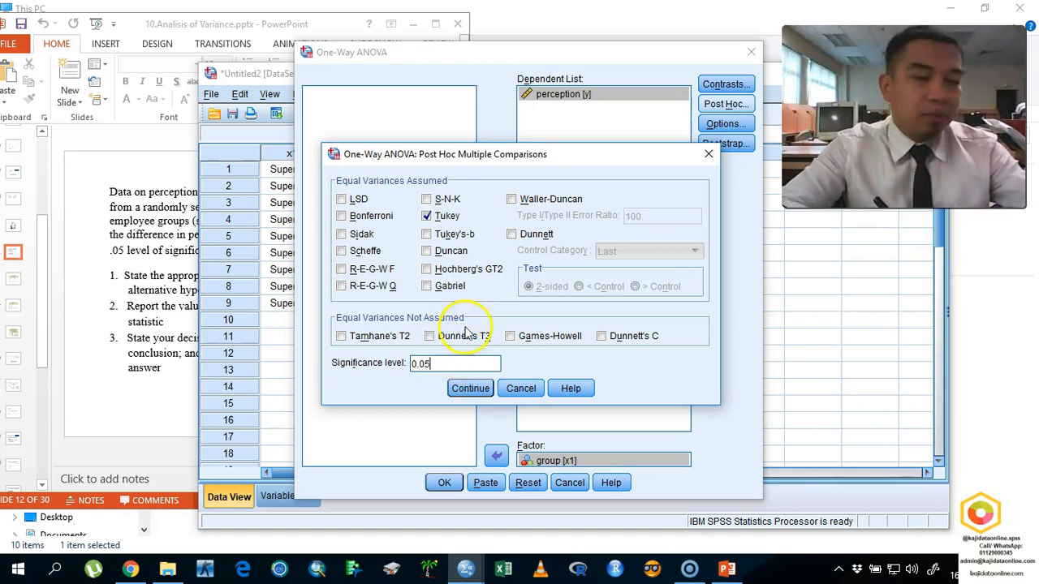
{"action": "left_click", "coordinate": [483, 392]}
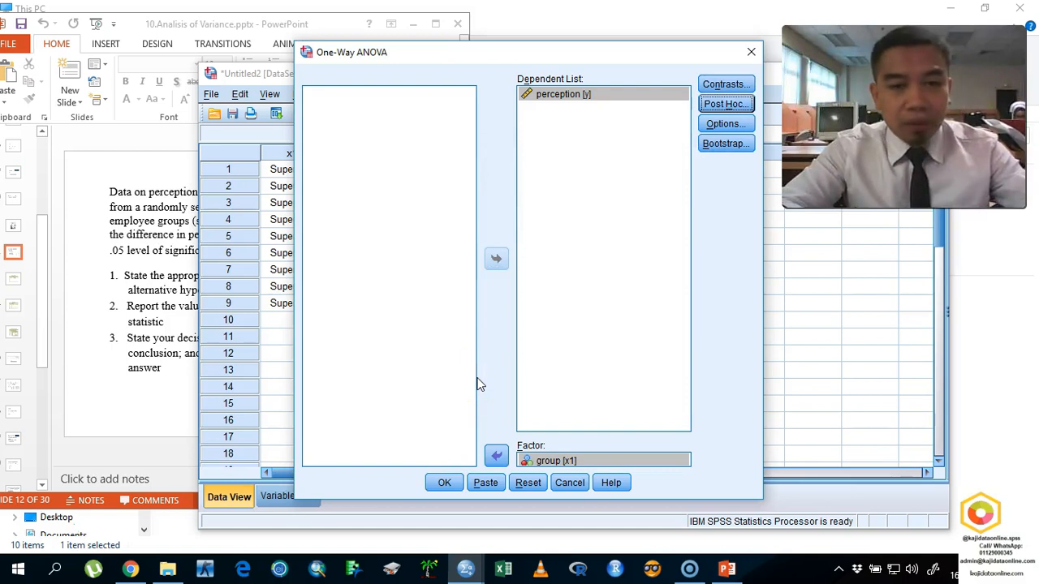
{"action": "left_click", "coordinate": [720, 125]}
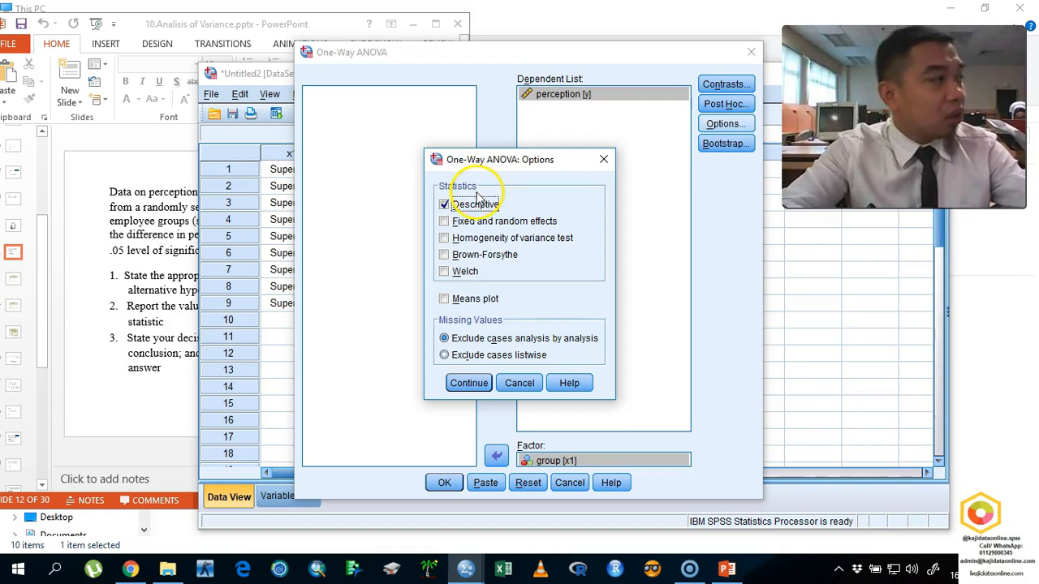
{"action": "left_click", "coordinate": [466, 241]}
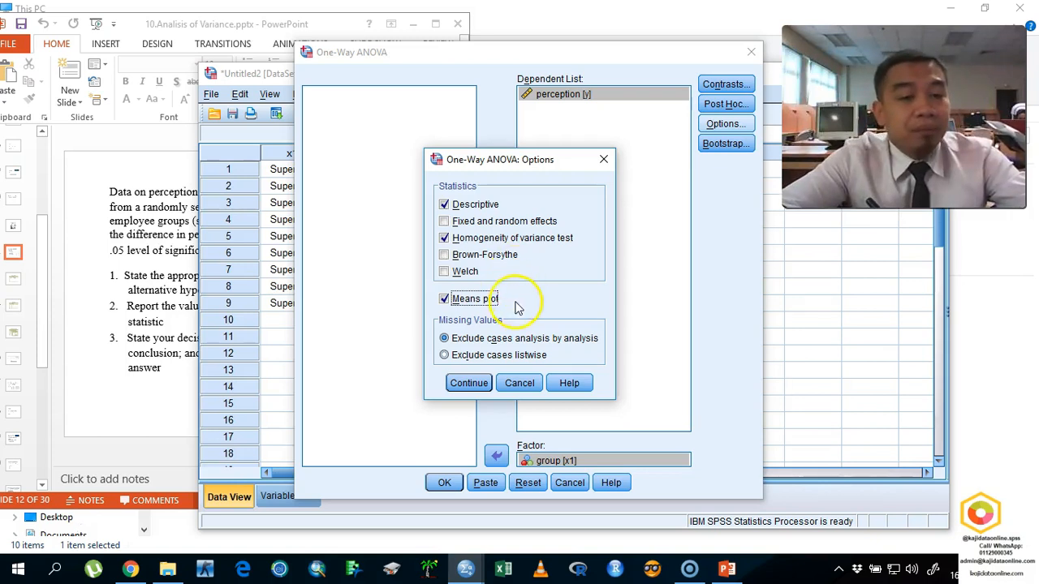
{"action": "left_click", "coordinate": [532, 380]}
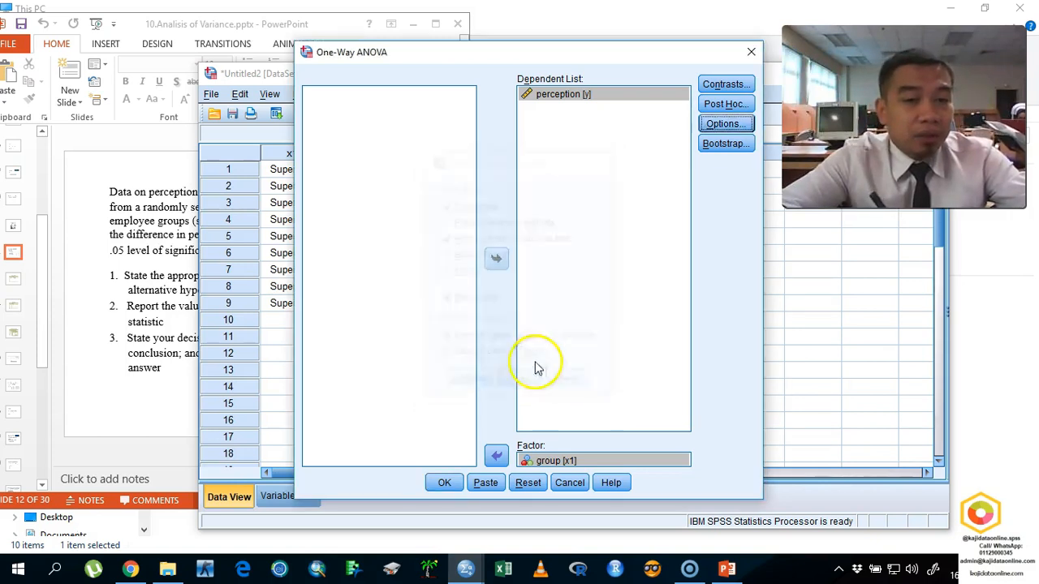
- Confirm the Tukey post hoc choice, and request descriptive statistics, the homogeneity of variance test and a means plot
{"action": "left_click", "coordinate": [708, 106]}
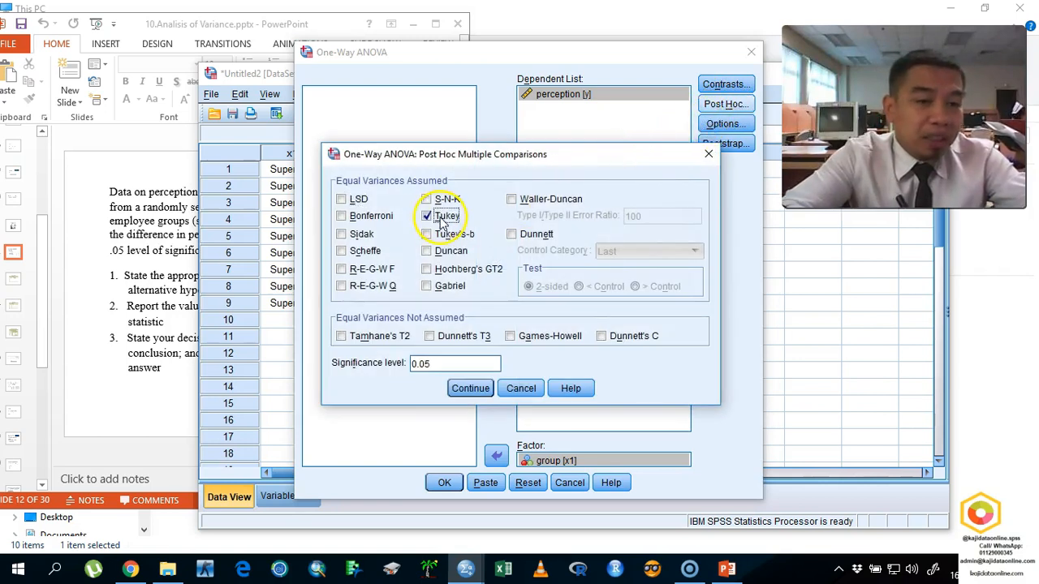
{"action": "left_click", "coordinate": [469, 388]}
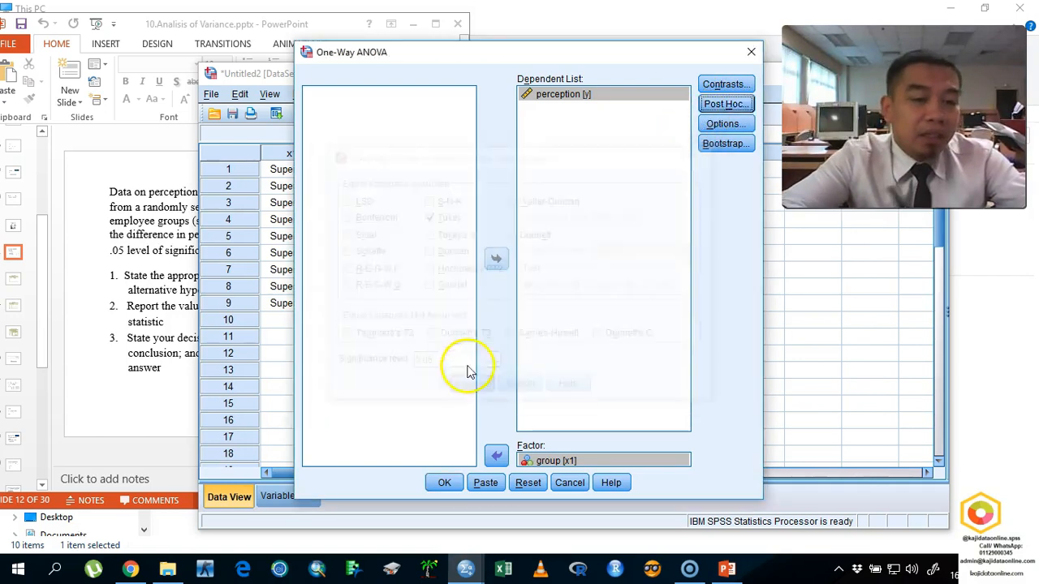
{"action": "left_click", "coordinate": [723, 126]}
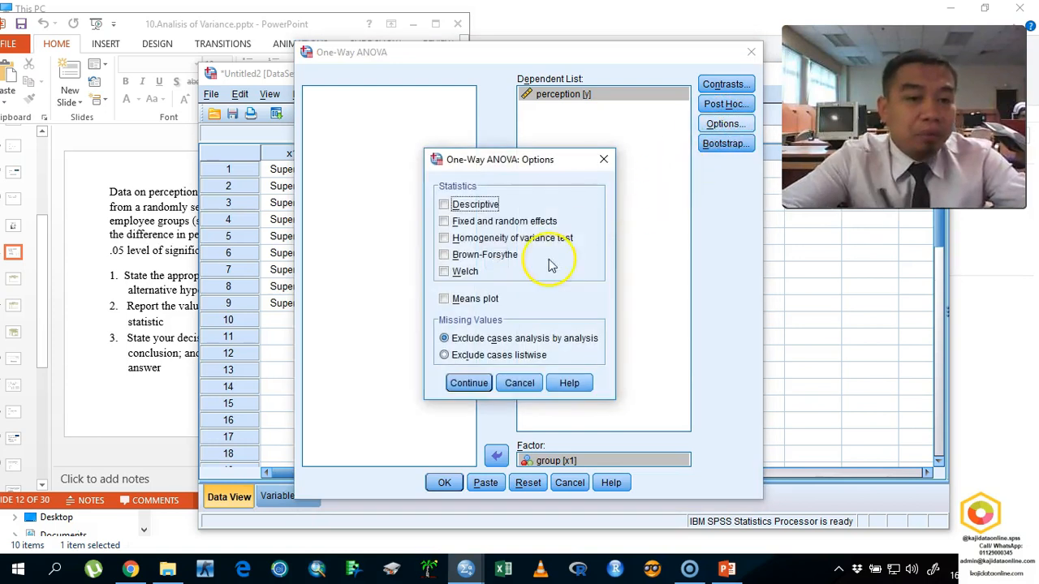
{"action": "left_click", "coordinate": [478, 240]}
{"action": "left_click", "coordinate": [460, 299]}
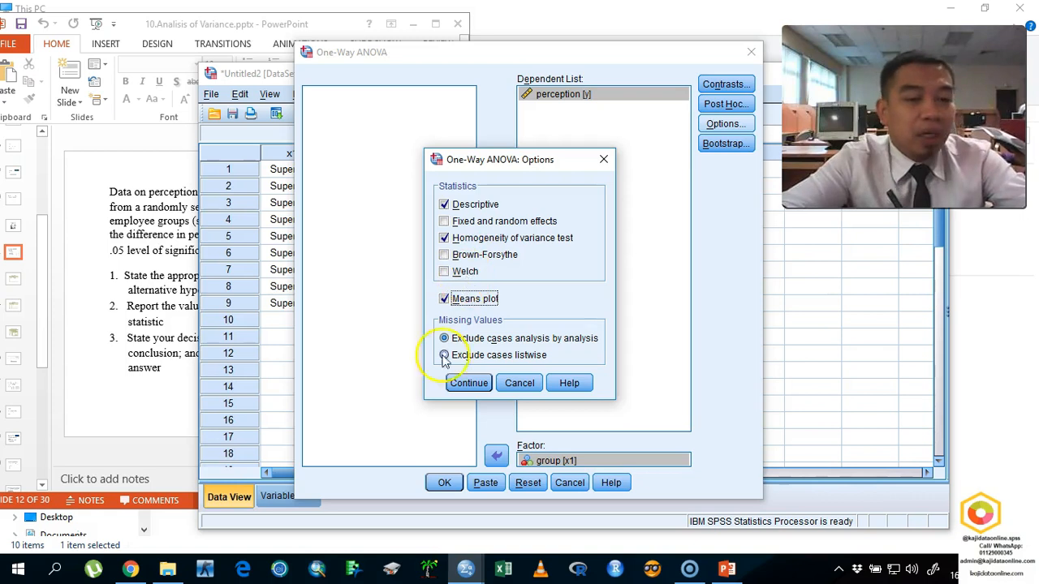
{"action": "left_click", "coordinate": [471, 384]}
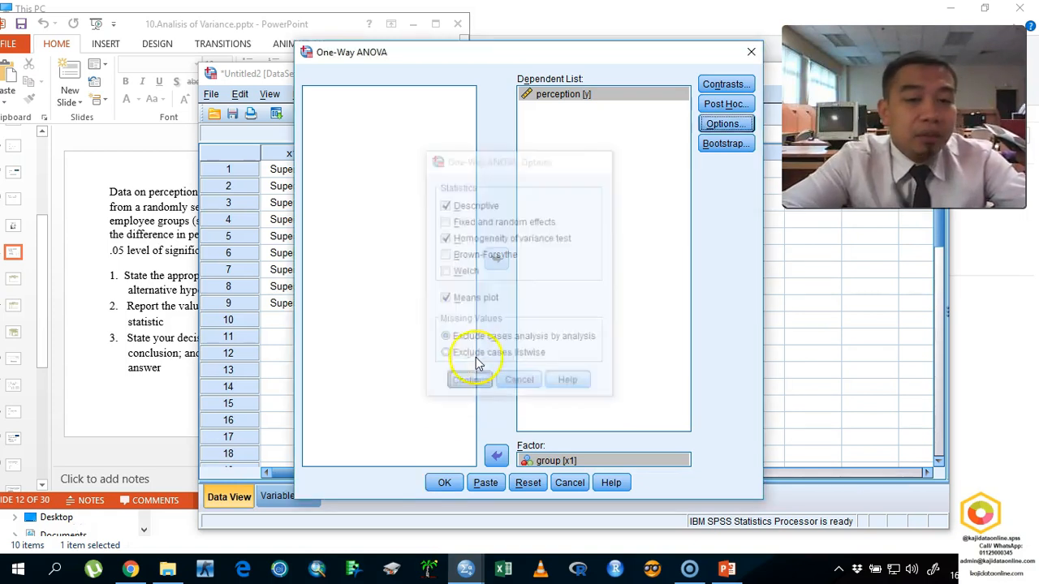
- Run the One-Way ANOVA, and close the existing output document to return to the data
{"action": "left_click", "coordinate": [445, 483]}
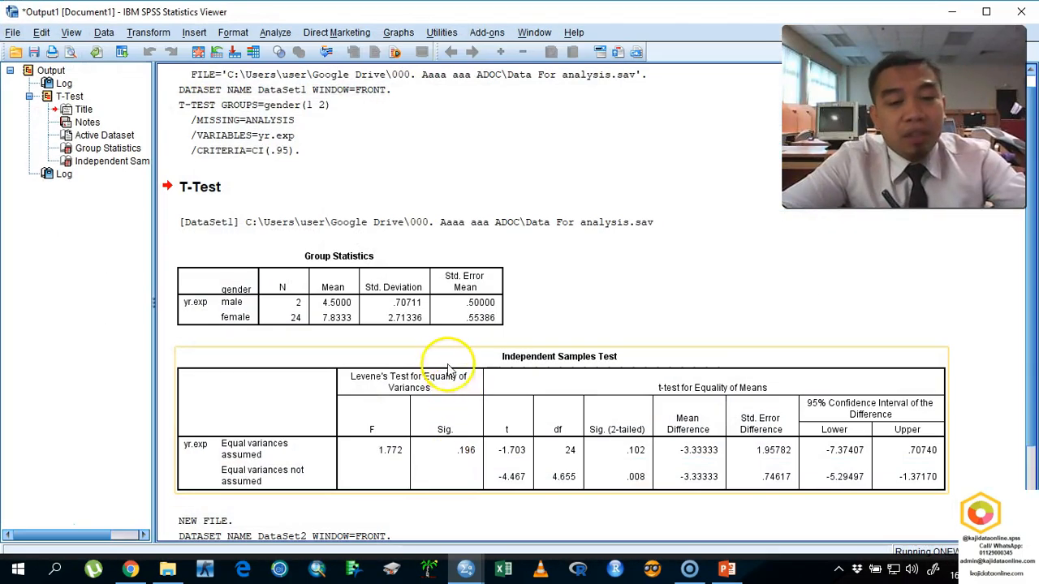
{"action": "left_click", "coordinate": [1021, 11]}
{"action": "left_click", "coordinate": [518, 310]}
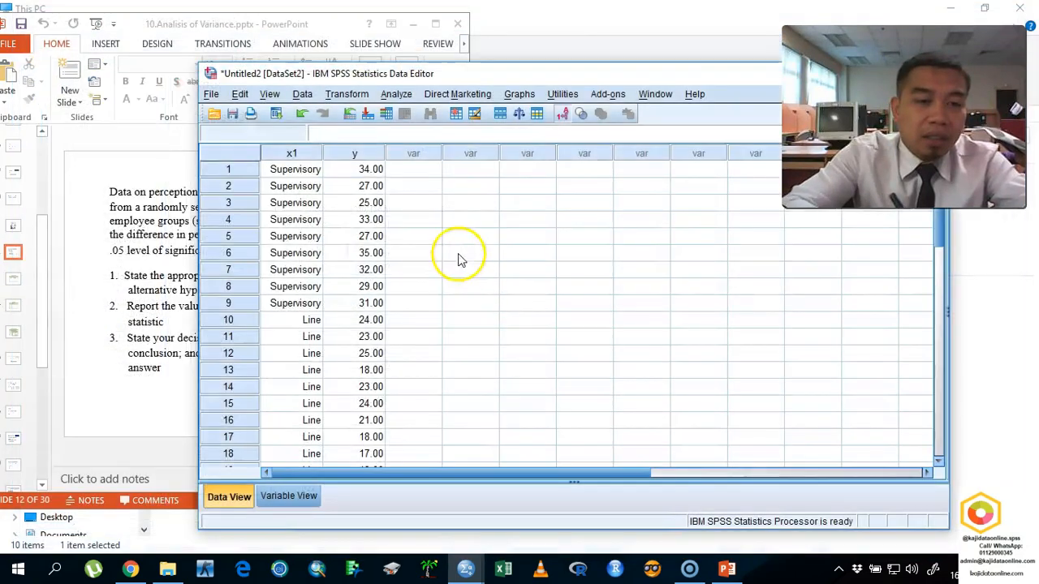
- Rerun the One-Way ANOVA of perception by group with the same settings to produce a fresh output document
{"action": "left_click", "coordinate": [396, 94]}
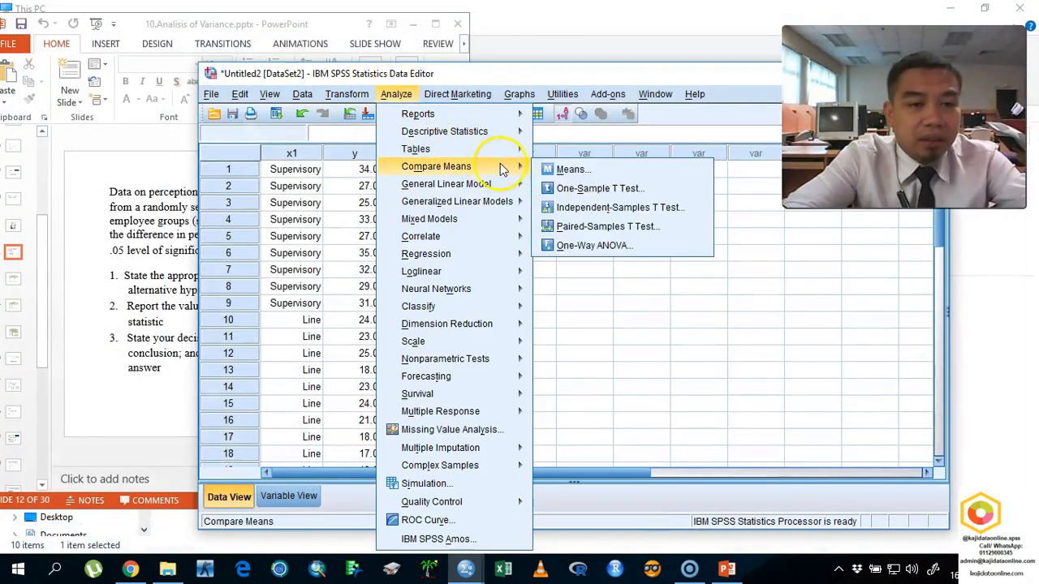
{"action": "mouse_move", "coordinate": [487, 167]}
{"action": "left_click", "coordinate": [559, 259]}
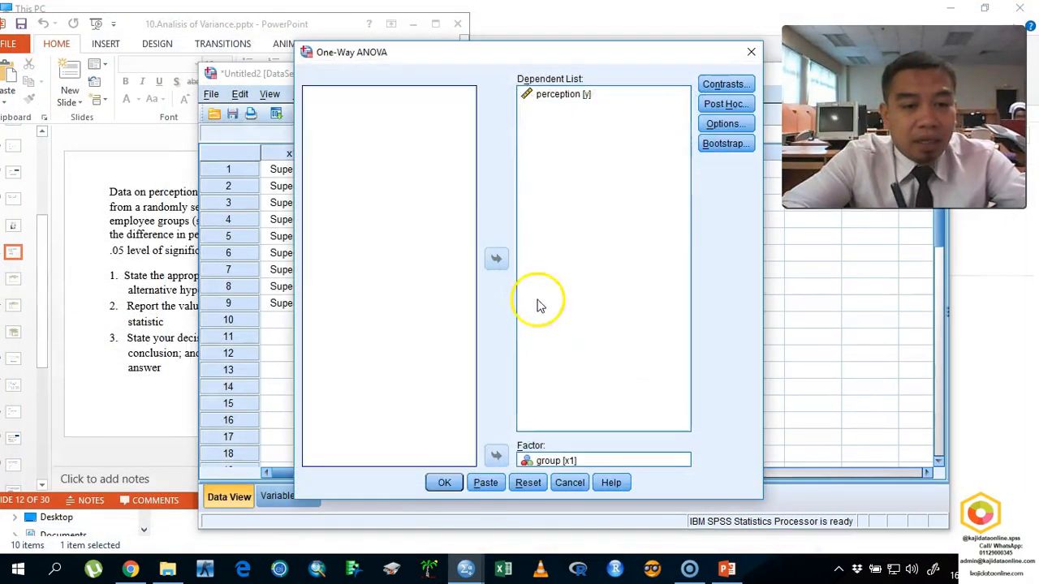
{"action": "left_click", "coordinate": [444, 482]}
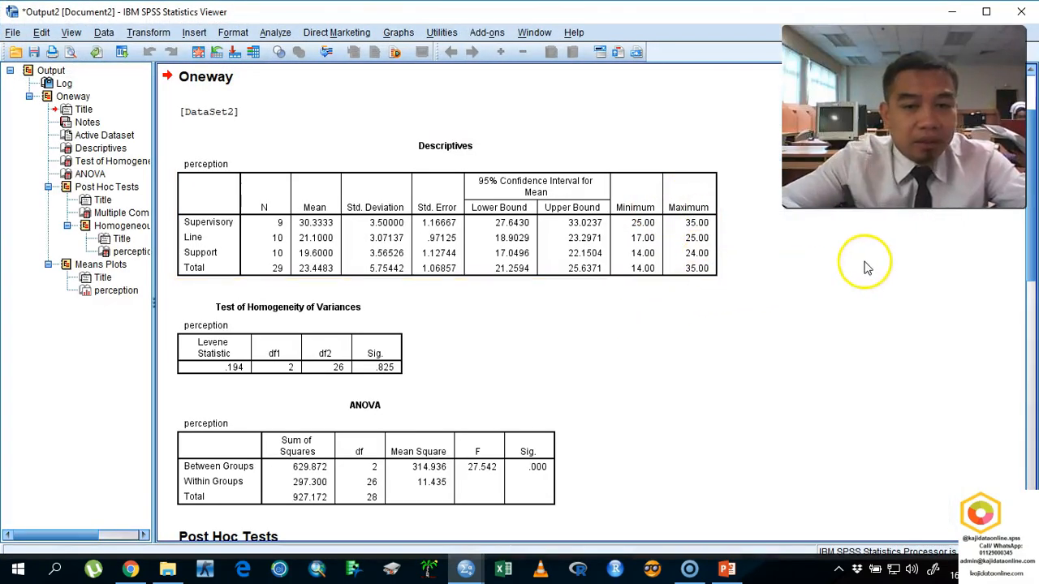
- Open the ANOVA output as a screen sketch, circle the Descriptives title, and mark the mean, deviation, error, confidence bounds, minimum and maximum columns
{"action": "left_click", "coordinate": [933, 568]}
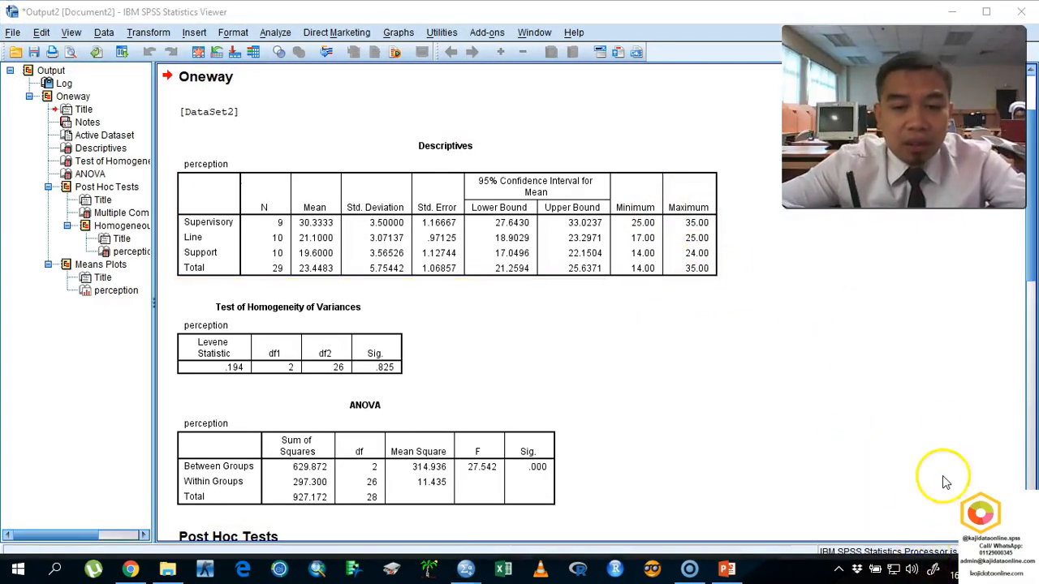
{"action": "left_click", "coordinate": [976, 283]}
{"action": "mouse_move", "coordinate": [505, 154]}
{"action": "left_mouse_down"}
{"action": "mouse_move", "coordinate": [394, 194]}
{"action": "mouse_move", "coordinate": [494, 135]}
{"action": "mouse_move", "coordinate": [504, 146]}
{"action": "left_mouse_up"}
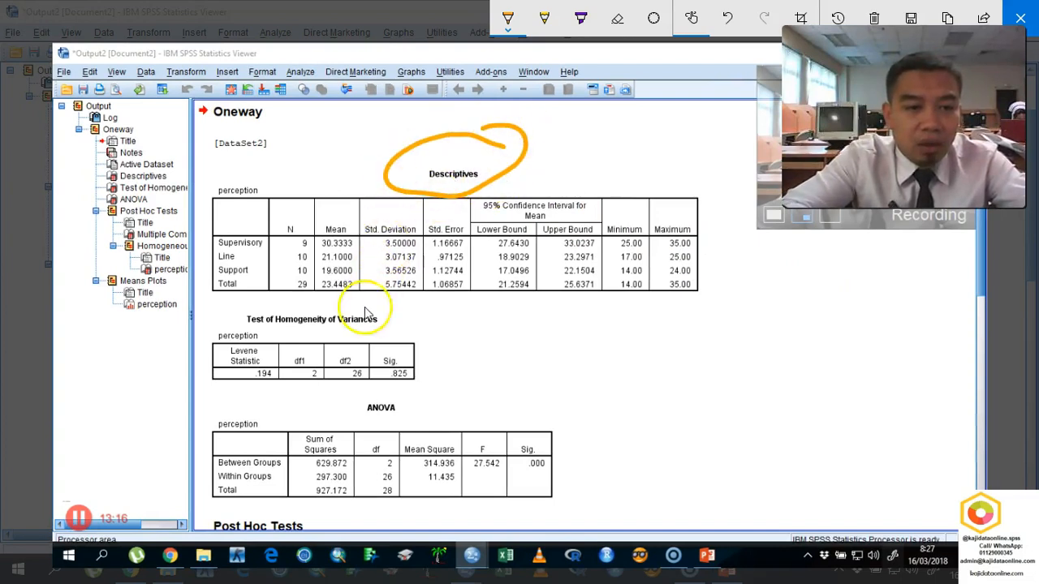
{"action": "left_click", "coordinate": [357, 243]}
{"action": "left_click", "coordinate": [382, 248]}
{"action": "left_click", "coordinate": [443, 255]}
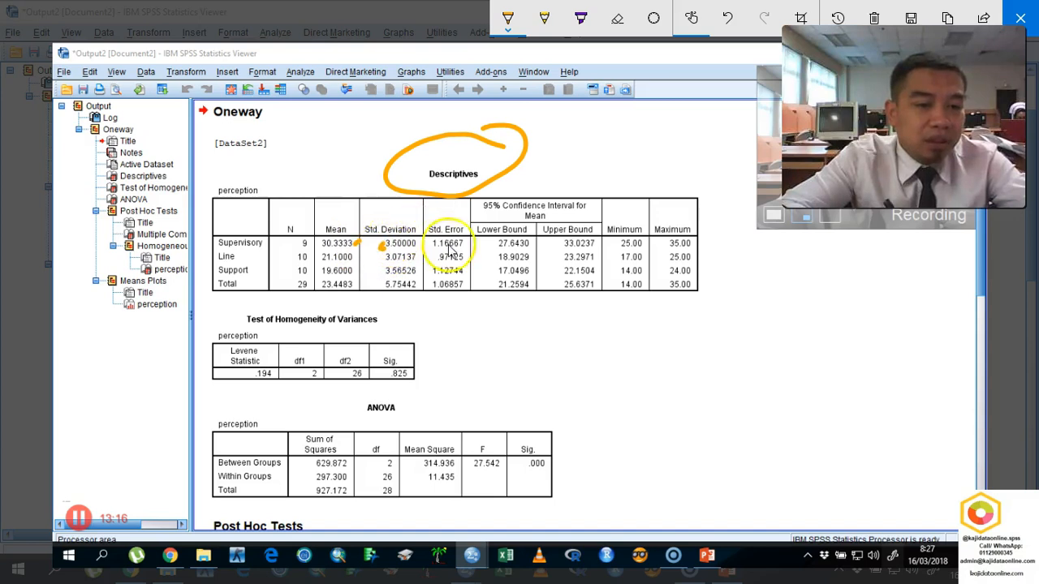
{"action": "left_click", "coordinate": [559, 245]}
{"action": "left_click", "coordinate": [639, 236]}
{"action": "left_click", "coordinate": [680, 236]}
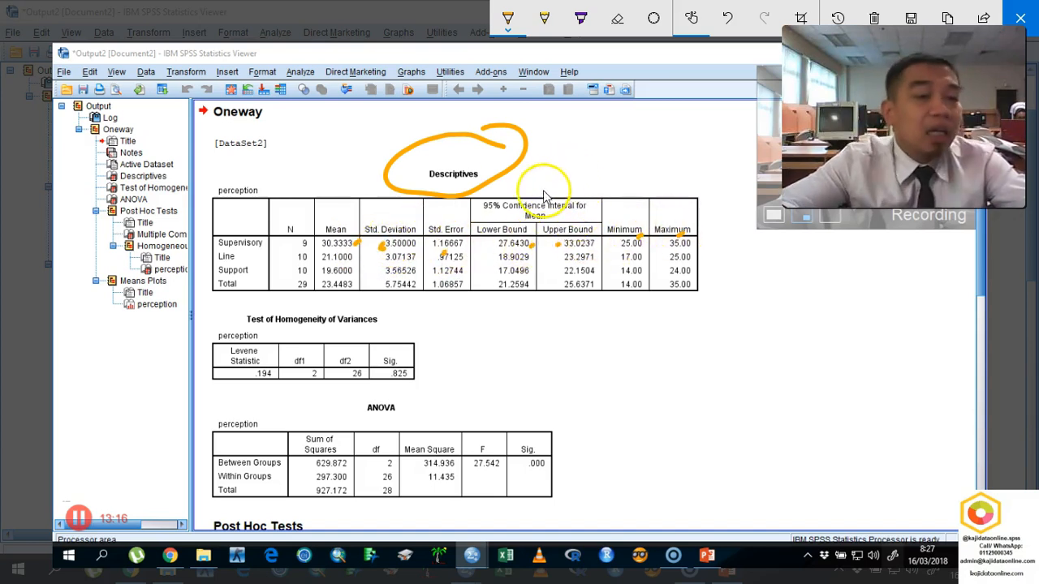
- Draw pointers to the Supervisory, Line and Support rows of the Descriptives table and mark their N values
{"action": "mouse_move", "coordinate": [186, 254]}
{"action": "left_mouse_down"}
{"action": "mouse_move", "coordinate": [205, 256]}
{"action": "mouse_move", "coordinate": [196, 270]}
{"action": "mouse_move", "coordinate": [213, 284]}
{"action": "left_mouse_up"}
{"action": "left_click_drag", "start_coordinate": [313, 244], "coordinate": [309, 263]}
{"action": "left_click", "coordinate": [317, 270]}
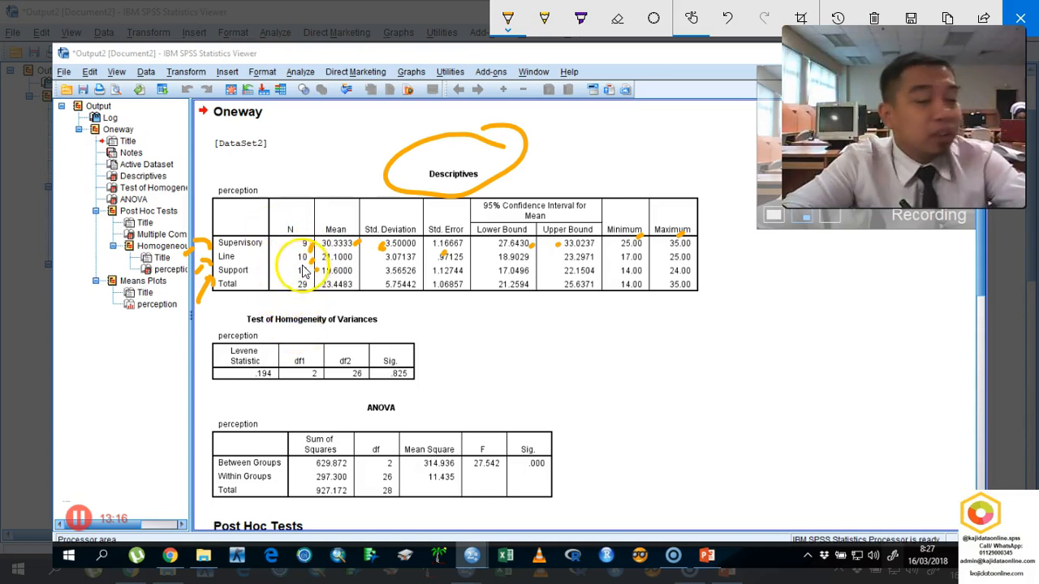
- Box the Test of Homogeneity of Variances table, circle its Sig. value, and handwrite "> α = 0.05", "0.825" and "ANOVA" beside it
{"action": "mouse_move", "coordinate": [466, 311]}
{"action": "left_mouse_down"}
{"action": "mouse_move", "coordinate": [471, 410]}
{"action": "mouse_move", "coordinate": [429, 301]}
{"action": "mouse_move", "coordinate": [260, 303]}
{"action": "mouse_move", "coordinate": [198, 348]}
{"action": "mouse_move", "coordinate": [220, 398]}
{"action": "mouse_move", "coordinate": [474, 380]}
{"action": "left_mouse_up"}
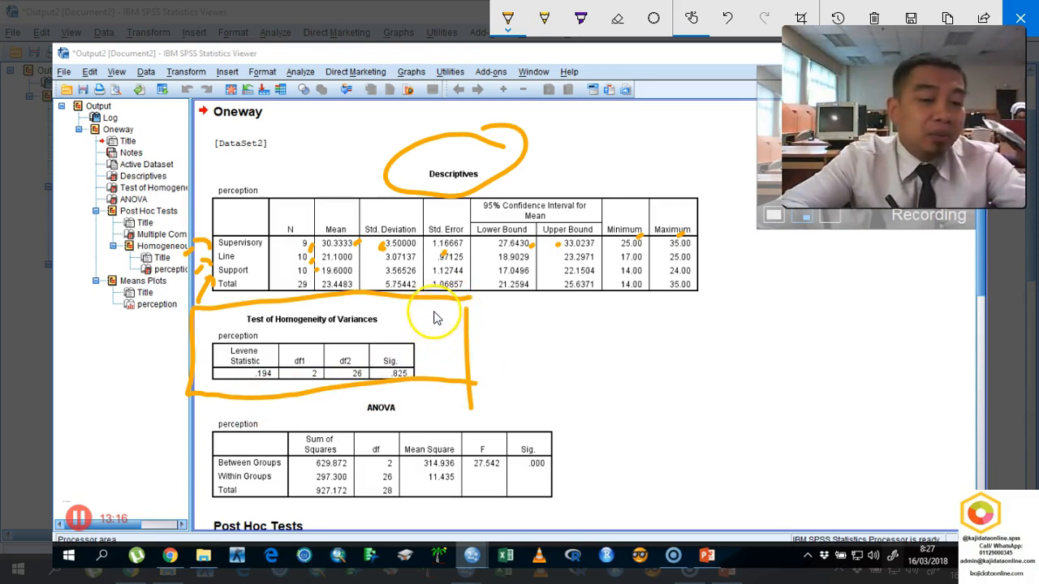
{"action": "mouse_move", "coordinate": [417, 320]}
{"action": "left_mouse_down"}
{"action": "mouse_move", "coordinate": [411, 398]}
{"action": "mouse_move", "coordinate": [386, 388]}
{"action": "left_mouse_up"}
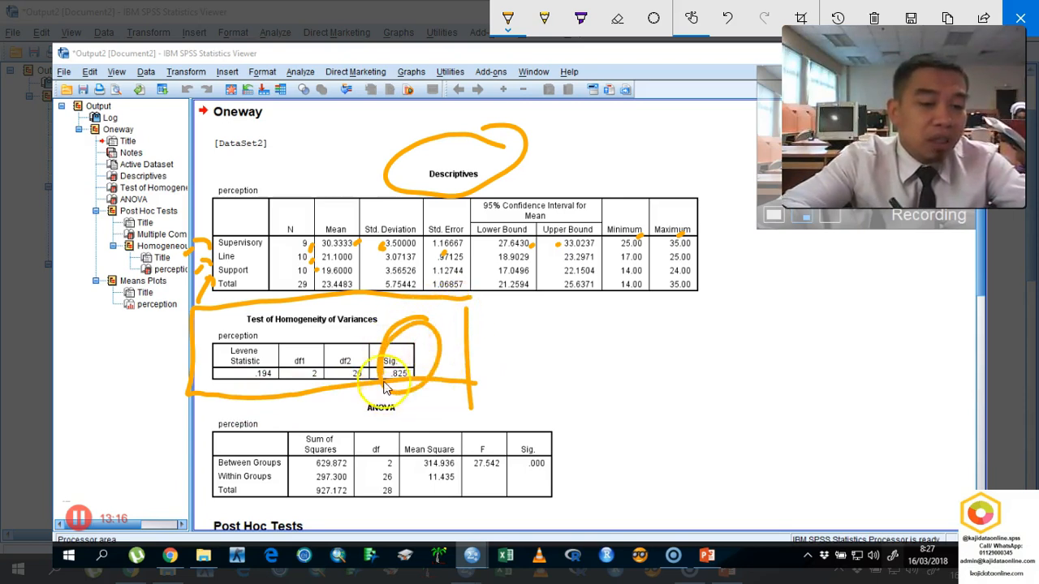
{"action": "mouse_move", "coordinate": [509, 327]}
{"action": "left_mouse_down"}
{"action": "mouse_move", "coordinate": [538, 359]}
{"action": "mouse_move", "coordinate": [526, 370]}
{"action": "left_mouse_up"}
{"action": "mouse_move", "coordinate": [583, 333]}
{"action": "left_mouse_down"}
{"action": "mouse_move", "coordinate": [579, 320]}
{"action": "mouse_move", "coordinate": [619, 346]}
{"action": "left_mouse_up"}
{"action": "left_click_drag", "start_coordinate": [645, 311], "coordinate": [658, 308]}
{"action": "left_click_drag", "start_coordinate": [651, 315], "coordinate": [731, 279]}
{"action": "mouse_move", "coordinate": [641, 373]}
{"action": "left_mouse_down"}
{"action": "mouse_move", "coordinate": [640, 388]}
{"action": "mouse_move", "coordinate": [667, 359]}
{"action": "mouse_move", "coordinate": [714, 341]}
{"action": "left_mouse_up"}
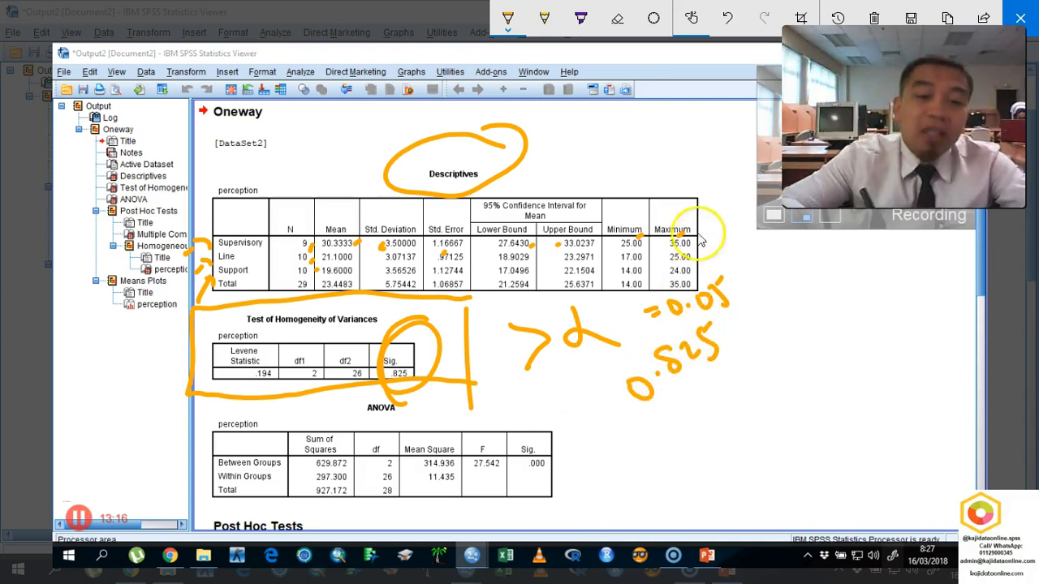
{"action": "mouse_move", "coordinate": [754, 290]}
{"action": "left_mouse_down"}
{"action": "mouse_move", "coordinate": [765, 320]}
{"action": "mouse_move", "coordinate": [770, 300]}
{"action": "mouse_move", "coordinate": [811, 289]}
{"action": "mouse_move", "coordinate": [836, 260]}
{"action": "mouse_move", "coordinate": [853, 258]}
{"action": "left_mouse_up"}
{"action": "mouse_move", "coordinate": [775, 353]}
{"action": "left_mouse_down"}
{"action": "mouse_move", "coordinate": [800, 360]}
{"action": "mouse_move", "coordinate": [843, 313]}
{"action": "left_mouse_up"}
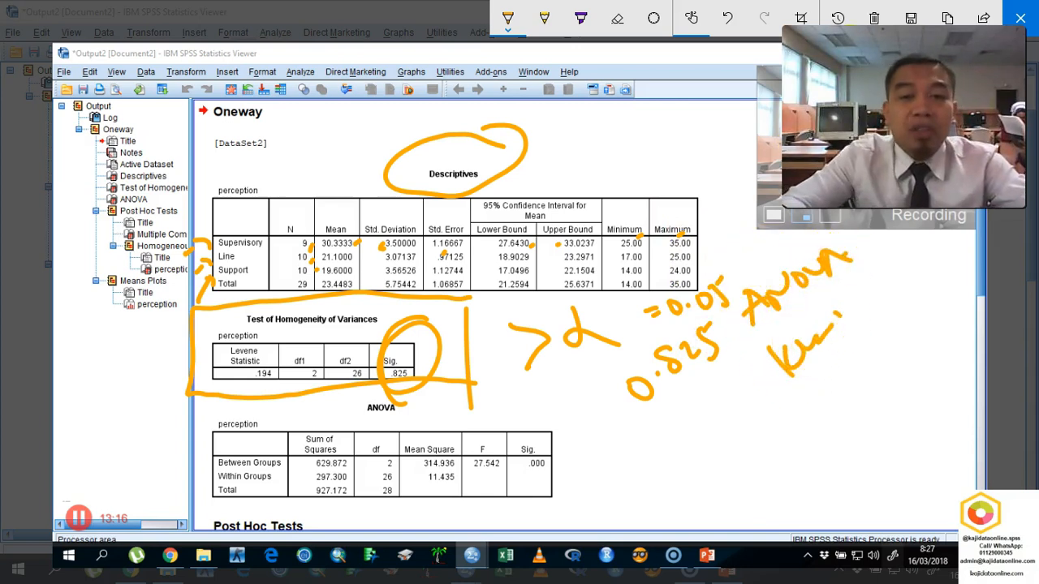
- Clear all ink from the sketch, then mark the homogeneity test table and draw an arrow pointing to the ANOVA table
{"action": "left_click", "coordinate": [873, 18]}
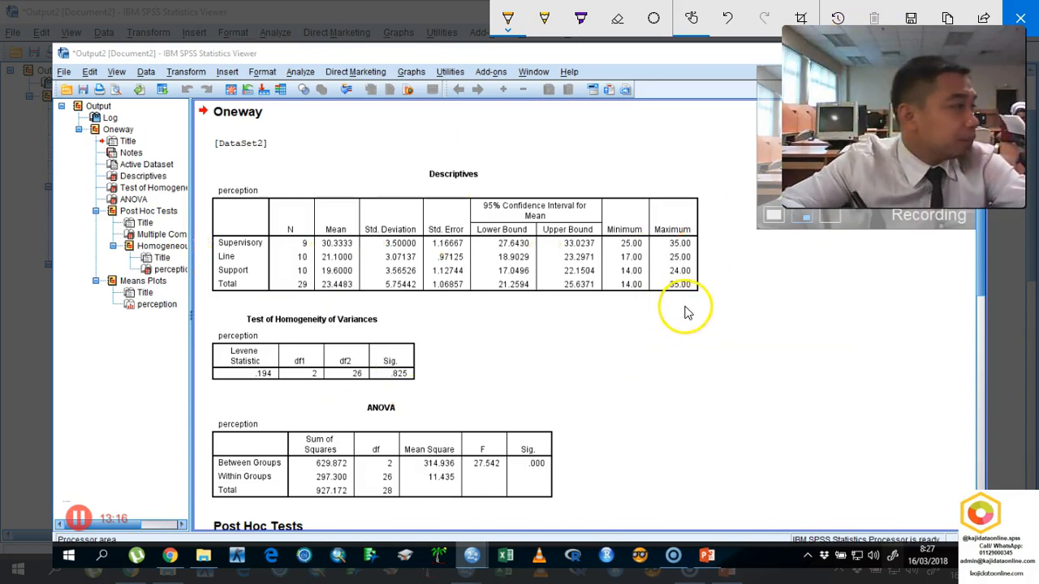
{"action": "left_click_drag", "start_coordinate": [446, 365], "coordinate": [458, 355]}
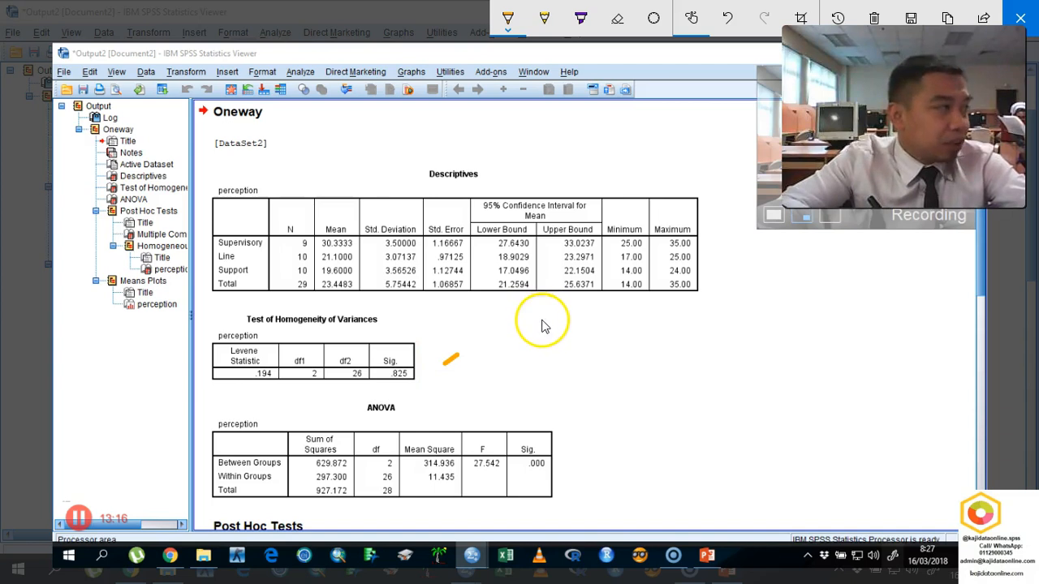
{"action": "mouse_move", "coordinate": [624, 382]}
{"action": "left_mouse_down"}
{"action": "mouse_move", "coordinate": [592, 421]}
{"action": "mouse_move", "coordinate": [617, 422]}
{"action": "left_mouse_up"}
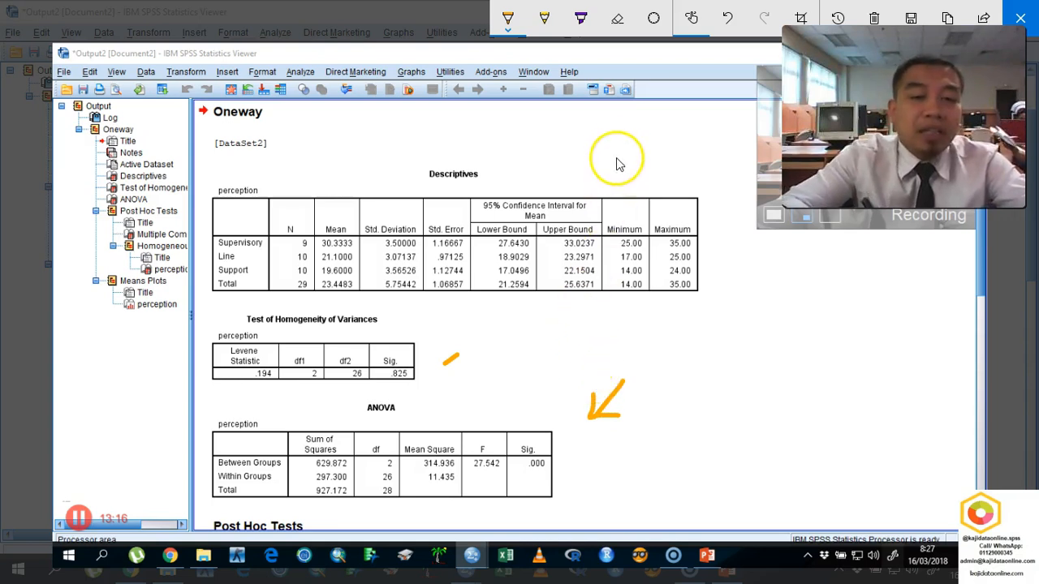
- Handwrite the hypotheses H0: μ1 = μ2 = μ3 and HA: μ1 ≠ μ2 ≠ μ3 above the Descriptives table, and close the sketch
{"action": "mouse_move", "coordinate": [572, 161]}
{"action": "left_mouse_down"}
{"action": "mouse_move", "coordinate": [601, 142]}
{"action": "mouse_move", "coordinate": [666, 133]}
{"action": "mouse_move", "coordinate": [718, 98]}
{"action": "left_mouse_up"}
{"action": "left_click_drag", "start_coordinate": [541, 162], "coordinate": [555, 174]}
{"action": "left_click_drag", "start_coordinate": [552, 154], "coordinate": [562, 165]}
{"action": "mouse_move", "coordinate": [571, 169]}
{"action": "left_mouse_down"}
{"action": "mouse_move", "coordinate": [598, 204]}
{"action": "mouse_move", "coordinate": [617, 181]}
{"action": "mouse_move", "coordinate": [675, 165]}
{"action": "mouse_move", "coordinate": [695, 143]}
{"action": "mouse_move", "coordinate": [712, 139]}
{"action": "mouse_move", "coordinate": [715, 157]}
{"action": "mouse_move", "coordinate": [739, 128]}
{"action": "mouse_move", "coordinate": [728, 148]}
{"action": "left_mouse_up"}
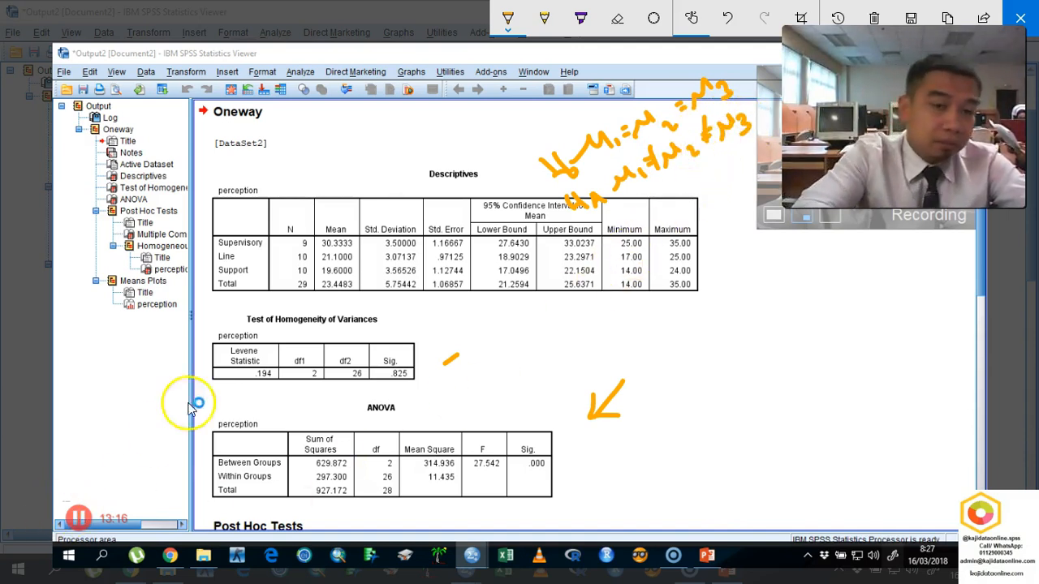
{"action": "left_click", "coordinate": [1021, 18]}
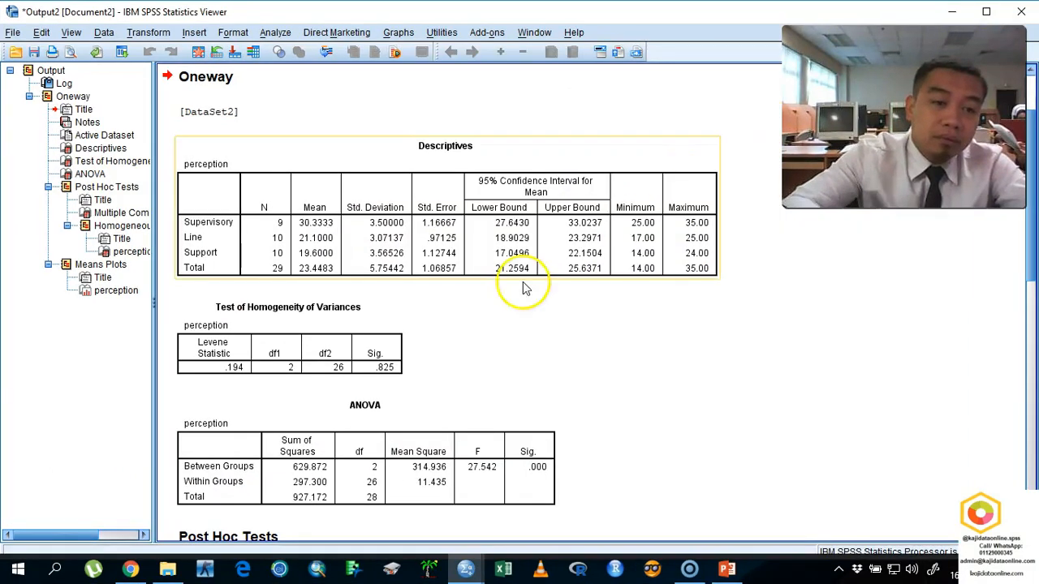
- Start a new screen sketch, circle the homogeneity test's Sig. value, and box the title "Test of Homogeneity of Variances"
{"action": "left_click", "coordinate": [393, 367]}
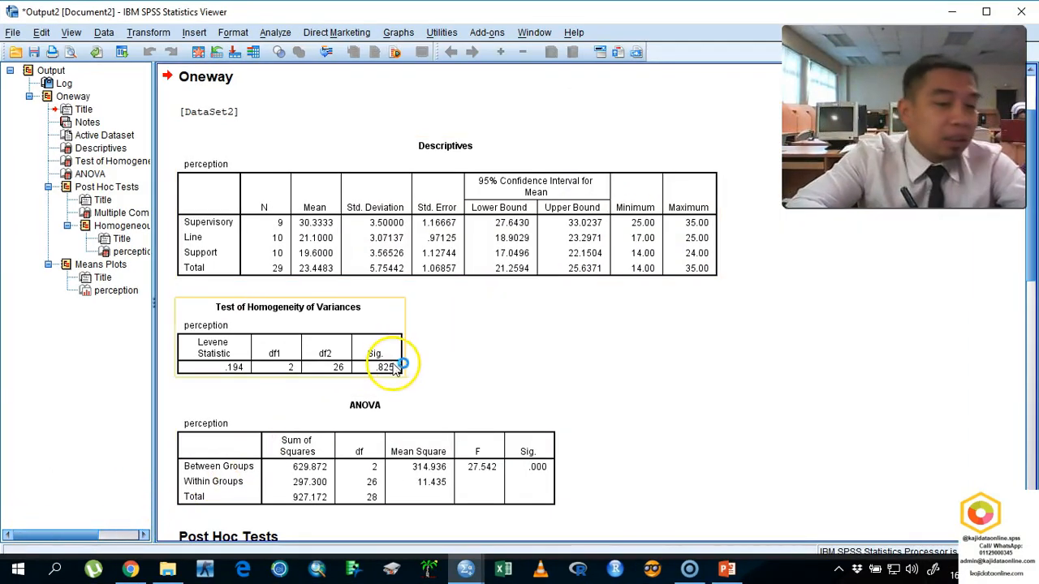
{"action": "left_click", "coordinate": [463, 381]}
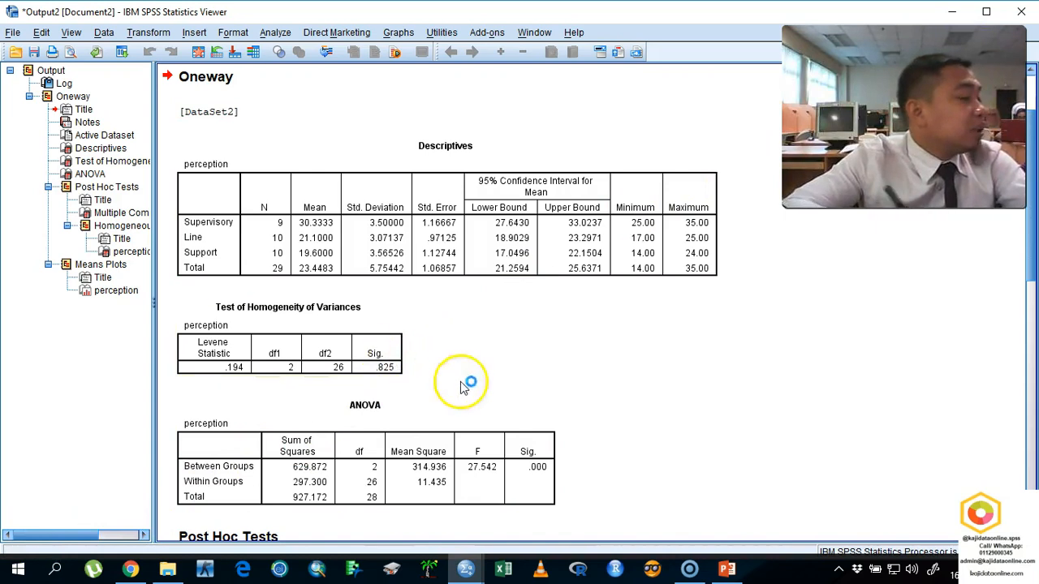
{"action": "left_click", "coordinate": [933, 571]}
{"action": "left_click", "coordinate": [923, 281]}
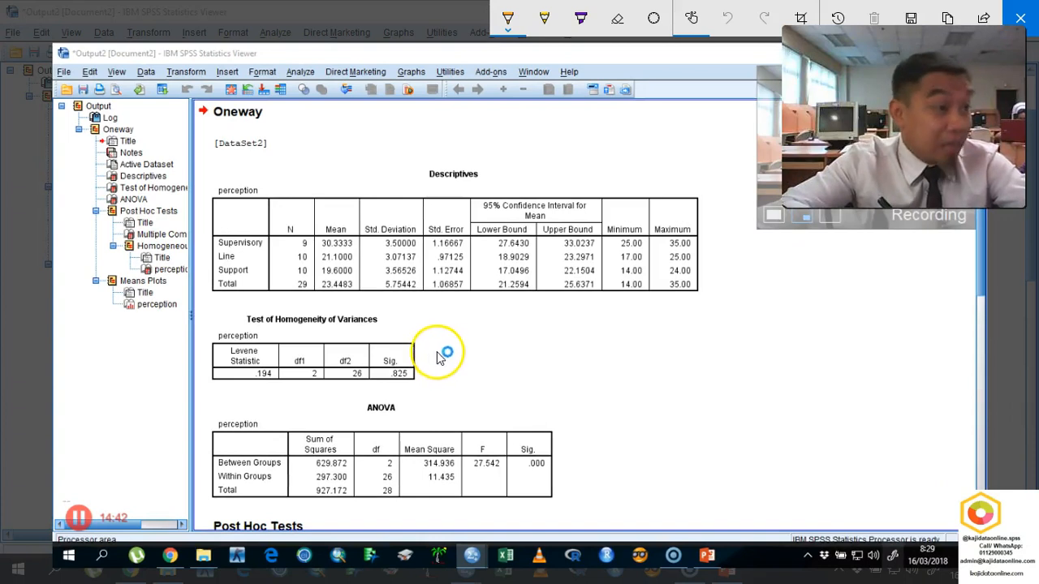
{"action": "mouse_move", "coordinate": [371, 292]}
{"action": "left_mouse_down"}
{"action": "mouse_move", "coordinate": [382, 286]}
{"action": "mouse_move", "coordinate": [363, 294]}
{"action": "left_mouse_up"}
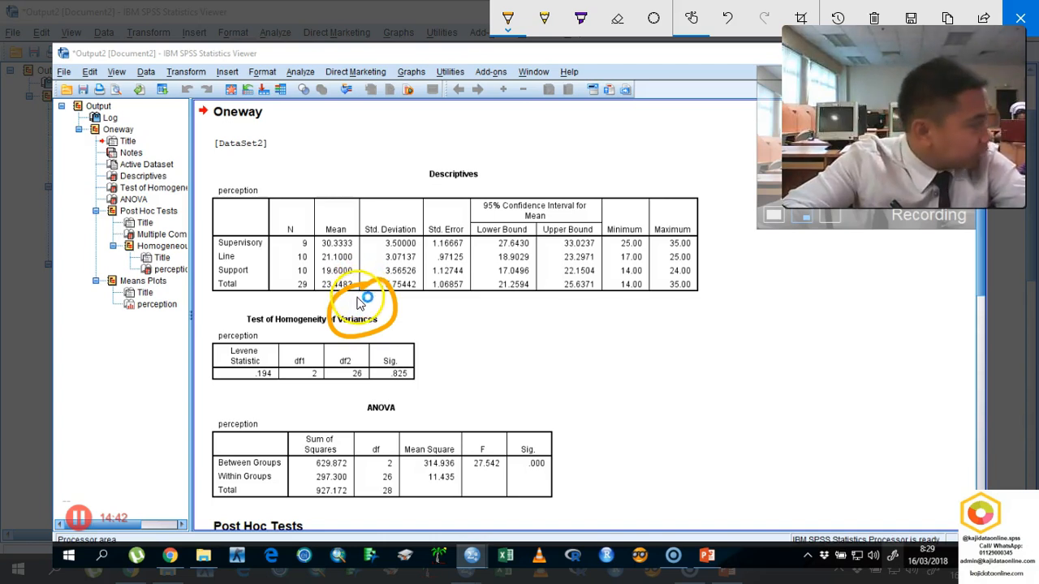
{"action": "left_click_drag", "start_coordinate": [363, 305], "coordinate": [359, 294]}
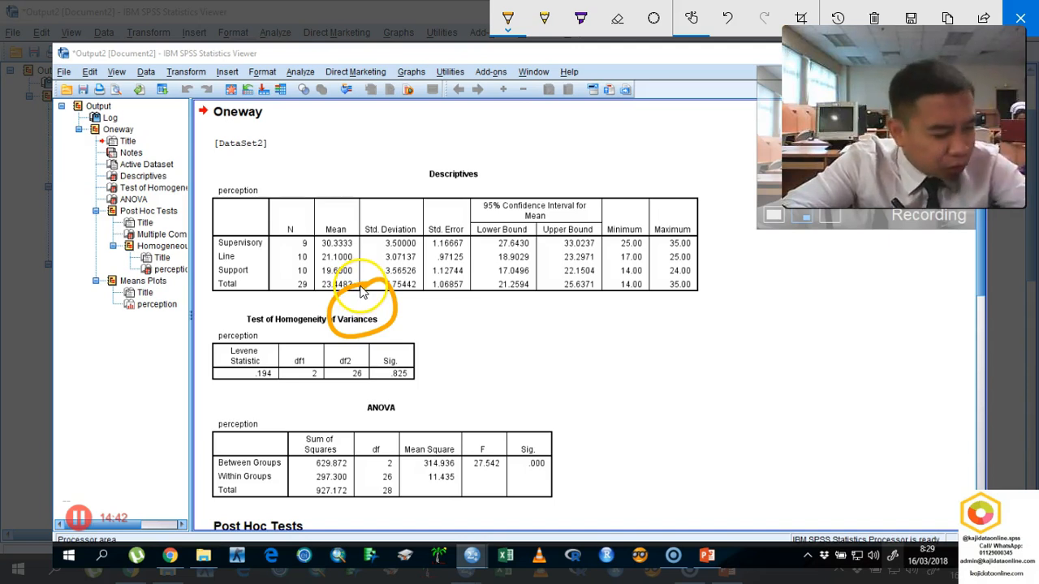
{"action": "mouse_move", "coordinate": [406, 336]}
{"action": "left_mouse_down"}
{"action": "mouse_move", "coordinate": [382, 362]}
{"action": "mouse_move", "coordinate": [415, 339]}
{"action": "left_mouse_up"}
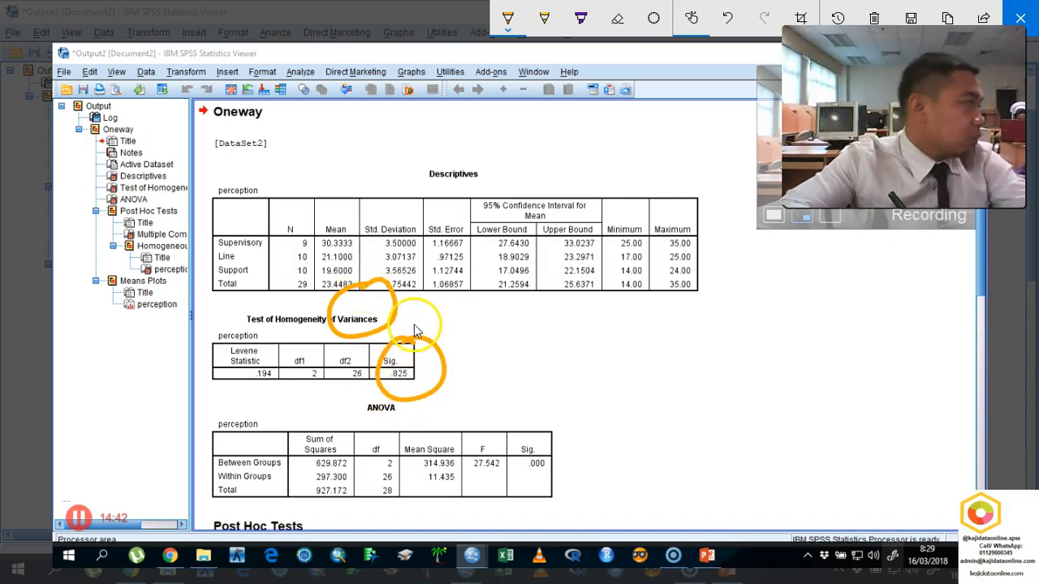
{"action": "mouse_move", "coordinate": [233, 329]}
{"action": "left_mouse_down"}
{"action": "mouse_move", "coordinate": [391, 329]}
{"action": "mouse_move", "coordinate": [383, 288]}
{"action": "mouse_move", "coordinate": [243, 307]}
{"action": "mouse_move", "coordinate": [266, 340]}
{"action": "left_mouse_up"}
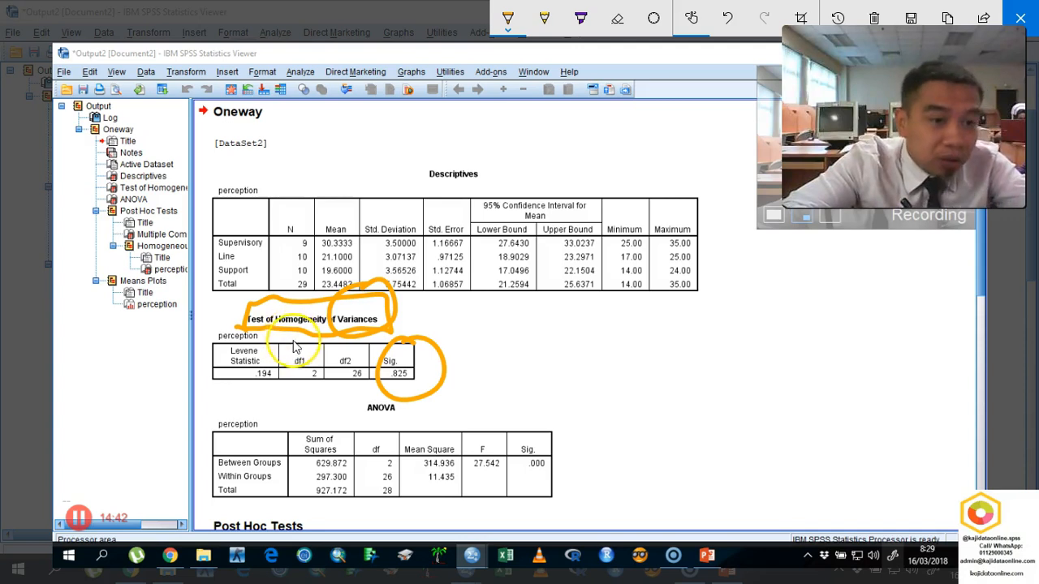
- Handwrite the homogeneity test's H0 and HA beside its table, with an arrow pointing to them, and circle its Sig. value again
{"action": "mouse_move", "coordinate": [515, 320]}
{"action": "left_mouse_down"}
{"action": "mouse_move", "coordinate": [499, 302]}
{"action": "mouse_move", "coordinate": [577, 315]}
{"action": "mouse_move", "coordinate": [529, 352]}
{"action": "mouse_move", "coordinate": [573, 359]}
{"action": "mouse_move", "coordinate": [580, 297]}
{"action": "mouse_move", "coordinate": [598, 298]}
{"action": "mouse_move", "coordinate": [618, 268]}
{"action": "mouse_move", "coordinate": [673, 234]}
{"action": "mouse_move", "coordinate": [637, 315]}
{"action": "mouse_move", "coordinate": [706, 250]}
{"action": "left_mouse_up"}
{"action": "mouse_move", "coordinate": [605, 359]}
{"action": "left_mouse_down"}
{"action": "mouse_move", "coordinate": [666, 333]}
{"action": "mouse_move", "coordinate": [654, 301]}
{"action": "left_mouse_up"}
{"action": "mouse_move", "coordinate": [430, 360]}
{"action": "left_mouse_down"}
{"action": "mouse_move", "coordinate": [372, 381]}
{"action": "mouse_move", "coordinate": [391, 327]}
{"action": "mouse_move", "coordinate": [438, 358]}
{"action": "mouse_move", "coordinate": [410, 394]}
{"action": "left_mouse_up"}
{"action": "left_click_drag", "start_coordinate": [490, 345], "coordinate": [502, 328]}
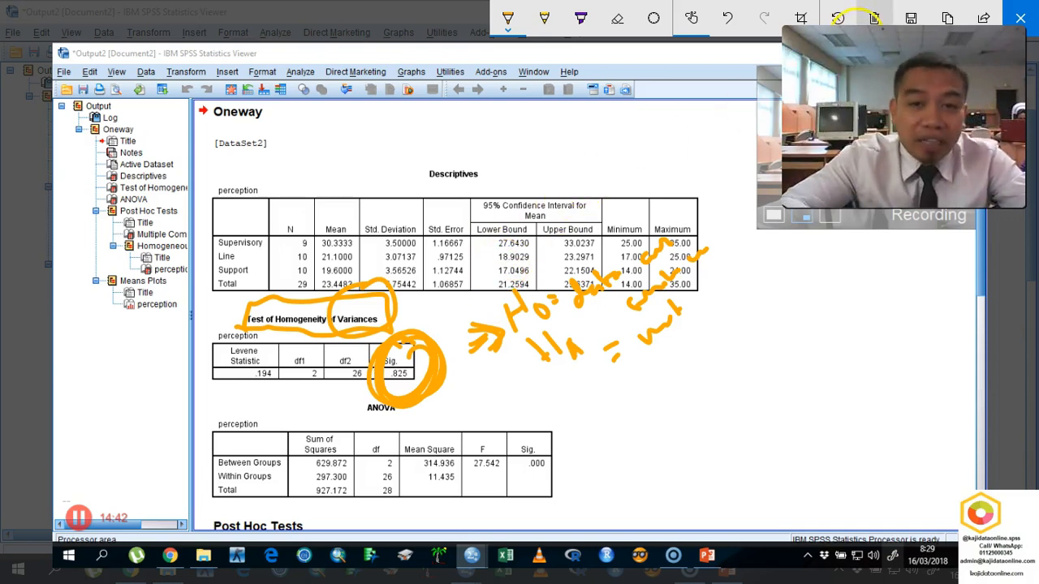
- Clear the ink, enclose the homogeneity test table, circle its Sig. value, and handwrite "> α" and "ANO" beside it
{"action": "left_click", "coordinate": [875, 18]}
{"action": "left_click_drag", "start_coordinate": [466, 285], "coordinate": [469, 383]}
{"action": "mouse_move", "coordinate": [467, 262]}
{"action": "left_mouse_down"}
{"action": "mouse_move", "coordinate": [276, 267]}
{"action": "mouse_move", "coordinate": [169, 380]}
{"action": "mouse_move", "coordinate": [346, 408]}
{"action": "mouse_move", "coordinate": [517, 398]}
{"action": "left_mouse_up"}
{"action": "mouse_move", "coordinate": [452, 358]}
{"action": "left_mouse_down"}
{"action": "mouse_move", "coordinate": [385, 351]}
{"action": "mouse_move", "coordinate": [642, 324]}
{"action": "mouse_move", "coordinate": [668, 295]}
{"action": "mouse_move", "coordinate": [656, 288]}
{"action": "left_mouse_up"}
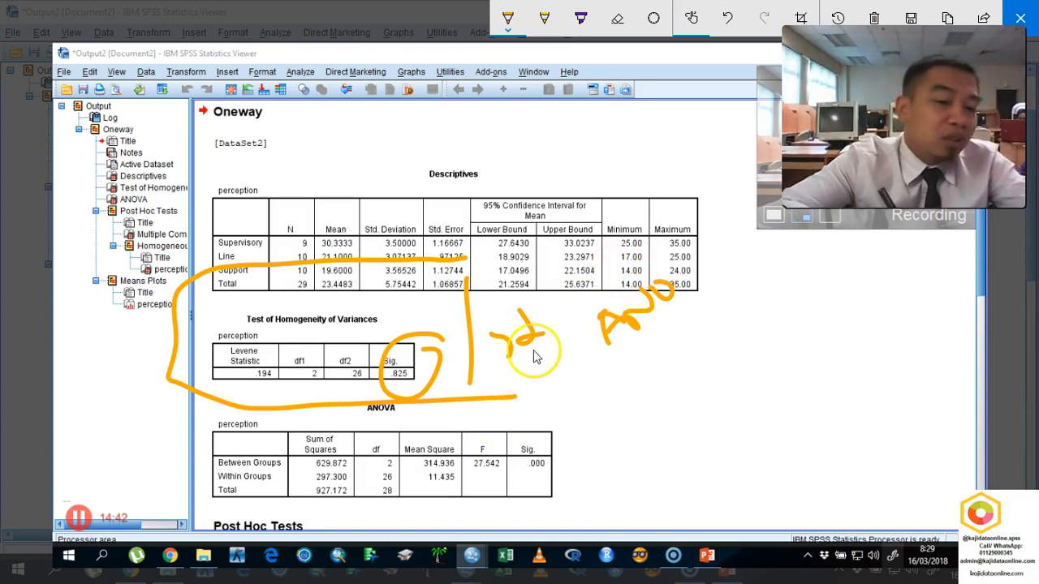
- Mark the ANOVA title and circle F and Sig. in its table, handwriting "F = 27.542" and "p = p<0.001" beside it
{"action": "left_click_drag", "start_coordinate": [367, 419], "coordinate": [394, 418]}
{"action": "left_click_drag", "start_coordinate": [476, 433], "coordinate": [492, 438]}
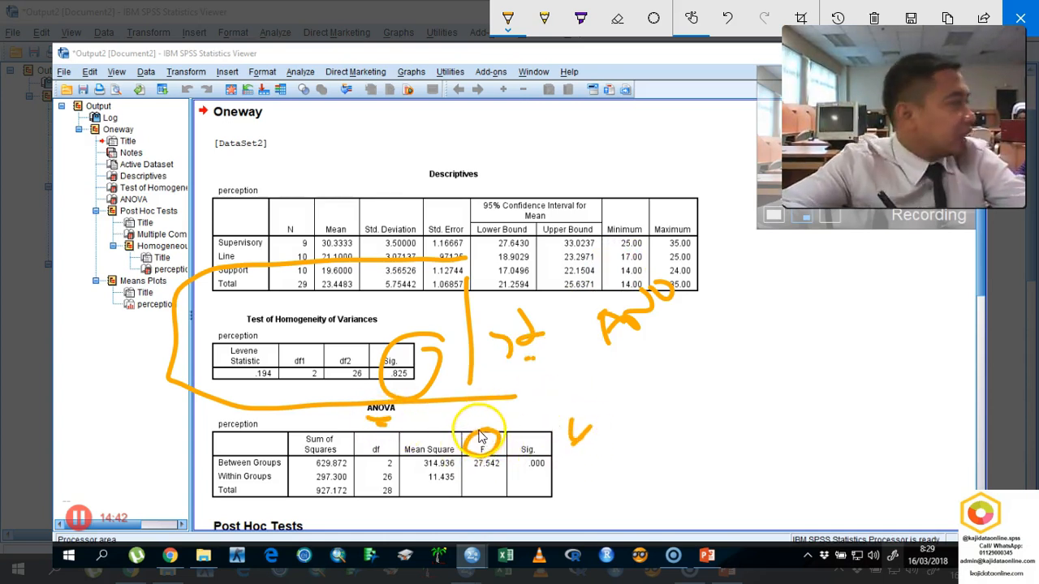
{"action": "mouse_move", "coordinate": [664, 374]}
{"action": "left_mouse_down"}
{"action": "mouse_move", "coordinate": [658, 382]}
{"action": "mouse_move", "coordinate": [686, 383]}
{"action": "mouse_move", "coordinate": [747, 338]}
{"action": "mouse_move", "coordinate": [771, 339]}
{"action": "mouse_move", "coordinate": [761, 302]}
{"action": "mouse_move", "coordinate": [792, 310]}
{"action": "left_mouse_up"}
{"action": "mouse_move", "coordinate": [674, 410]}
{"action": "left_mouse_down"}
{"action": "mouse_move", "coordinate": [687, 441]}
{"action": "mouse_move", "coordinate": [705, 405]}
{"action": "left_mouse_up"}
{"action": "mouse_move", "coordinate": [695, 416]}
{"action": "left_mouse_down"}
{"action": "mouse_move", "coordinate": [739, 366]}
{"action": "mouse_move", "coordinate": [845, 315]}
{"action": "left_mouse_up"}
{"action": "left_click_drag", "start_coordinate": [862, 288], "coordinate": [854, 310]}
{"action": "mouse_move", "coordinate": [568, 466]}
{"action": "left_mouse_down"}
{"action": "mouse_move", "coordinate": [542, 454]}
{"action": "mouse_move", "coordinate": [559, 483]}
{"action": "mouse_move", "coordinate": [569, 439]}
{"action": "mouse_move", "coordinate": [495, 487]}
{"action": "mouse_move", "coordinate": [560, 455]}
{"action": "mouse_move", "coordinate": [552, 495]}
{"action": "left_mouse_up"}
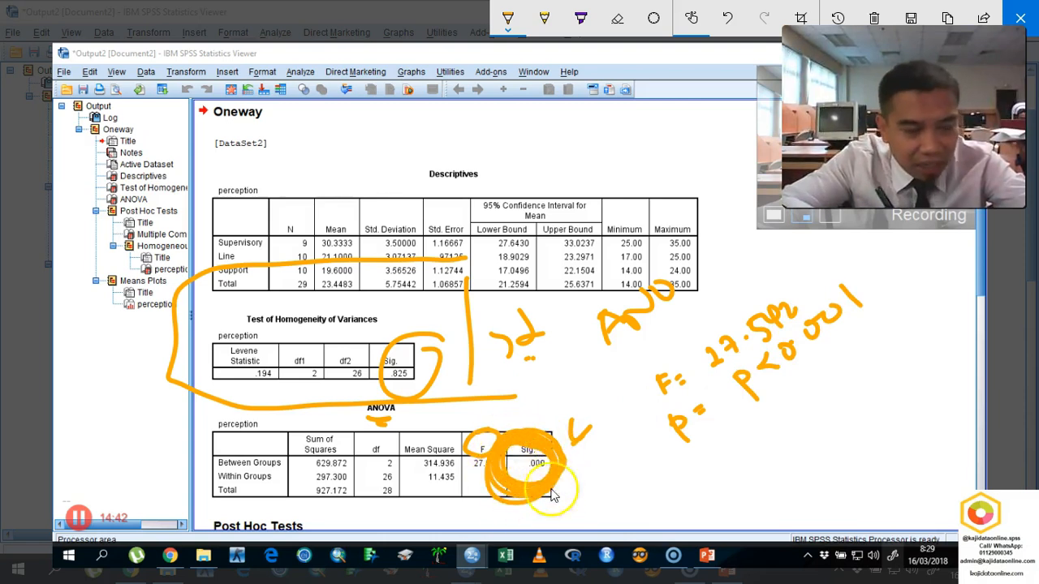
- Double-underline "p<0.001", handwrite "p = 0.00" below it, and clear and close the sketch
{"action": "left_click_drag", "start_coordinate": [778, 390], "coordinate": [812, 373]}
{"action": "left_click_drag", "start_coordinate": [772, 414], "coordinate": [810, 395]}
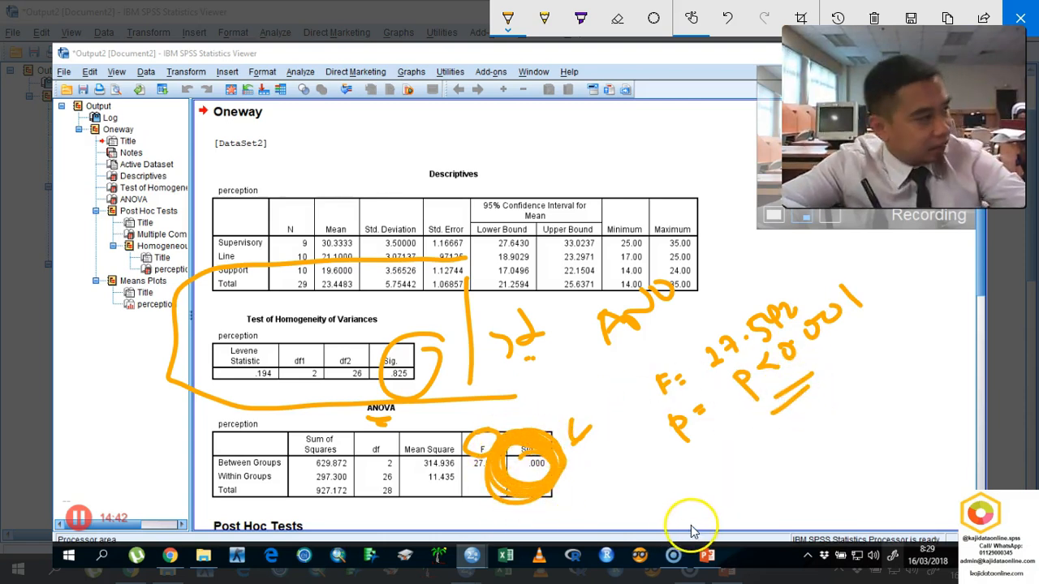
{"action": "mouse_move", "coordinate": [711, 487]}
{"action": "left_mouse_down"}
{"action": "mouse_move", "coordinate": [720, 506]}
{"action": "mouse_move", "coordinate": [812, 436]}
{"action": "mouse_move", "coordinate": [803, 418]}
{"action": "left_mouse_up"}
{"action": "left_click_drag", "start_coordinate": [821, 395], "coordinate": [824, 394]}
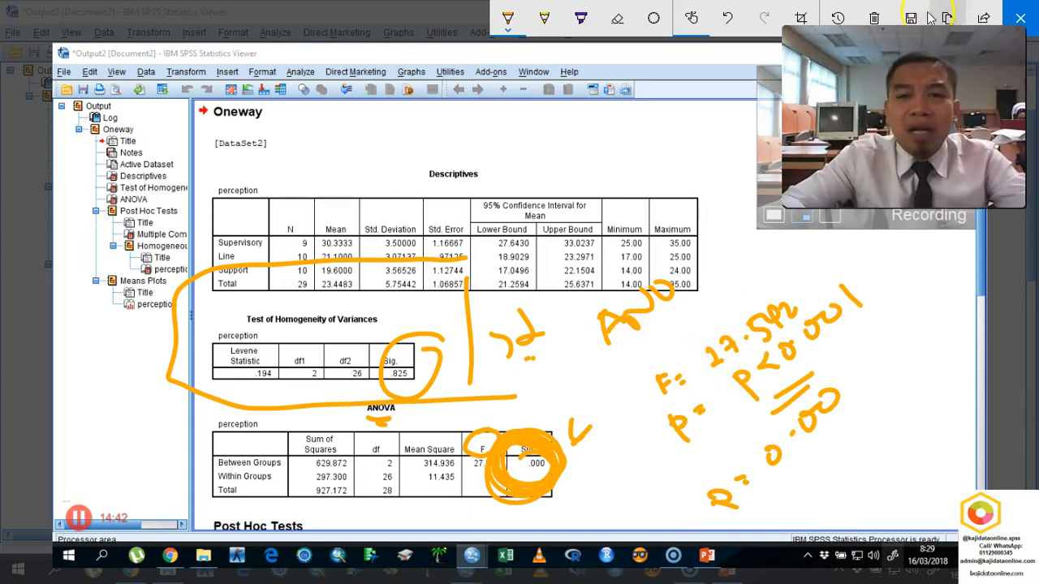
{"action": "left_click", "coordinate": [874, 17]}
{"action": "left_click", "coordinate": [1020, 18]}
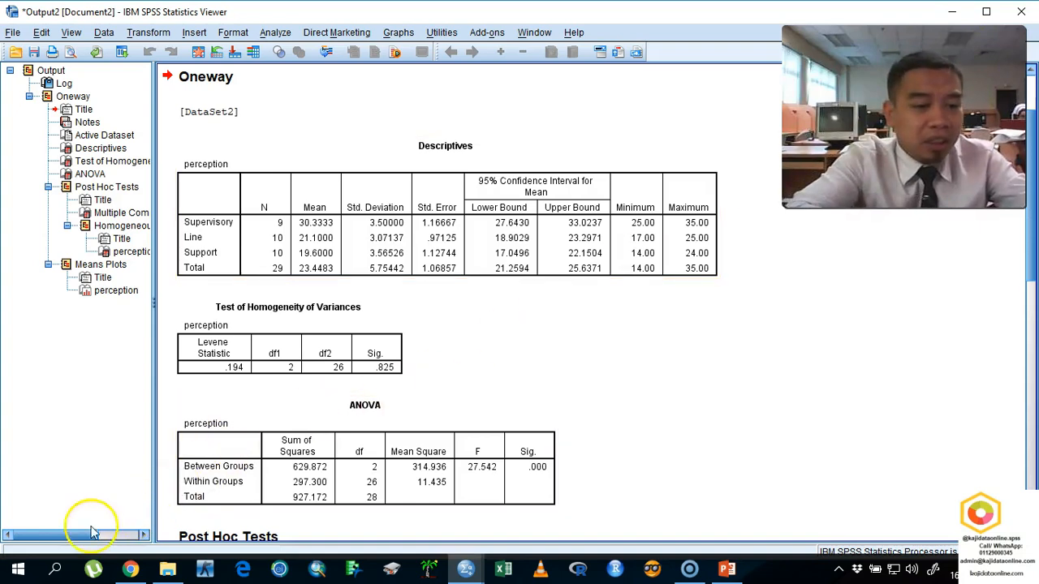
- Start a new screen sketch, circle the ANOVA Sig. value, and handwrite "p<0.001" and "α = 0.05" beside the tables
{"action": "left_click", "coordinate": [934, 571]}
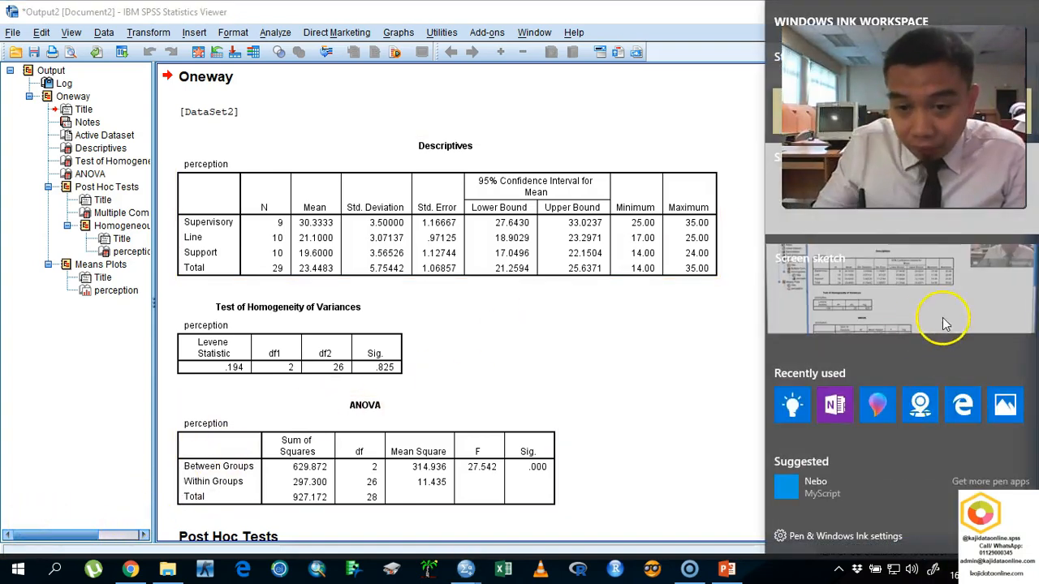
{"action": "left_click", "coordinate": [944, 323]}
{"action": "mouse_move", "coordinate": [557, 430]}
{"action": "left_mouse_down"}
{"action": "mouse_move", "coordinate": [578, 453]}
{"action": "mouse_move", "coordinate": [559, 435]}
{"action": "left_mouse_up"}
{"action": "mouse_move", "coordinate": [649, 408]}
{"action": "left_mouse_down"}
{"action": "mouse_move", "coordinate": [656, 401]}
{"action": "mouse_move", "coordinate": [658, 414]}
{"action": "left_mouse_up"}
{"action": "mouse_move", "coordinate": [689, 396]}
{"action": "left_mouse_down"}
{"action": "mouse_move", "coordinate": [669, 409]}
{"action": "mouse_move", "coordinate": [689, 418]}
{"action": "mouse_move", "coordinate": [759, 410]}
{"action": "mouse_move", "coordinate": [772, 427]}
{"action": "left_mouse_up"}
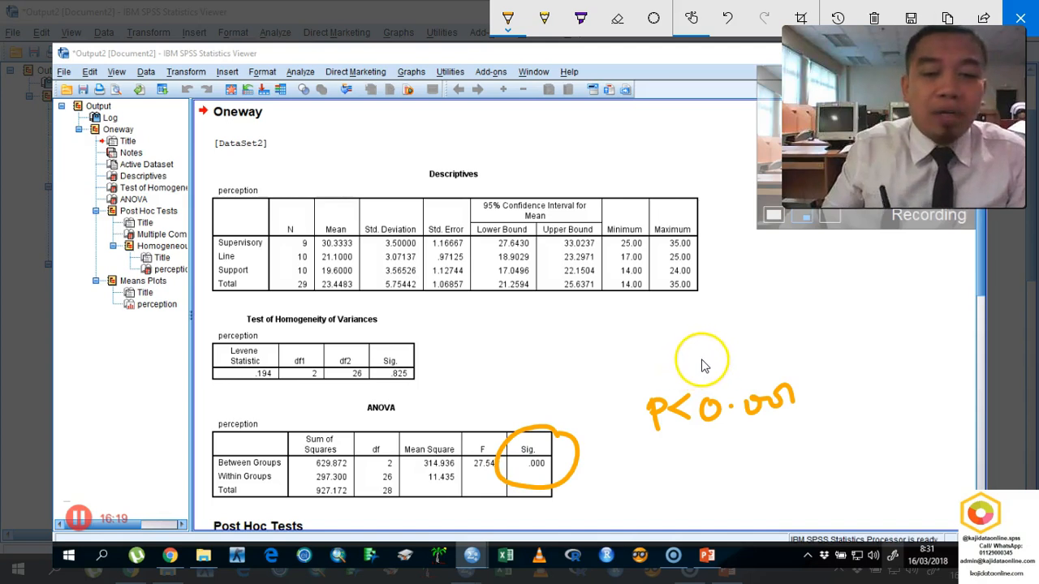
{"action": "mouse_move", "coordinate": [649, 297]}
{"action": "left_mouse_down"}
{"action": "mouse_move", "coordinate": [657, 330]}
{"action": "mouse_move", "coordinate": [721, 310]}
{"action": "mouse_move", "coordinate": [765, 318]}
{"action": "left_mouse_up"}
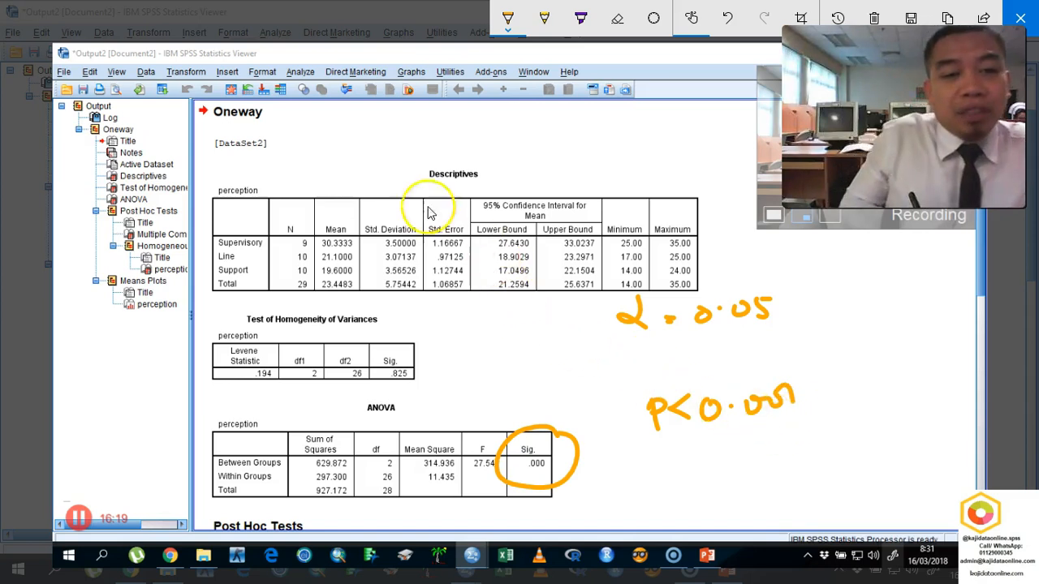
- Handwrite H0 above the Descriptives table and cross it out, add "HA =" under it, and write "conclusion" below "p<0.001"
{"action": "mouse_move", "coordinate": [387, 118]}
{"action": "left_mouse_down"}
{"action": "mouse_move", "coordinate": [398, 157]}
{"action": "mouse_move", "coordinate": [409, 158]}
{"action": "mouse_move", "coordinate": [411, 204]}
{"action": "mouse_move", "coordinate": [418, 199]}
{"action": "left_mouse_up"}
{"action": "mouse_move", "coordinate": [438, 140]}
{"action": "left_mouse_down"}
{"action": "mouse_move", "coordinate": [492, 140]}
{"action": "mouse_move", "coordinate": [520, 155]}
{"action": "left_mouse_up"}
{"action": "left_click_drag", "start_coordinate": [361, 154], "coordinate": [519, 128]}
{"action": "left_click_drag", "start_coordinate": [442, 187], "coordinate": [452, 187]}
{"action": "left_click_drag", "start_coordinate": [442, 192], "coordinate": [453, 193]}
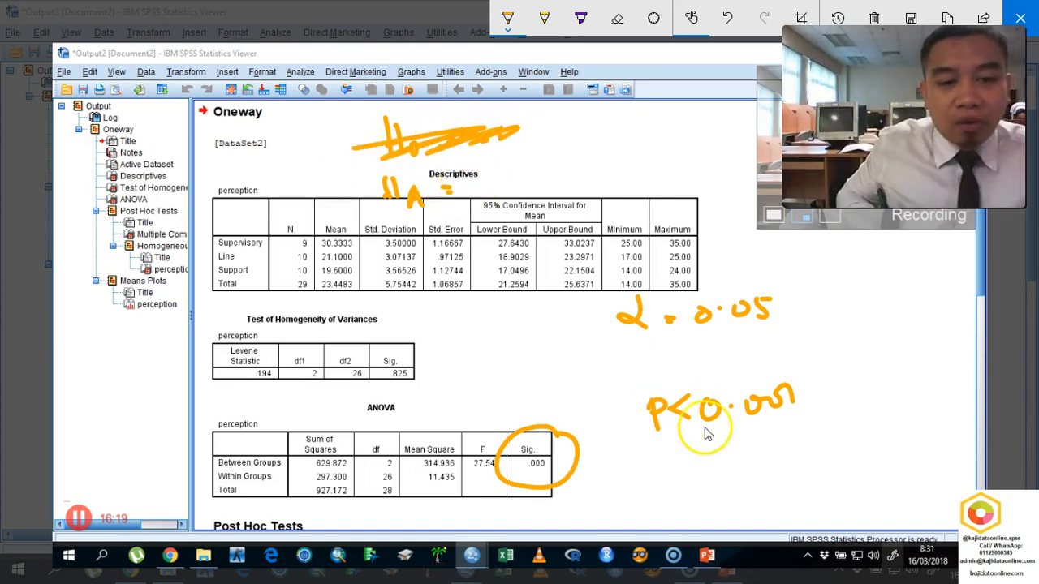
{"action": "left_click_drag", "start_coordinate": [633, 471], "coordinate": [729, 457]}
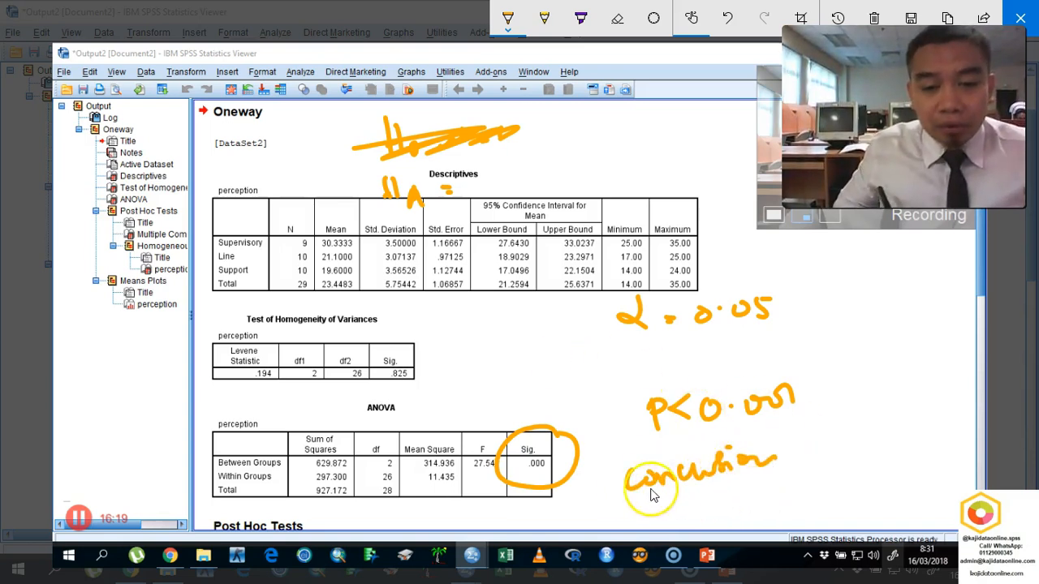
- Clear the ink and handwrite the conclusion that perception toward management differs significantly between the worker groups at significance 0.05
{"action": "left_click", "coordinate": [874, 18]}
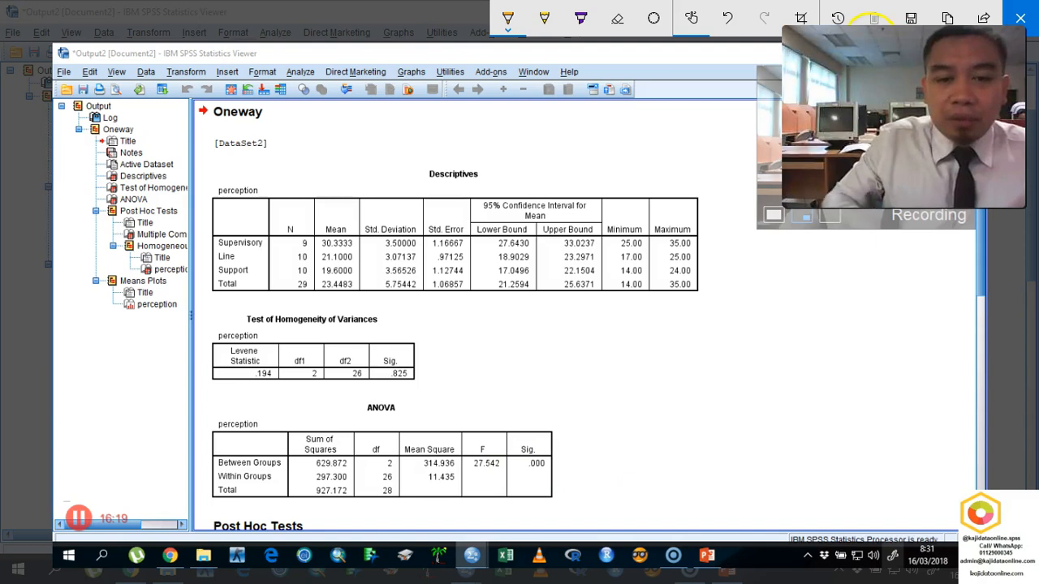
{"action": "mouse_move", "coordinate": [514, 331]}
{"action": "left_mouse_down"}
{"action": "mouse_move", "coordinate": [523, 343]}
{"action": "mouse_move", "coordinate": [643, 332]}
{"action": "left_mouse_up"}
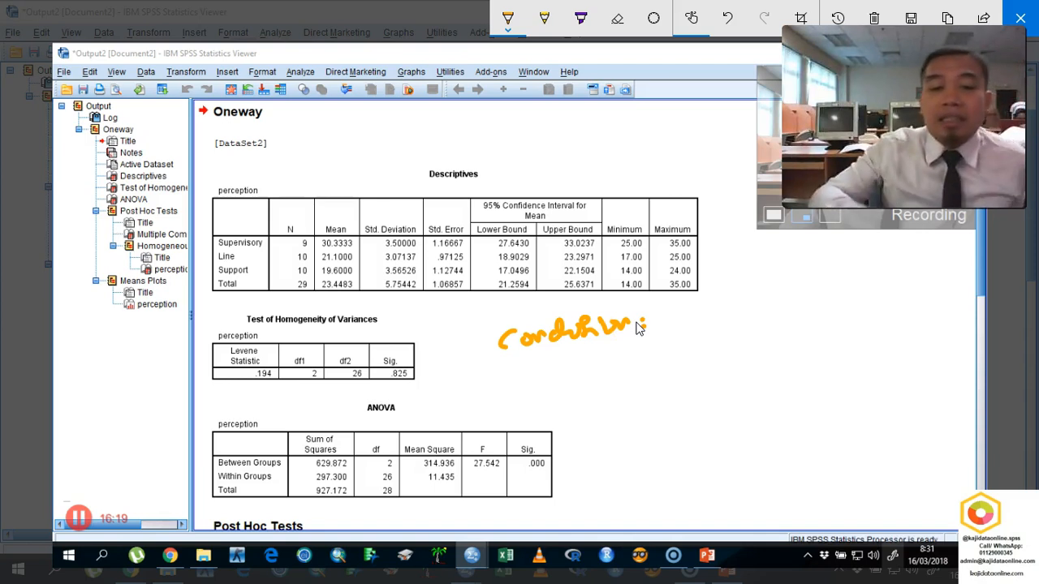
{"action": "mouse_move", "coordinate": [684, 304]}
{"action": "left_mouse_down"}
{"action": "mouse_move", "coordinate": [773, 299]}
{"action": "mouse_move", "coordinate": [860, 274]}
{"action": "left_mouse_up"}
{"action": "mouse_move", "coordinate": [647, 345]}
{"action": "left_mouse_down"}
{"action": "mouse_move", "coordinate": [647, 359]}
{"action": "mouse_move", "coordinate": [656, 348]}
{"action": "mouse_move", "coordinate": [723, 345]}
{"action": "mouse_move", "coordinate": [823, 317]}
{"action": "mouse_move", "coordinate": [856, 321]}
{"action": "mouse_move", "coordinate": [872, 304]}
{"action": "mouse_move", "coordinate": [895, 300]}
{"action": "left_mouse_up"}
{"action": "mouse_move", "coordinate": [630, 401]}
{"action": "left_mouse_down"}
{"action": "mouse_move", "coordinate": [658, 408]}
{"action": "mouse_move", "coordinate": [719, 394]}
{"action": "mouse_move", "coordinate": [750, 371]}
{"action": "mouse_move", "coordinate": [870, 355]}
{"action": "mouse_move", "coordinate": [954, 325]}
{"action": "mouse_move", "coordinate": [956, 299]}
{"action": "left_mouse_up"}
{"action": "mouse_move", "coordinate": [676, 420]}
{"action": "left_mouse_down"}
{"action": "mouse_move", "coordinate": [687, 441]}
{"action": "mouse_move", "coordinate": [707, 422]}
{"action": "mouse_move", "coordinate": [779, 414]}
{"action": "left_mouse_up"}
{"action": "left_click_drag", "start_coordinate": [829, 400], "coordinate": [867, 396]}
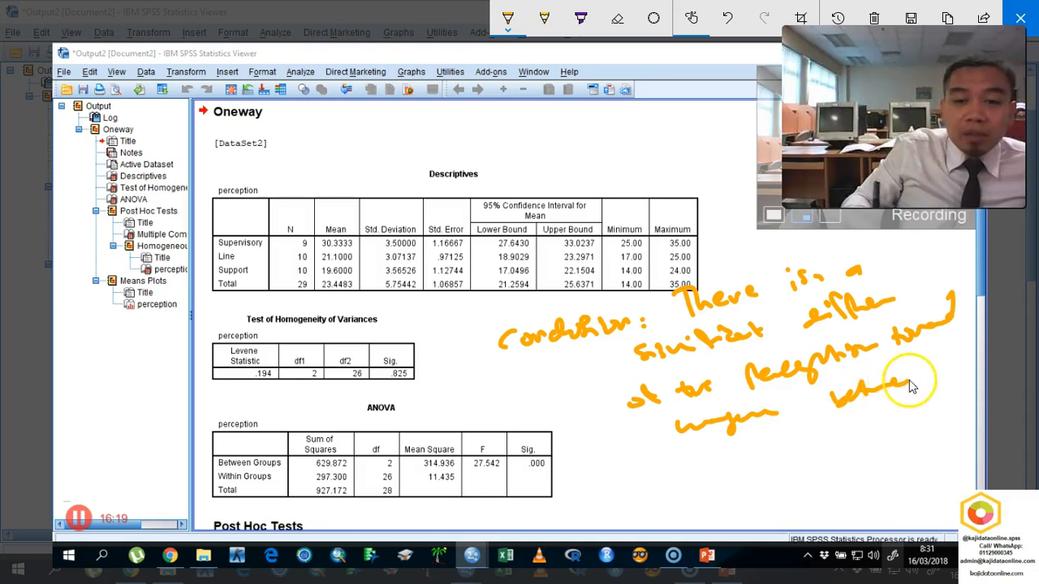
{"action": "mouse_move", "coordinate": [672, 464]}
{"action": "left_mouse_down"}
{"action": "mouse_move", "coordinate": [685, 473]}
{"action": "mouse_move", "coordinate": [805, 431]}
{"action": "mouse_move", "coordinate": [881, 419]}
{"action": "left_mouse_up"}
{"action": "left_click_drag", "start_coordinate": [931, 397], "coordinate": [936, 393]}
{"action": "mouse_move", "coordinate": [710, 490]}
{"action": "left_mouse_down"}
{"action": "mouse_move", "coordinate": [766, 465]}
{"action": "mouse_move", "coordinate": [824, 469]}
{"action": "mouse_move", "coordinate": [904, 449]}
{"action": "left_mouse_up"}
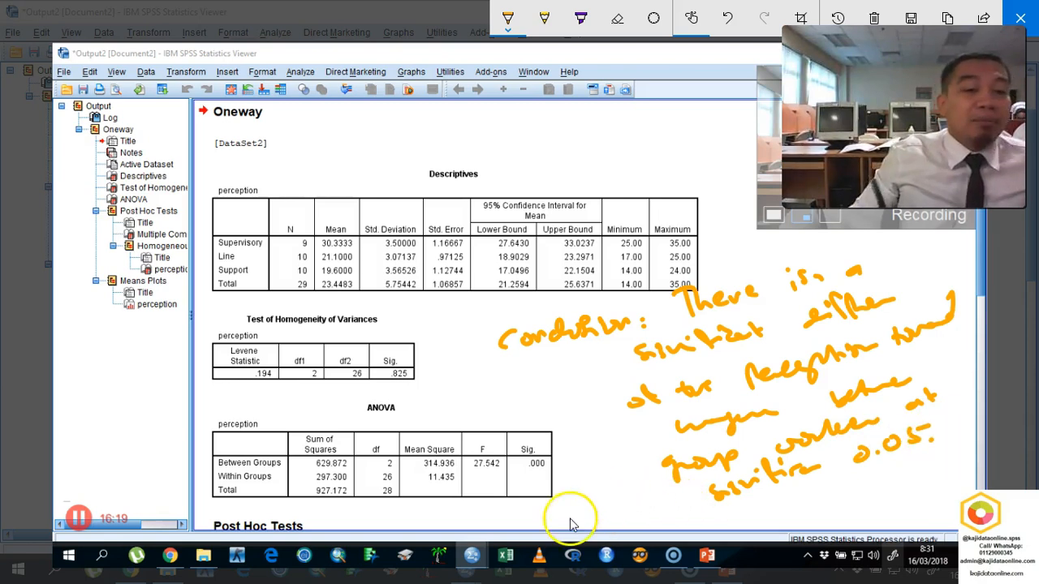
- Add and circle a handwritten note of the mean 30.33 and SD, mark the Line row in Descriptives, and clear and close the sketch
{"action": "mouse_move", "coordinate": [690, 524]}
{"action": "left_mouse_down"}
{"action": "mouse_move", "coordinate": [722, 527]}
{"action": "mouse_move", "coordinate": [839, 495]}
{"action": "mouse_move", "coordinate": [832, 501]}
{"action": "mouse_move", "coordinate": [872, 480]}
{"action": "mouse_move", "coordinate": [956, 481]}
{"action": "left_mouse_up"}
{"action": "mouse_move", "coordinate": [799, 528]}
{"action": "left_mouse_down"}
{"action": "mouse_move", "coordinate": [905, 516]}
{"action": "mouse_move", "coordinate": [820, 443]}
{"action": "mouse_move", "coordinate": [913, 482]}
{"action": "left_mouse_up"}
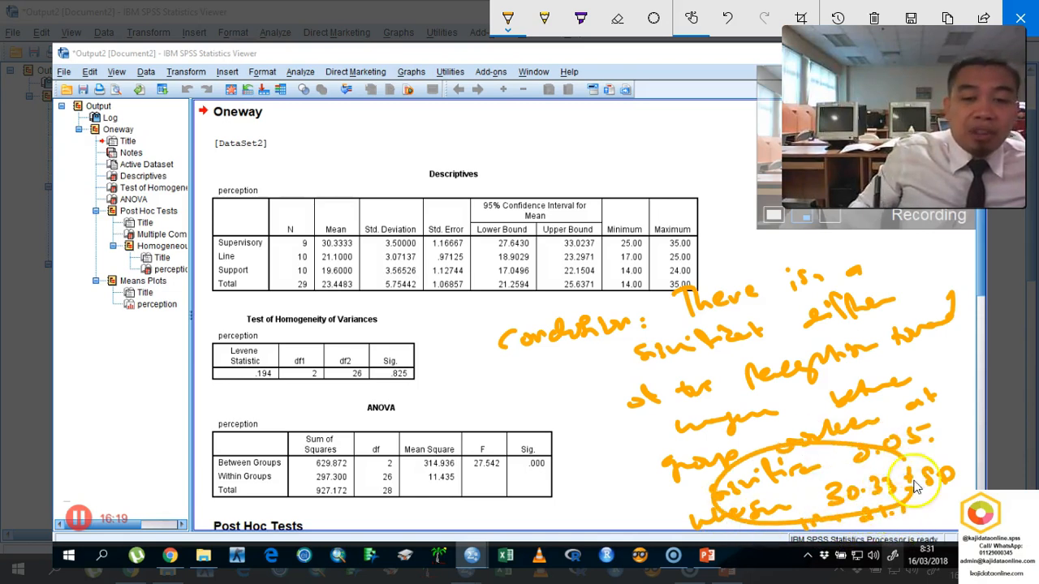
{"action": "left_click_drag", "start_coordinate": [246, 253], "coordinate": [262, 258]}
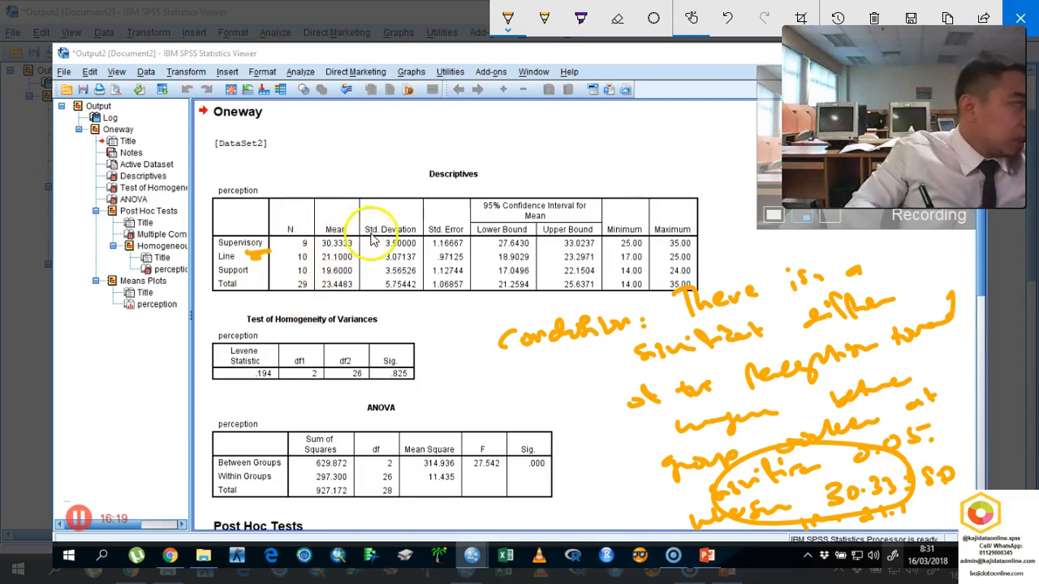
{"action": "left_click", "coordinate": [874, 18]}
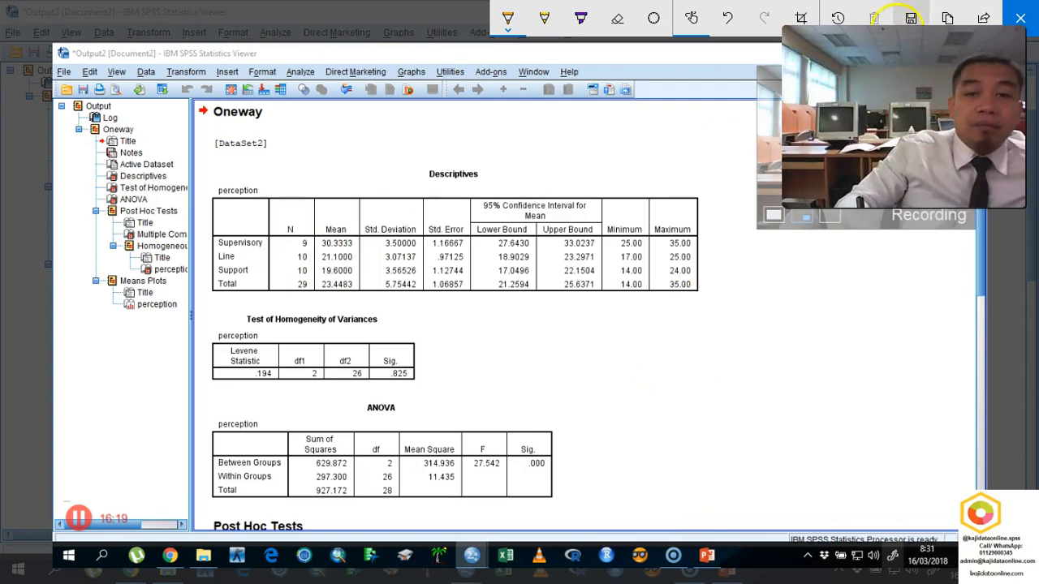
{"action": "left_click", "coordinate": [1021, 23]}
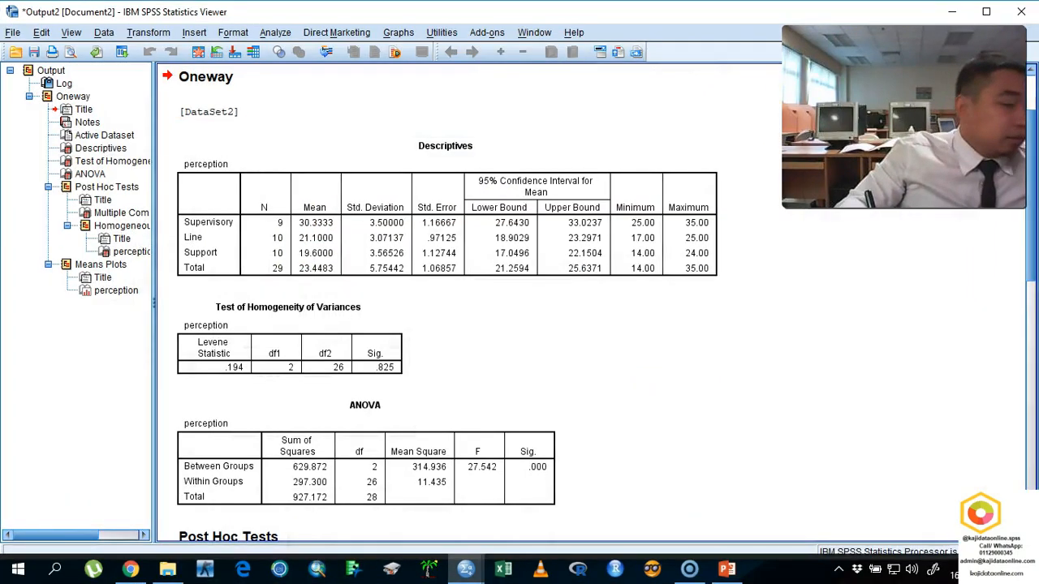
- Start a screen sketch of the Multiple Comparisons table and mark the Supervisory and Line comparisons with their Sig. values
{"action": "scroll", "coordinate": [1024, 243], "scroll_direction": "down", "scroll_amount": 5}
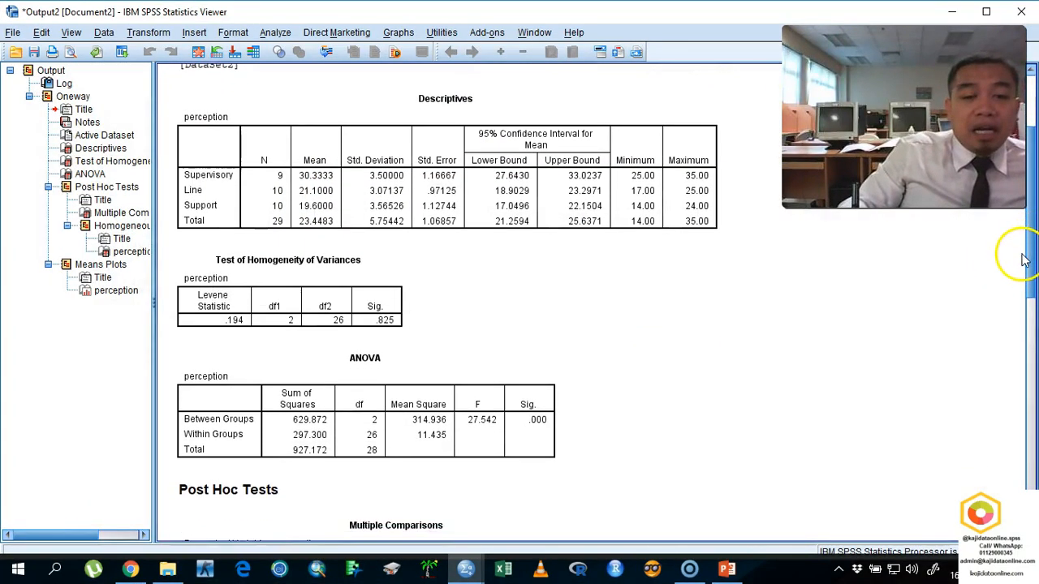
{"action": "scroll", "coordinate": [1008, 339], "scroll_direction": "down", "scroll_amount": 1}
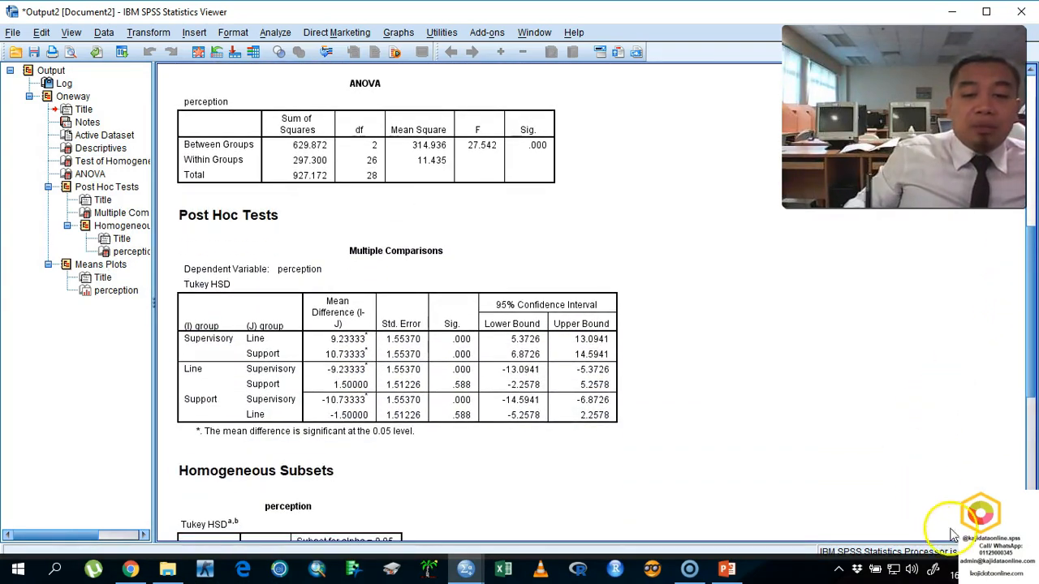
{"action": "left_click", "coordinate": [934, 571]}
{"action": "left_click", "coordinate": [948, 293]}
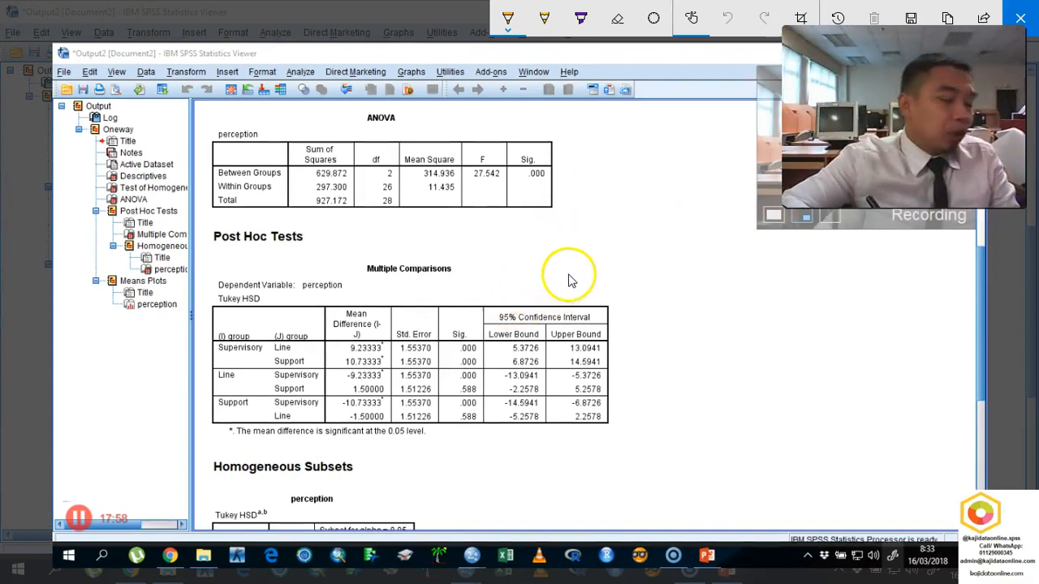
{"action": "mouse_move", "coordinate": [258, 330]}
{"action": "left_mouse_down"}
{"action": "mouse_move", "coordinate": [220, 334]}
{"action": "mouse_move", "coordinate": [247, 364]}
{"action": "mouse_move", "coordinate": [250, 343]}
{"action": "left_mouse_up"}
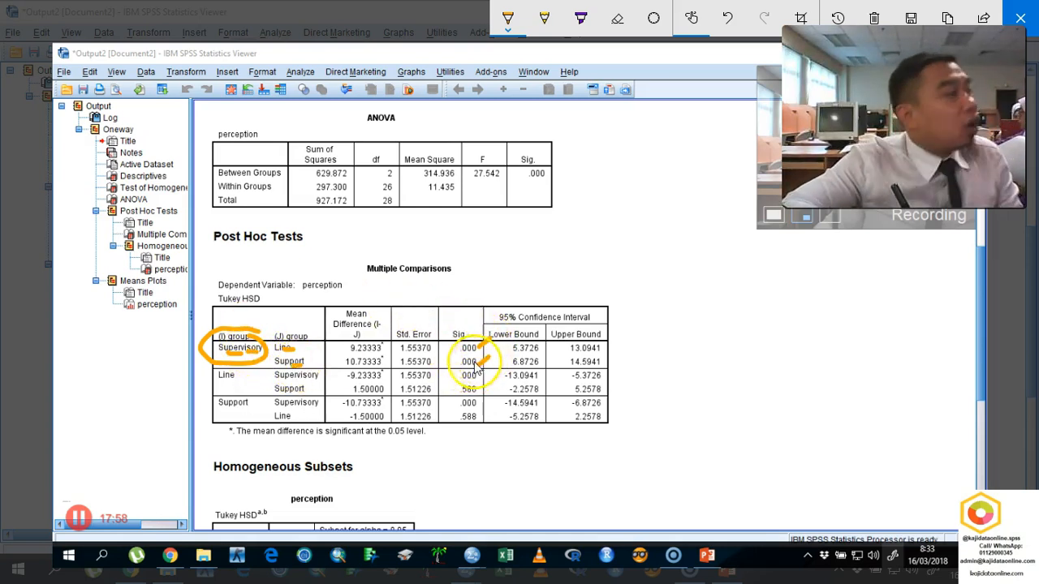
{"action": "left_click_drag", "start_coordinate": [219, 382], "coordinate": [235, 380]}
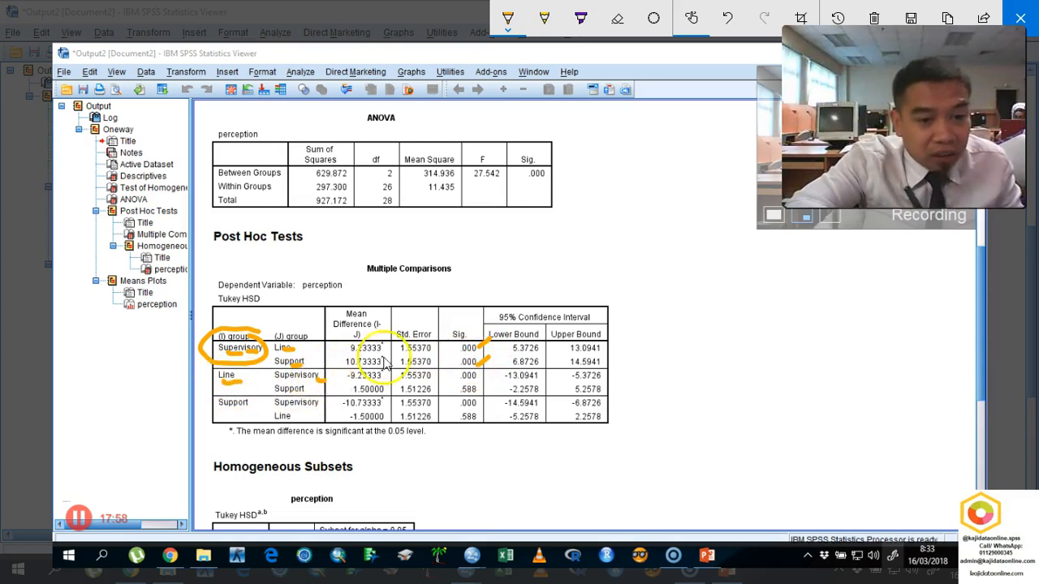
{"action": "left_click_drag", "start_coordinate": [491, 369], "coordinate": [480, 375]}
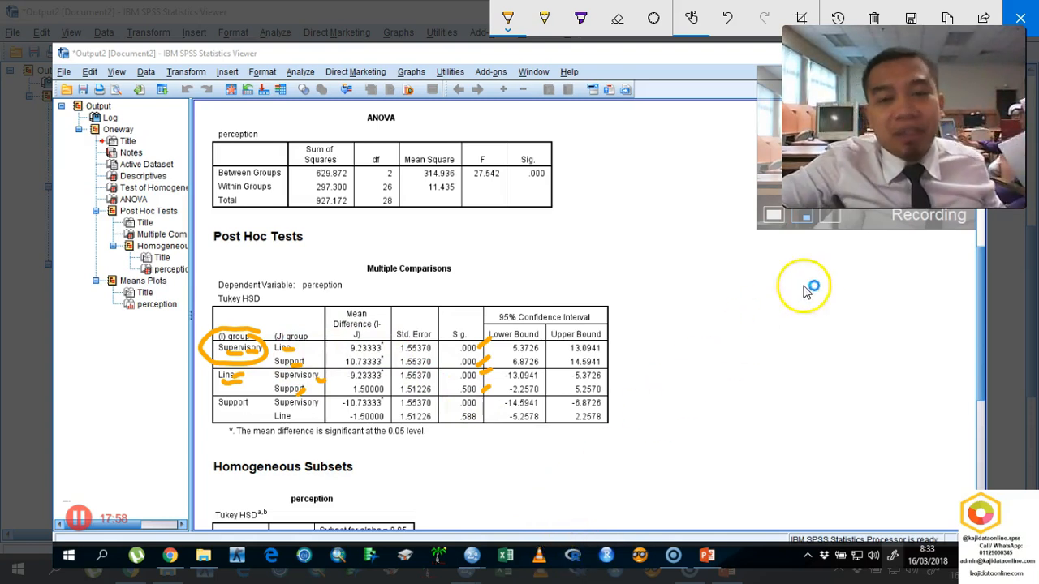
- Clear and close the sketch, and examine the Means Plots chart of mean perception by group
{"action": "left_click", "coordinate": [875, 18]}
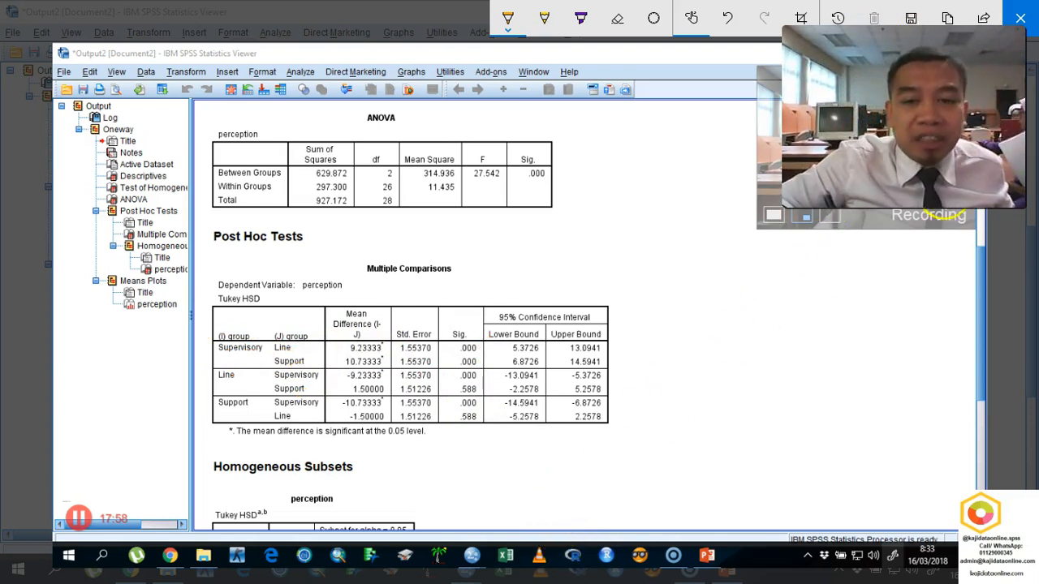
{"action": "left_click", "coordinate": [1020, 18]}
{"action": "left_click_drag", "start_coordinate": [1033, 233], "coordinate": [1009, 453]}
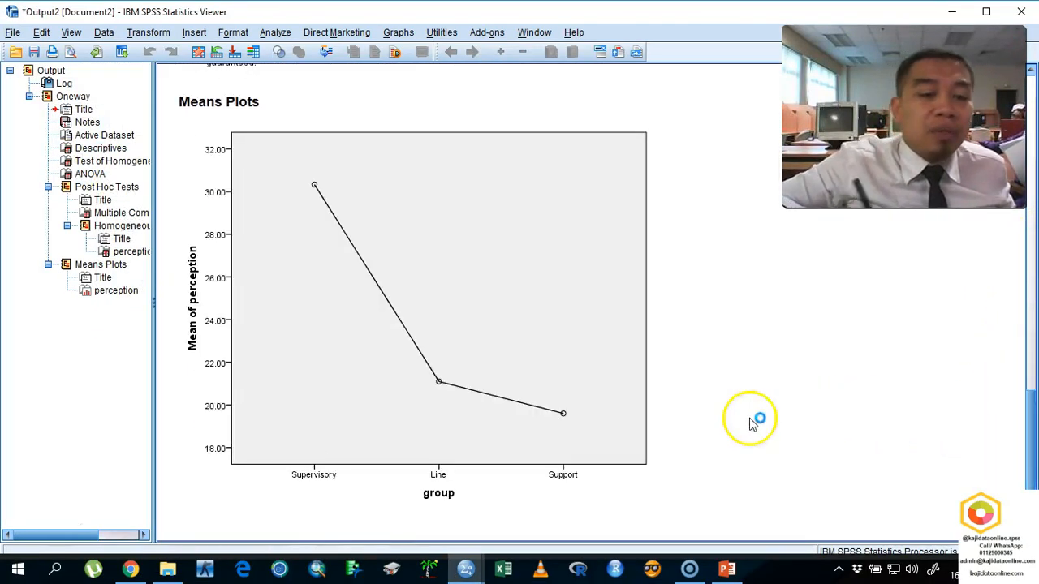
- Start a screen sketch of the Means Plots chart, circle the Supervisory point and draw arrows from it toward Line and Support
{"action": "left_click", "coordinate": [932, 568]}
{"action": "left_click", "coordinate": [912, 283]}
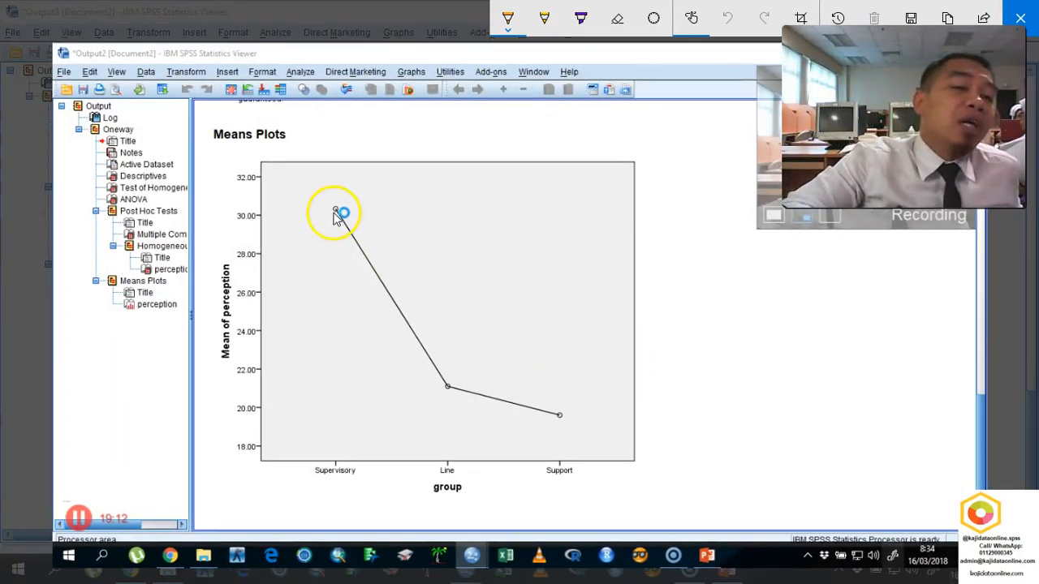
{"action": "mouse_move", "coordinate": [340, 195]}
{"action": "left_mouse_down"}
{"action": "mouse_move", "coordinate": [333, 252]}
{"action": "mouse_move", "coordinate": [332, 186]}
{"action": "mouse_move", "coordinate": [364, 186]}
{"action": "mouse_move", "coordinate": [467, 336]}
{"action": "left_mouse_up"}
{"action": "left_click_drag", "start_coordinate": [423, 197], "coordinate": [531, 373]}
{"action": "left_click_drag", "start_coordinate": [500, 345], "coordinate": [507, 355]}
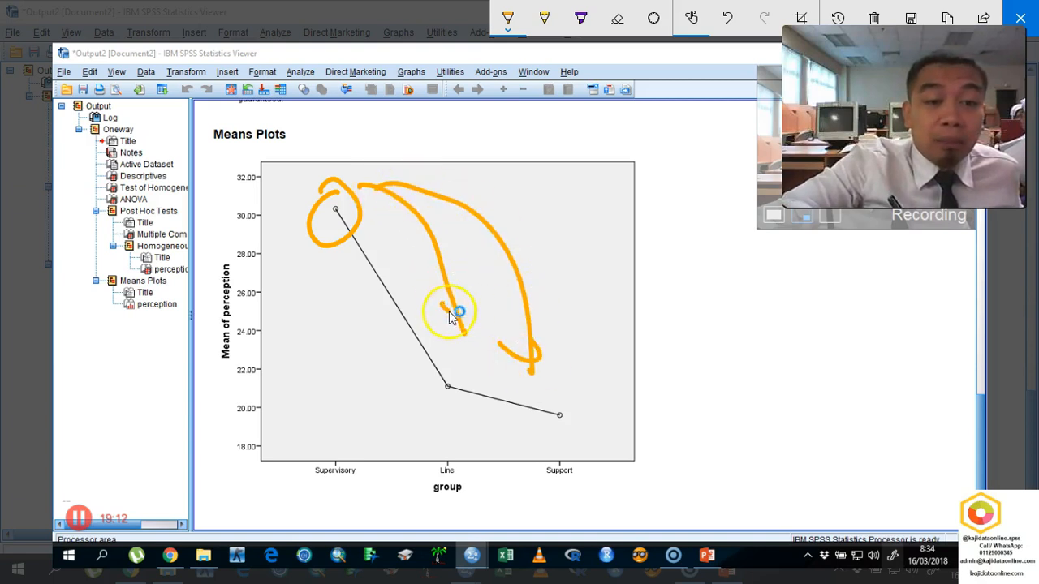
{"action": "left_click_drag", "start_coordinate": [452, 317], "coordinate": [481, 305]}
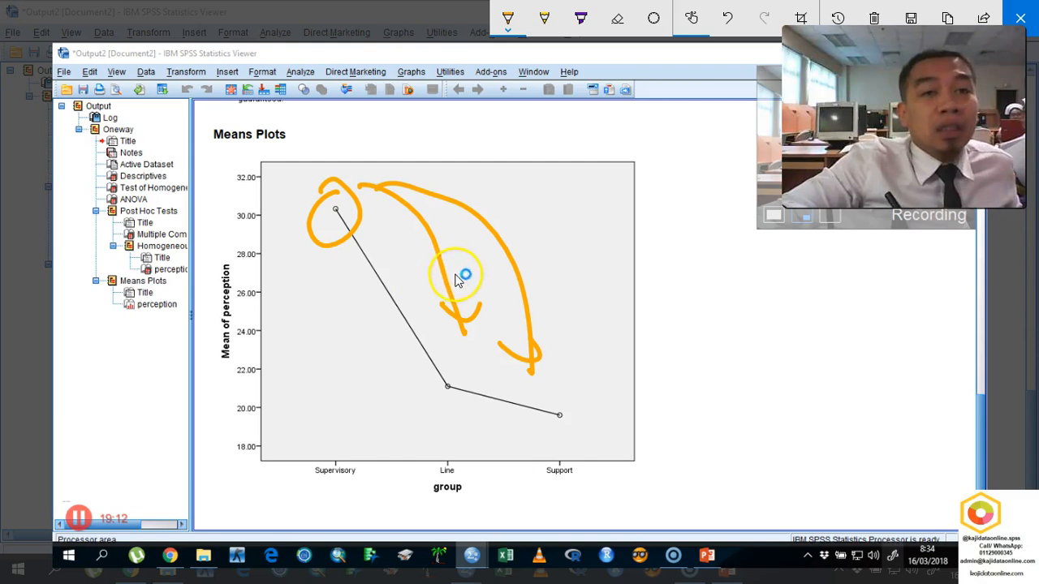
- Circle the Line and Support points on the means plot, and clear and close the sketch
{"action": "mouse_move", "coordinate": [453, 360]}
{"action": "left_mouse_down"}
{"action": "mouse_move", "coordinate": [429, 382]}
{"action": "mouse_move", "coordinate": [445, 375]}
{"action": "left_mouse_up"}
{"action": "mouse_move", "coordinate": [568, 381]}
{"action": "left_mouse_down"}
{"action": "mouse_move", "coordinate": [531, 417]}
{"action": "mouse_move", "coordinate": [578, 380]}
{"action": "left_mouse_up"}
{"action": "mouse_move", "coordinate": [461, 399]}
{"action": "left_mouse_down"}
{"action": "mouse_move", "coordinate": [445, 365]}
{"action": "mouse_move", "coordinate": [482, 365]}
{"action": "mouse_move", "coordinate": [494, 412]}
{"action": "mouse_move", "coordinate": [557, 394]}
{"action": "mouse_move", "coordinate": [591, 400]}
{"action": "left_mouse_up"}
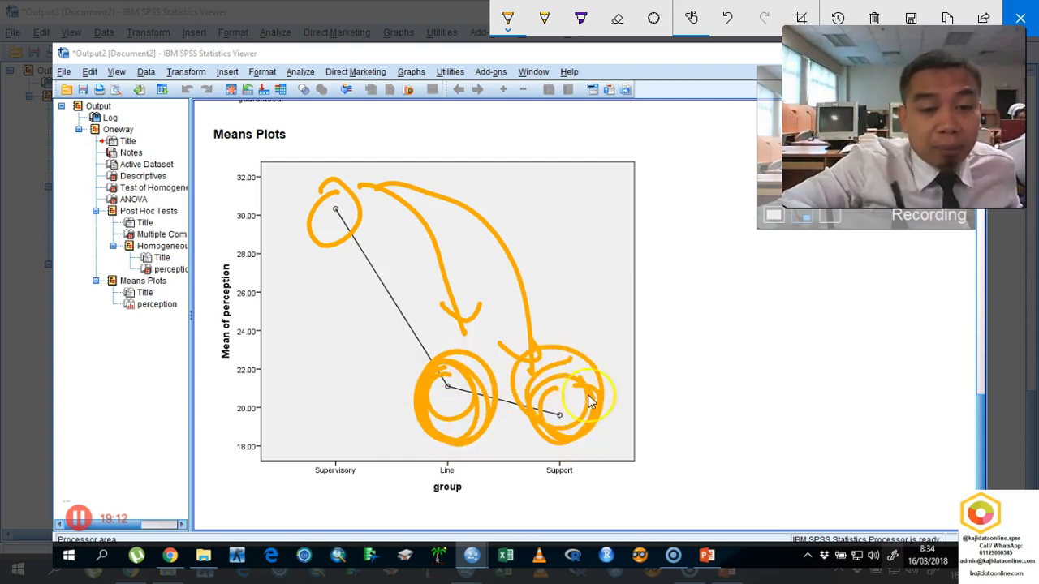
{"action": "left_click", "coordinate": [874, 18]}
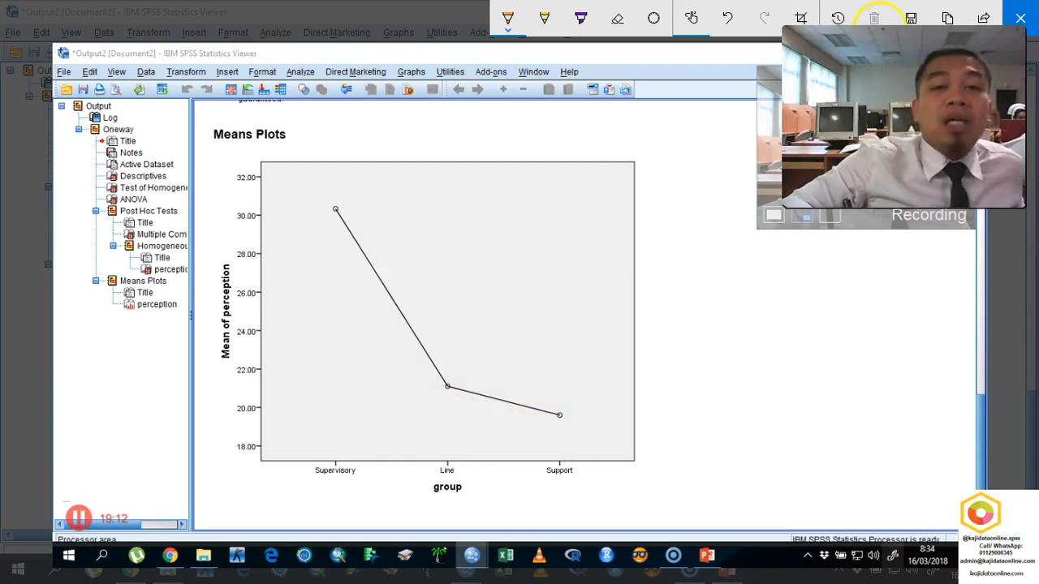
{"action": "left_click", "coordinate": [1023, 19]}
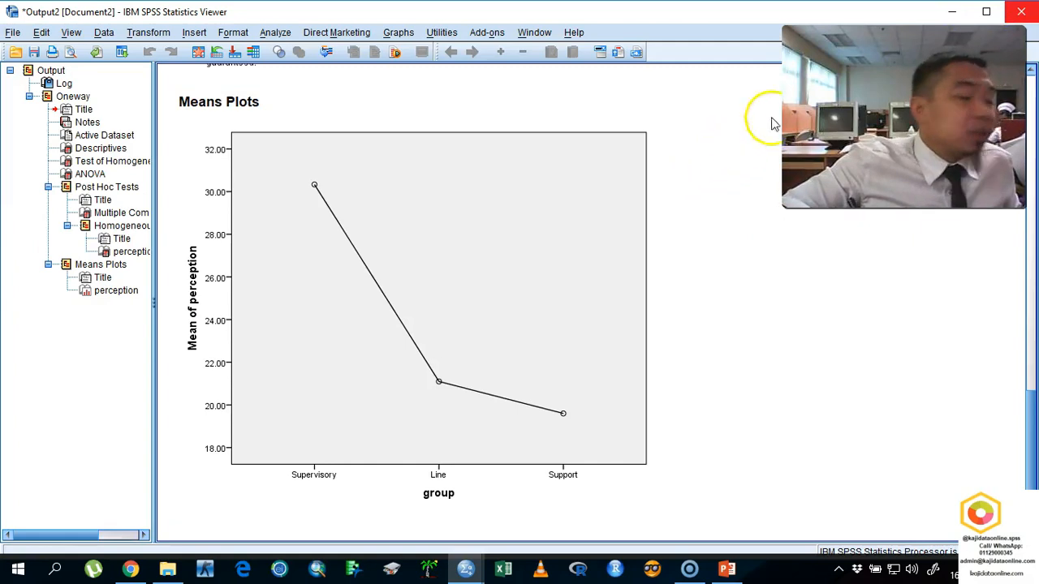
- Close the ANOVA output without saving it and maximize the Untitled2 data editor
{"action": "left_click", "coordinate": [1018, 11]}
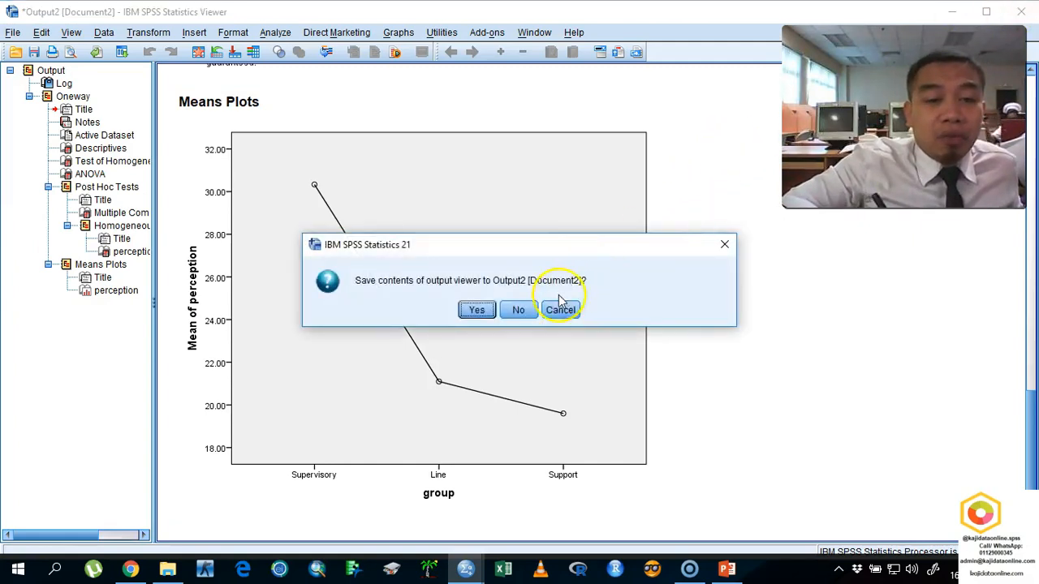
{"action": "left_click", "coordinate": [519, 308]}
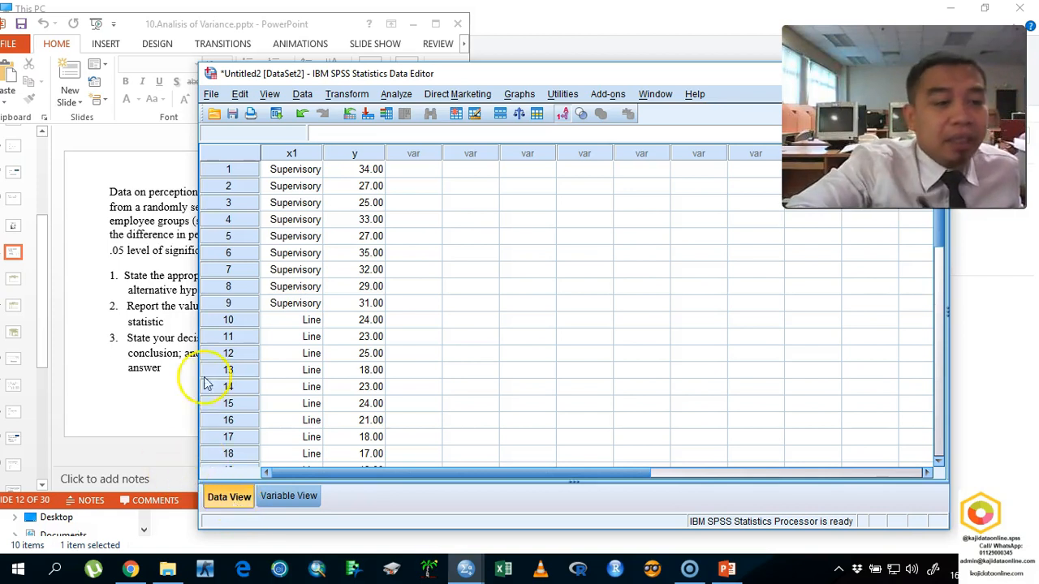
{"action": "double_click", "coordinate": [429, 73]}
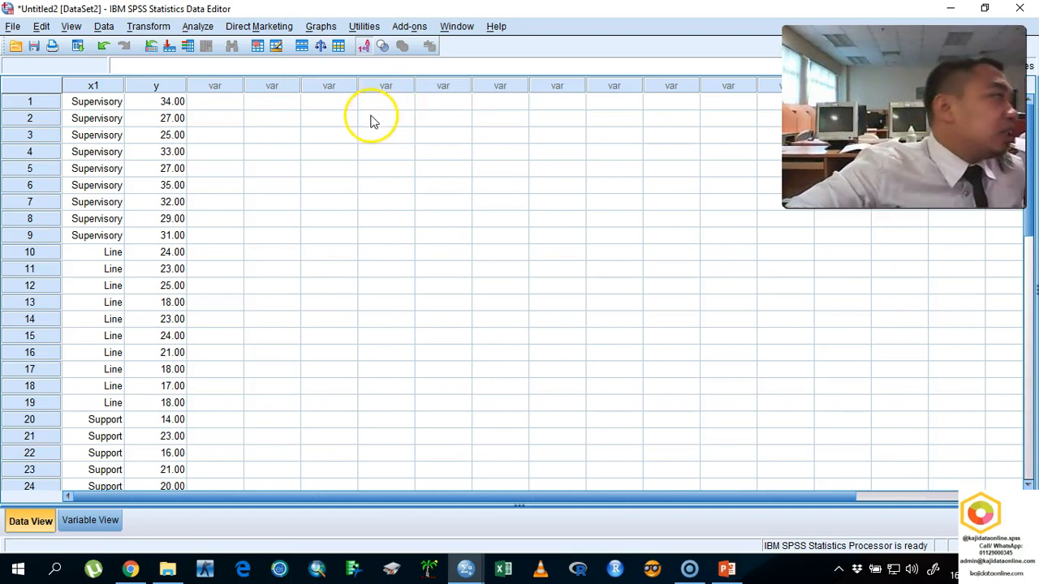
{"action": "left_click", "coordinate": [200, 28]}
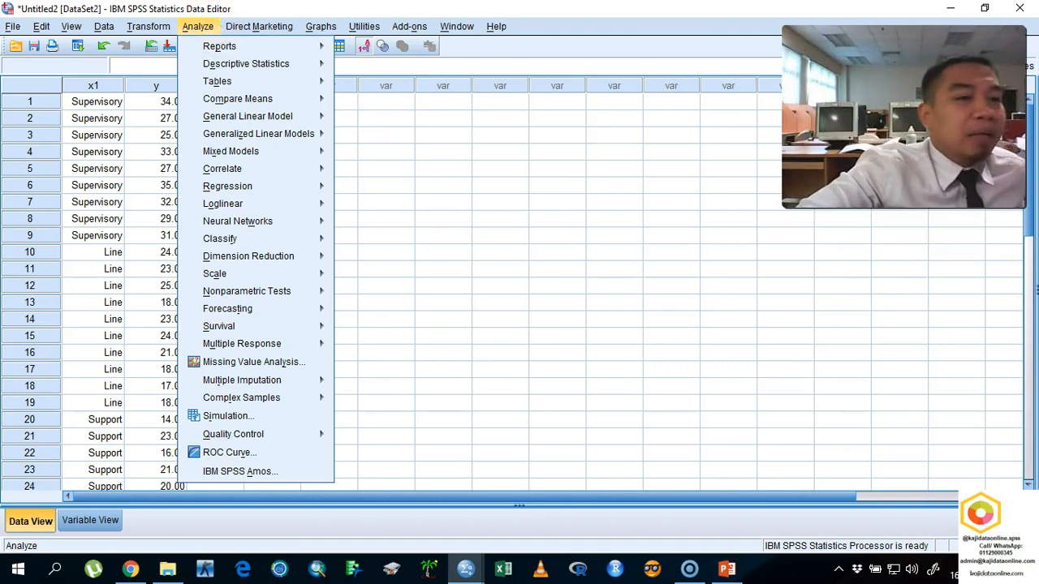
{"action": "left_click", "coordinate": [235, 14]}
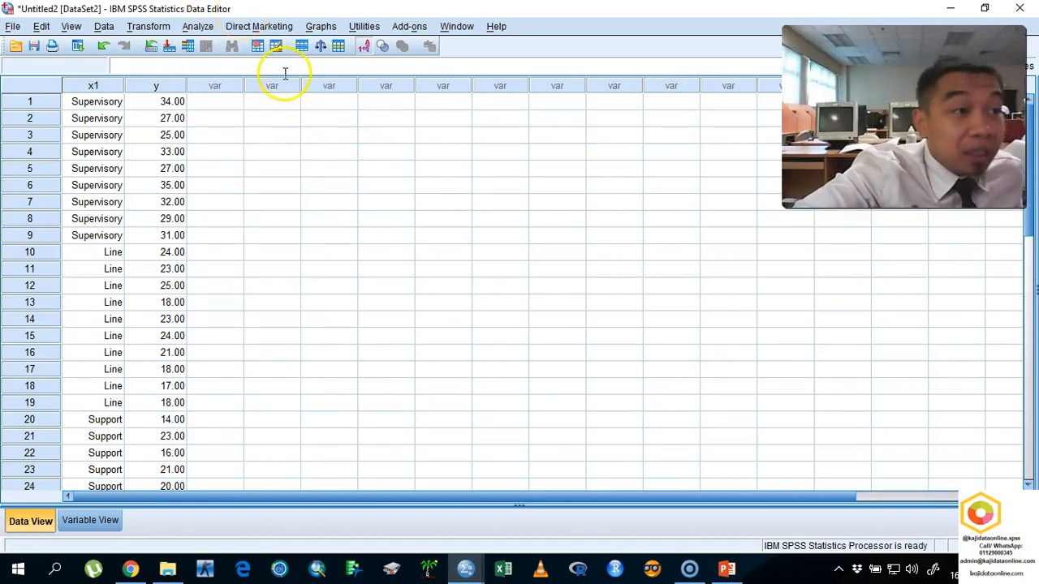
{"action": "left_click", "coordinate": [207, 29]}
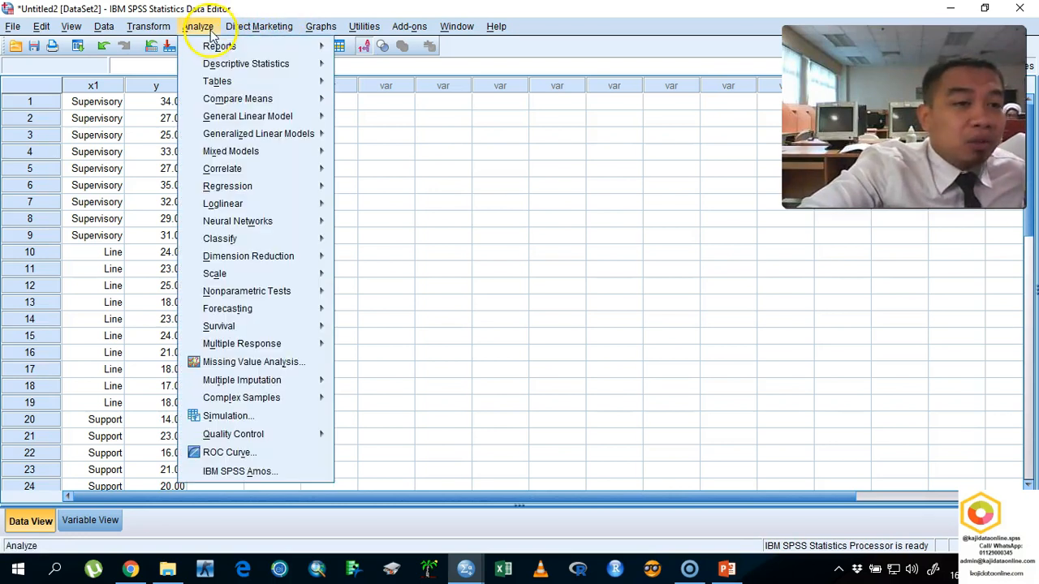
{"action": "mouse_move", "coordinate": [307, 297]}
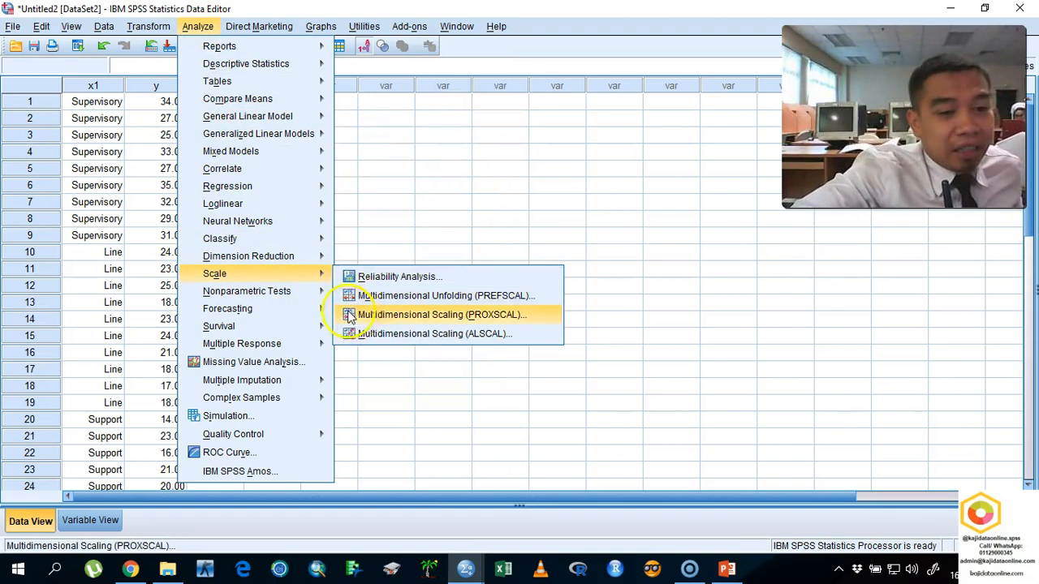
{"action": "mouse_move", "coordinate": [469, 350]}
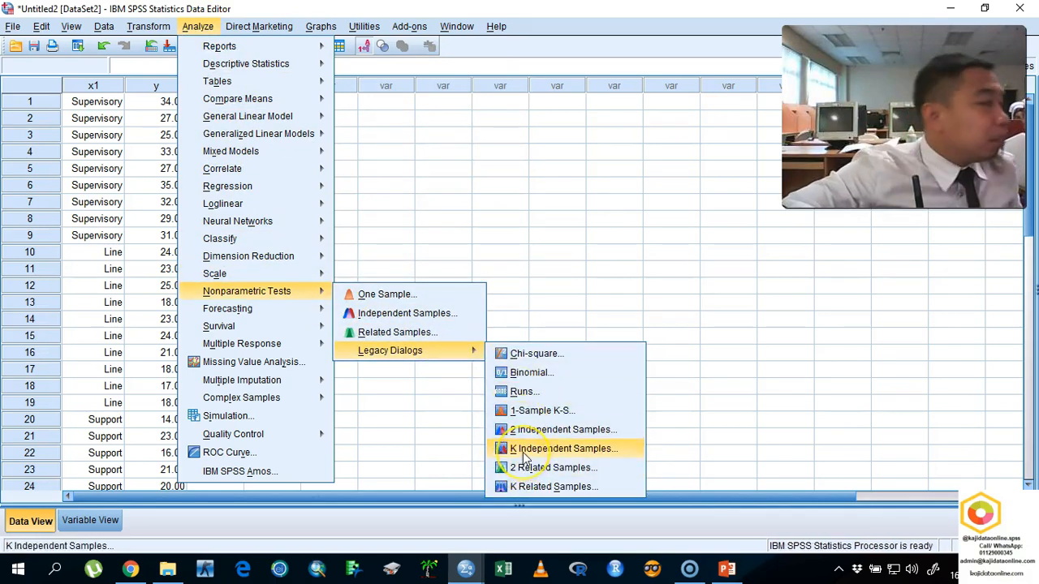
{"action": "left_click", "coordinate": [523, 452]}
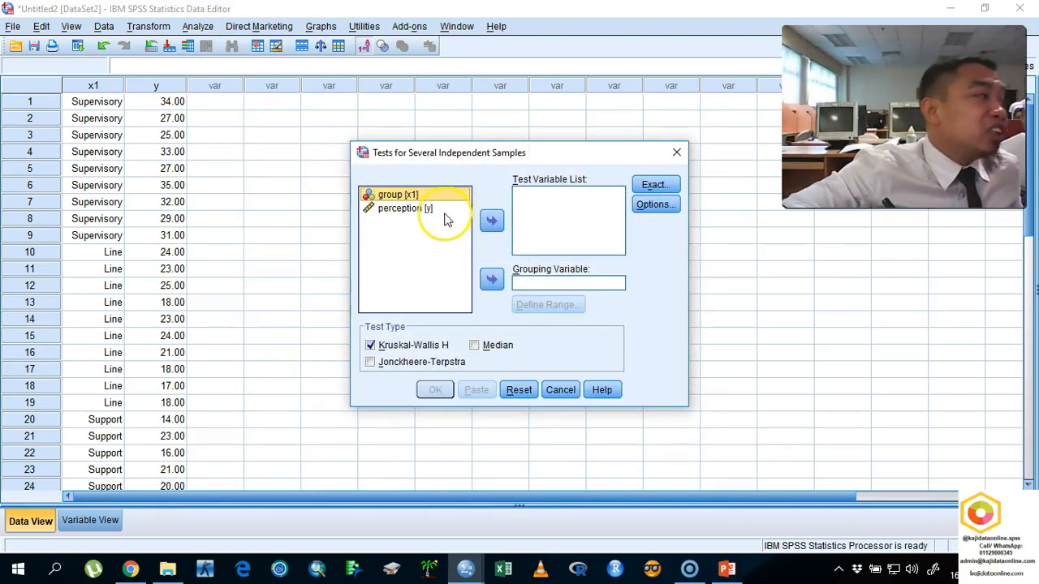
{"action": "left_click", "coordinate": [560, 393]}
{"action": "left_click_drag", "start_coordinate": [223, 53], "coordinate": [357, 20]}
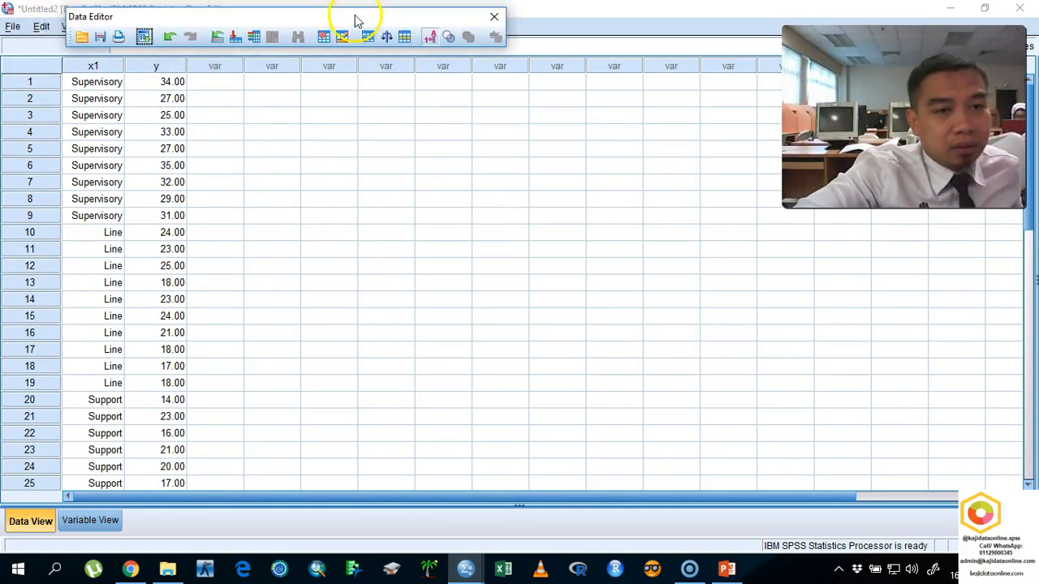
{"action": "left_click", "coordinate": [493, 16]}
- Set up a legacy K Independent Samples nonparametric test with perception as the test variable and group as the grouping variable
{"action": "left_click", "coordinate": [203, 27]}
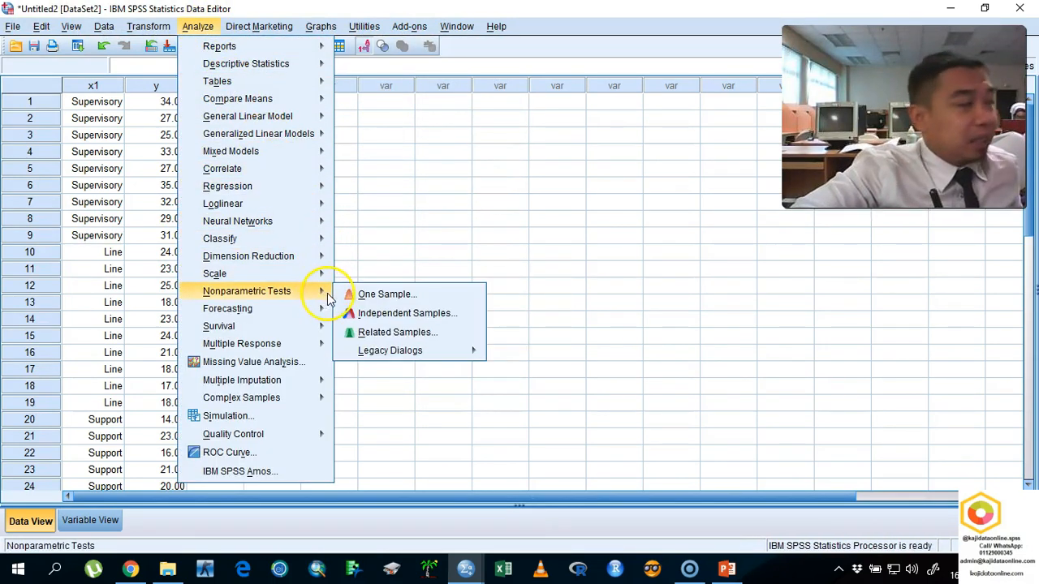
{"action": "mouse_move", "coordinate": [378, 351]}
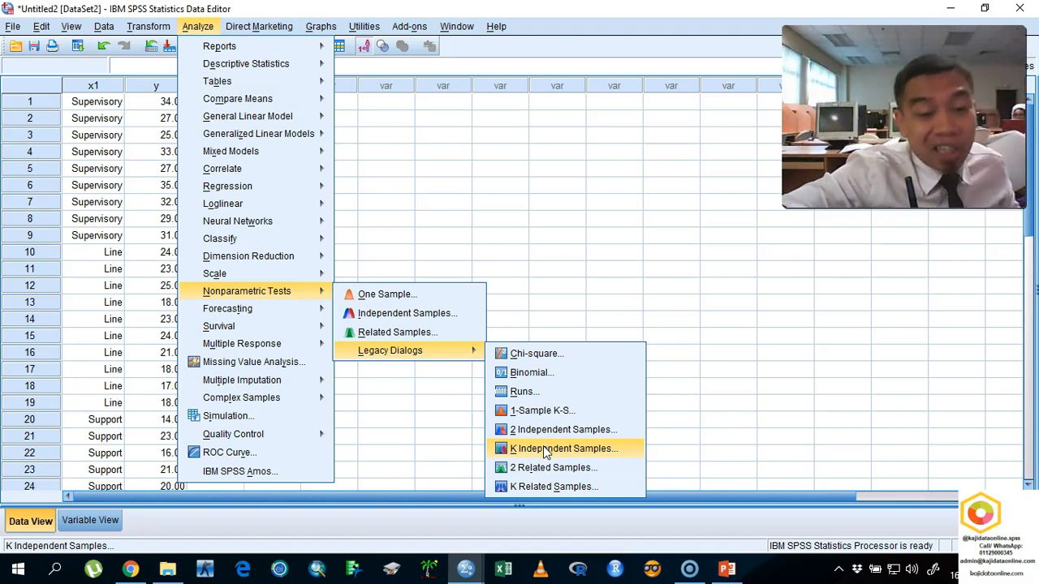
{"action": "left_click", "coordinate": [545, 451]}
{"action": "left_click", "coordinate": [410, 210]}
{"action": "left_click_drag", "start_coordinate": [414, 224], "coordinate": [526, 212]}
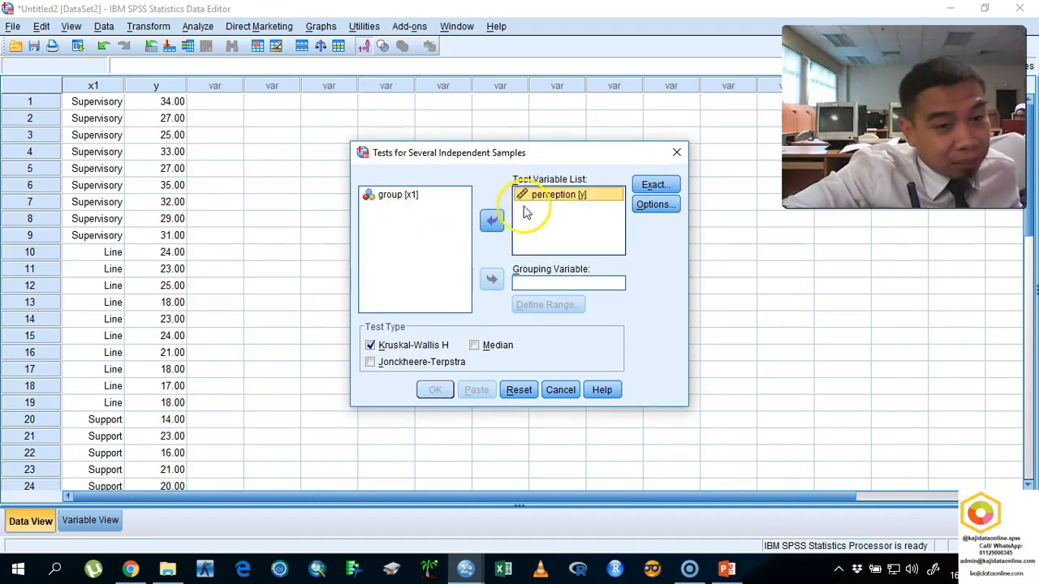
{"action": "left_click", "coordinate": [394, 199]}
{"action": "left_click_drag", "start_coordinate": [392, 199], "coordinate": [526, 284]}
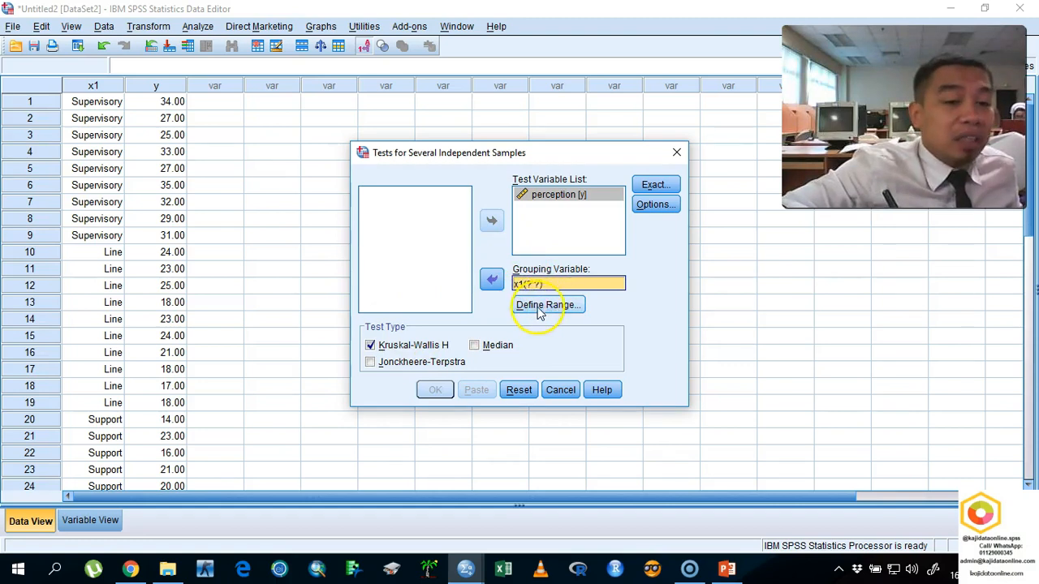
- Define the grouping variable's range as minimum 1 and maximum 3, and run the Kruskal-Wallis H test
{"action": "left_click", "coordinate": [540, 313]}
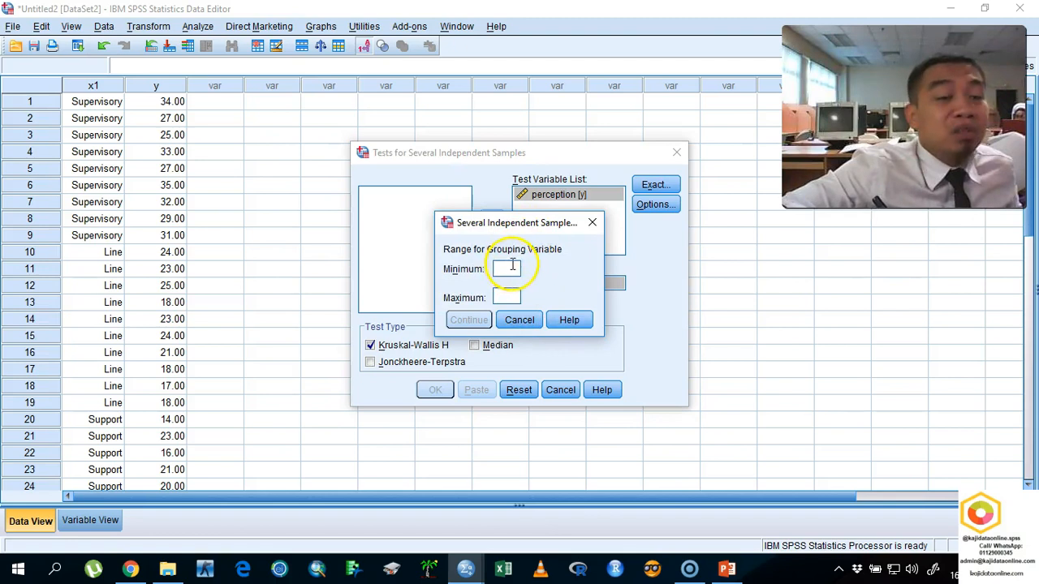
{"action": "type", "text": "1"}
{"action": "key", "text": "Tab"}
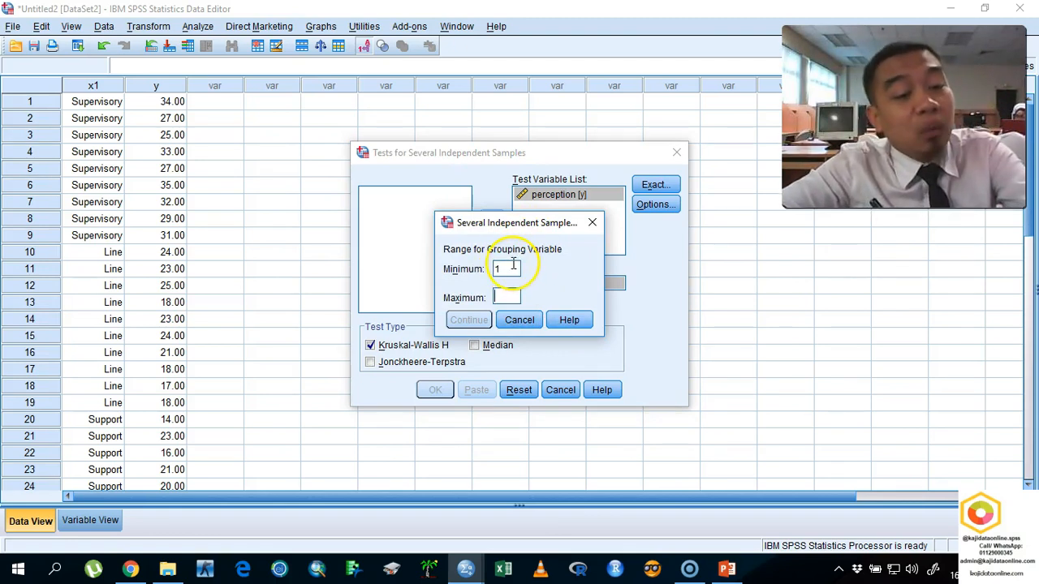
{"action": "type", "text": "3"}
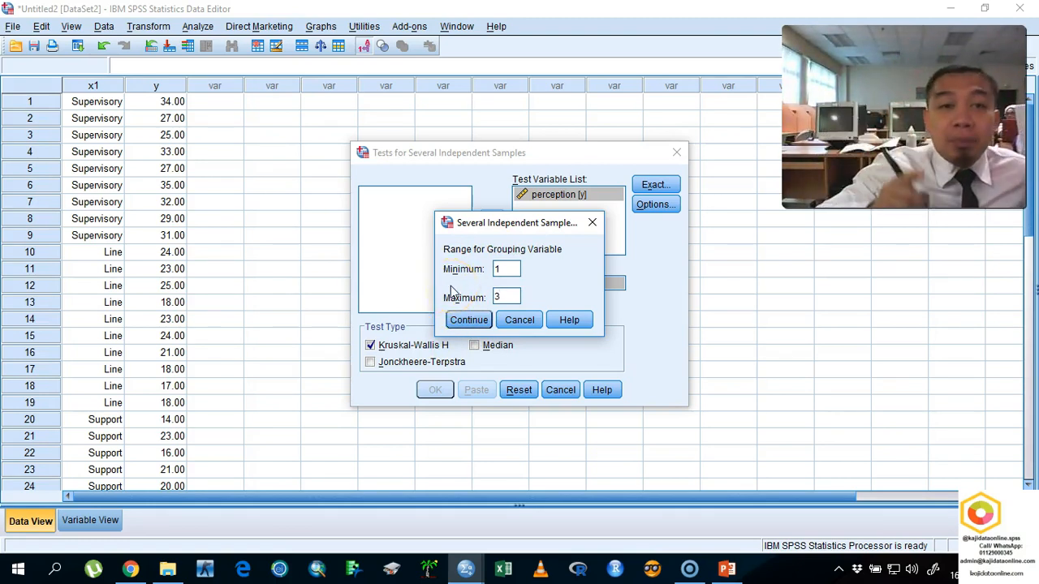
{"action": "left_click", "coordinate": [471, 319]}
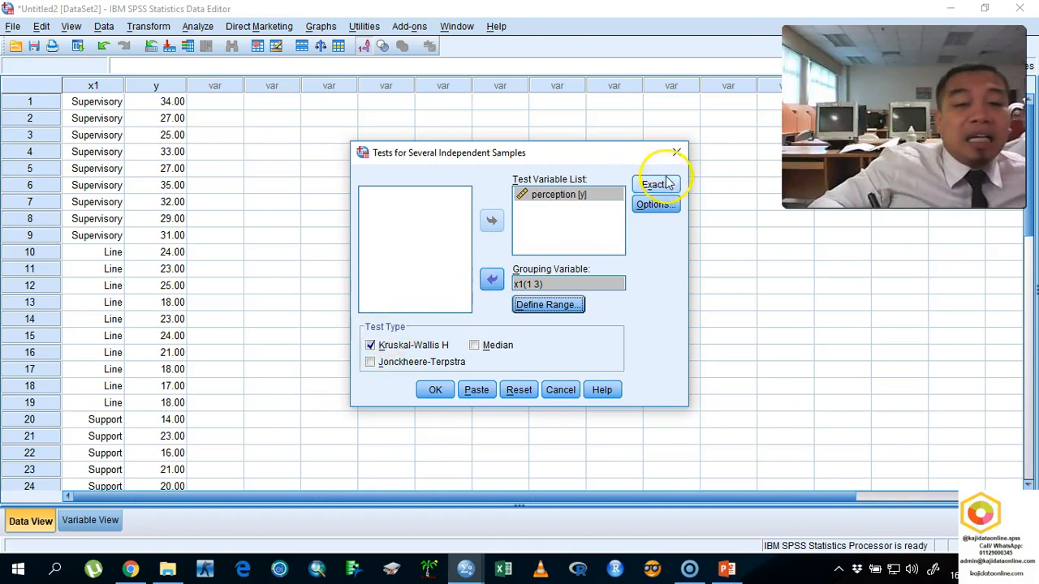
{"action": "left_click", "coordinate": [432, 393]}
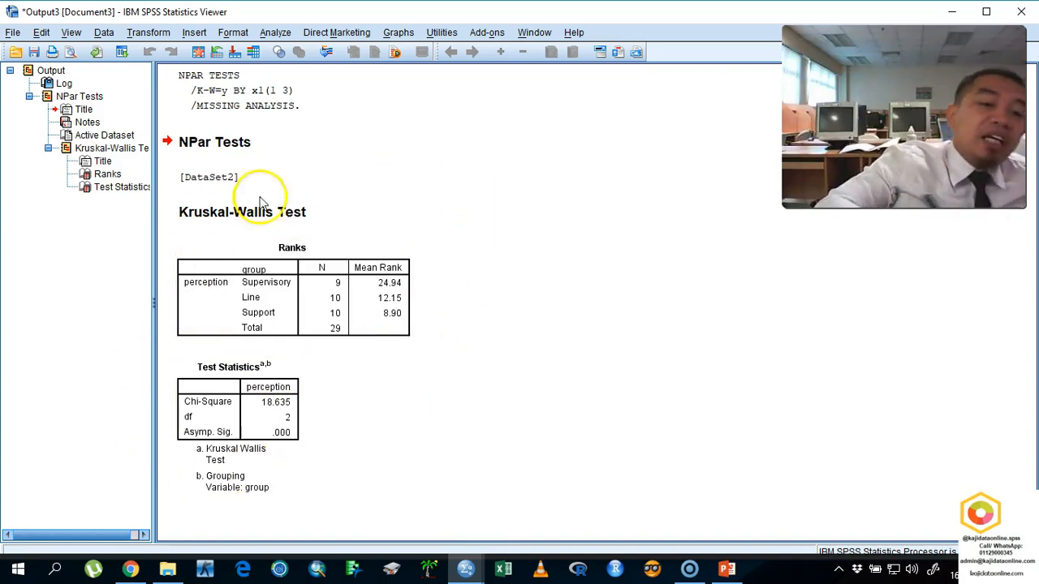
- Start a screen sketch of the Kruskal-Wallis output and circle the perception heading and the Asymp. Sig. value in Test Statistics
{"action": "left_click", "coordinate": [296, 337]}
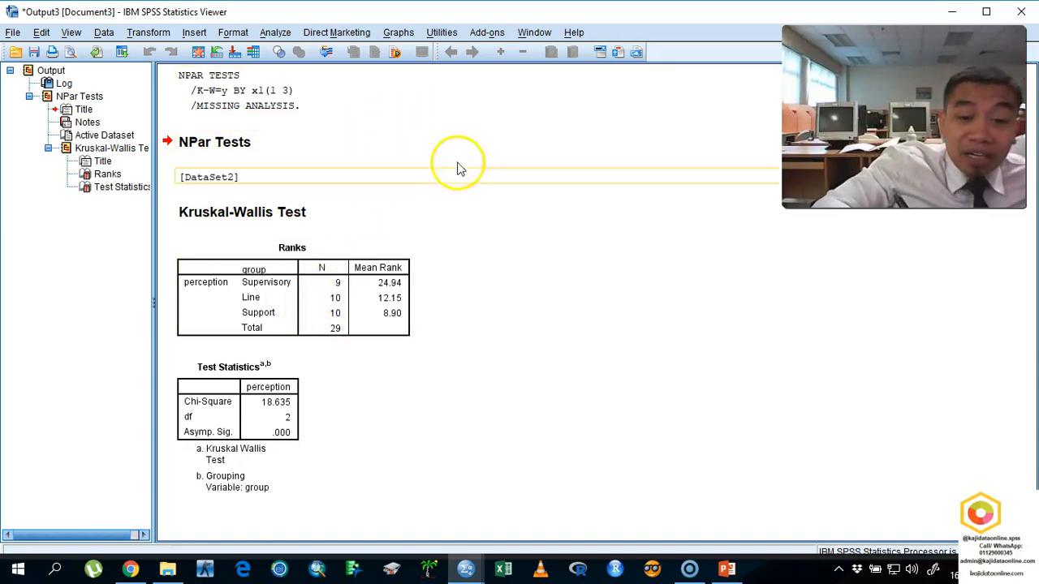
{"action": "left_click", "coordinate": [934, 569]}
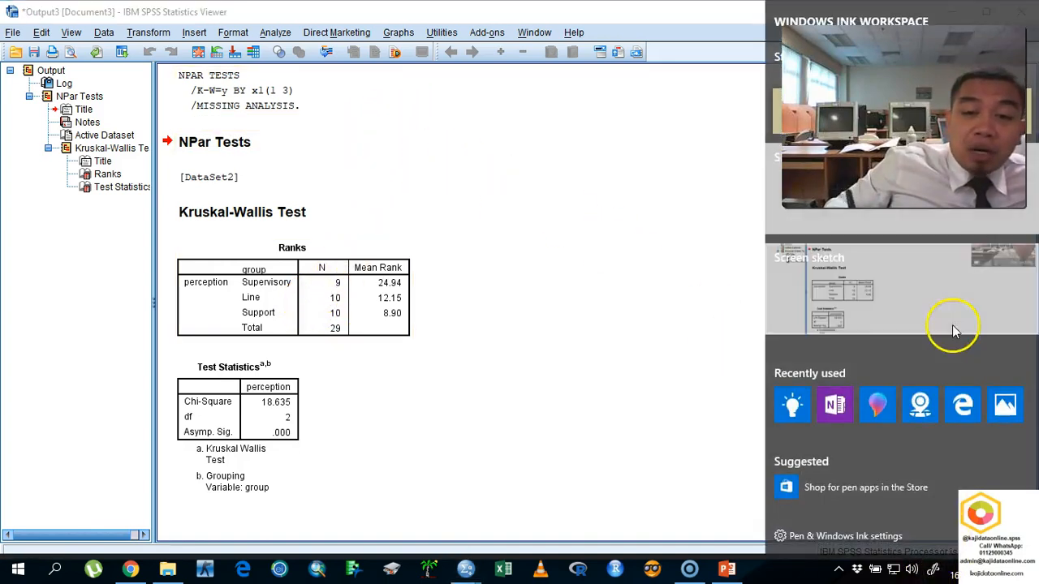
{"action": "left_click", "coordinate": [136, 289]}
{"action": "mouse_move", "coordinate": [340, 389]}
{"action": "left_mouse_down"}
{"action": "mouse_move", "coordinate": [316, 377]}
{"action": "mouse_move", "coordinate": [272, 407]}
{"action": "mouse_move", "coordinate": [321, 404]}
{"action": "mouse_move", "coordinate": [325, 377]}
{"action": "left_mouse_up"}
{"action": "mouse_move", "coordinate": [321, 425]}
{"action": "left_mouse_down"}
{"action": "mouse_move", "coordinate": [294, 465]}
{"action": "mouse_move", "coordinate": [324, 422]}
{"action": "left_mouse_up"}
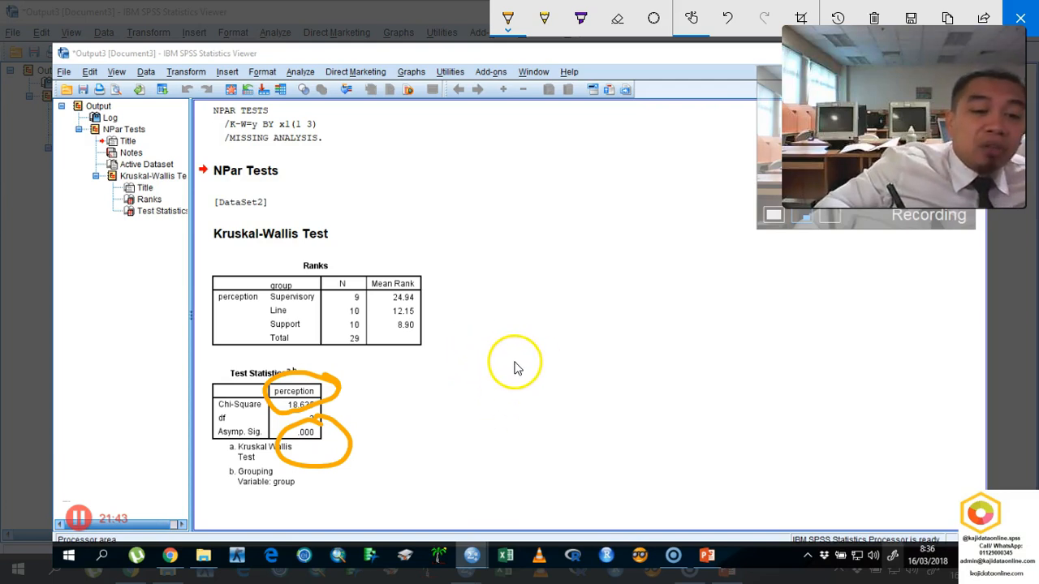
- Handwrite the note p < 0.001 beside the tables, with an arrow from 0.05 labelled α
{"action": "mouse_move", "coordinate": [526, 351]}
{"action": "left_mouse_down"}
{"action": "mouse_move", "coordinate": [528, 371]}
{"action": "mouse_move", "coordinate": [564, 344]}
{"action": "mouse_move", "coordinate": [641, 341]}
{"action": "mouse_move", "coordinate": [622, 317]}
{"action": "mouse_move", "coordinate": [657, 329]}
{"action": "left_mouse_up"}
{"action": "mouse_move", "coordinate": [707, 306]}
{"action": "left_mouse_down"}
{"action": "mouse_move", "coordinate": [689, 301]}
{"action": "mouse_move", "coordinate": [706, 298]}
{"action": "left_mouse_up"}
{"action": "left_click_drag", "start_coordinate": [759, 276], "coordinate": [776, 283]}
{"action": "left_click_drag", "start_coordinate": [785, 276], "coordinate": [798, 280]}
{"action": "mouse_move", "coordinate": [793, 307]}
{"action": "left_mouse_down"}
{"action": "mouse_move", "coordinate": [777, 317]}
{"action": "mouse_move", "coordinate": [812, 323]}
{"action": "left_mouse_up"}
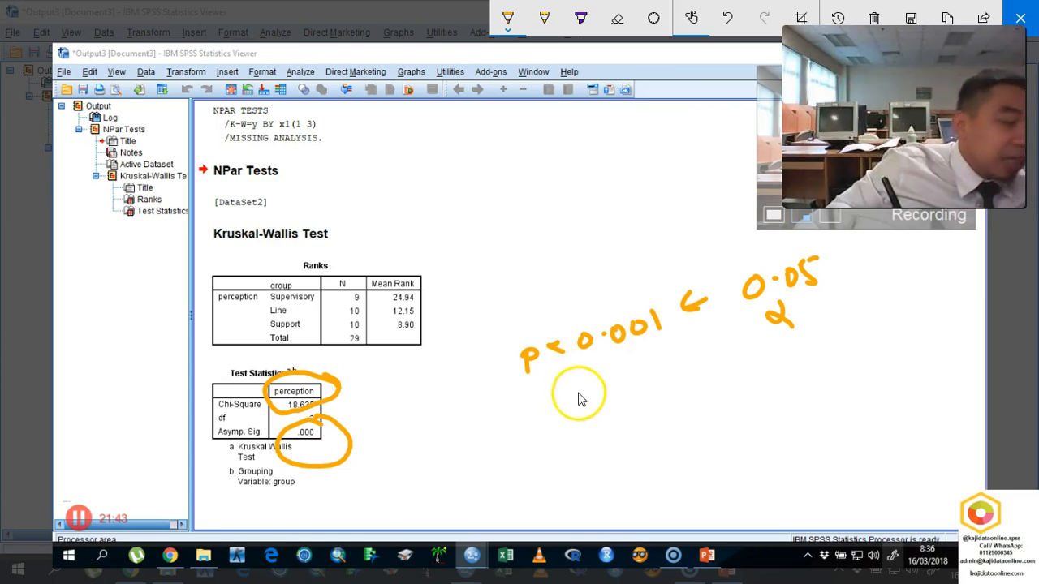
- Circle the Mean Rank heading and mark the group rows in the Ranks table, and clear and close the sketch
{"action": "mouse_move", "coordinate": [424, 292]}
{"action": "left_mouse_down"}
{"action": "mouse_move", "coordinate": [445, 288]}
{"action": "mouse_move", "coordinate": [413, 263]}
{"action": "mouse_move", "coordinate": [405, 298]}
{"action": "mouse_move", "coordinate": [423, 283]}
{"action": "mouse_move", "coordinate": [405, 266]}
{"action": "left_mouse_up"}
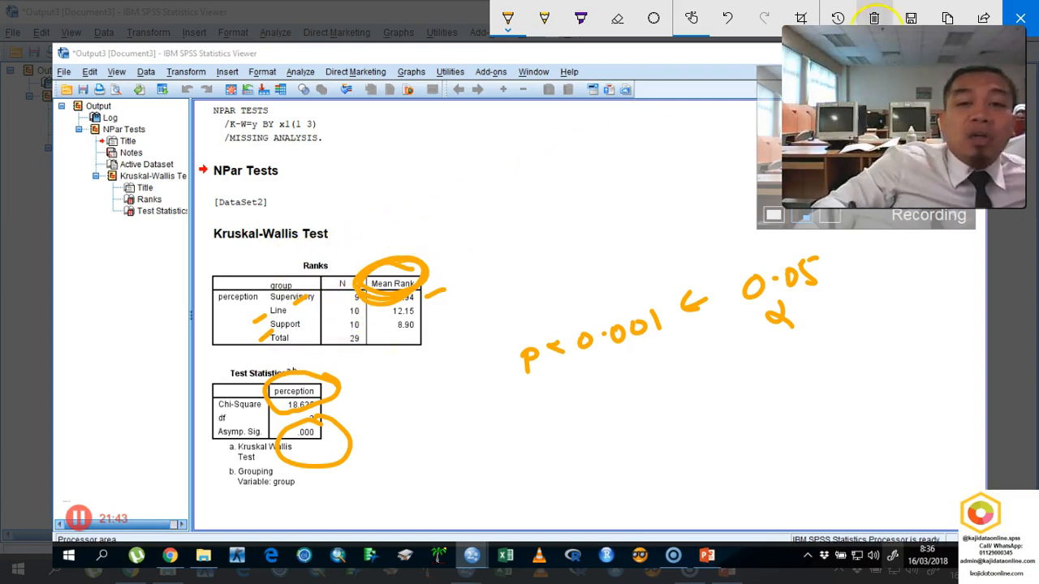
{"action": "left_click", "coordinate": [874, 17]}
{"action": "left_click", "coordinate": [1021, 18]}
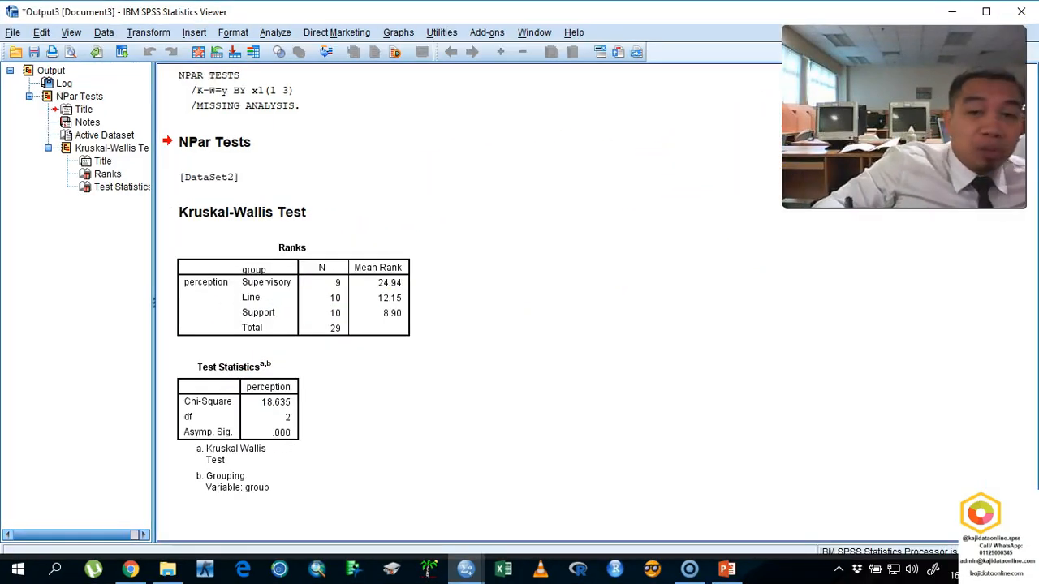
- Close the Kruskal-Wallis output without saving it and minimize the Untitled2 data editor
{"action": "left_click", "coordinate": [1021, 12]}
{"action": "left_click", "coordinate": [514, 309]}
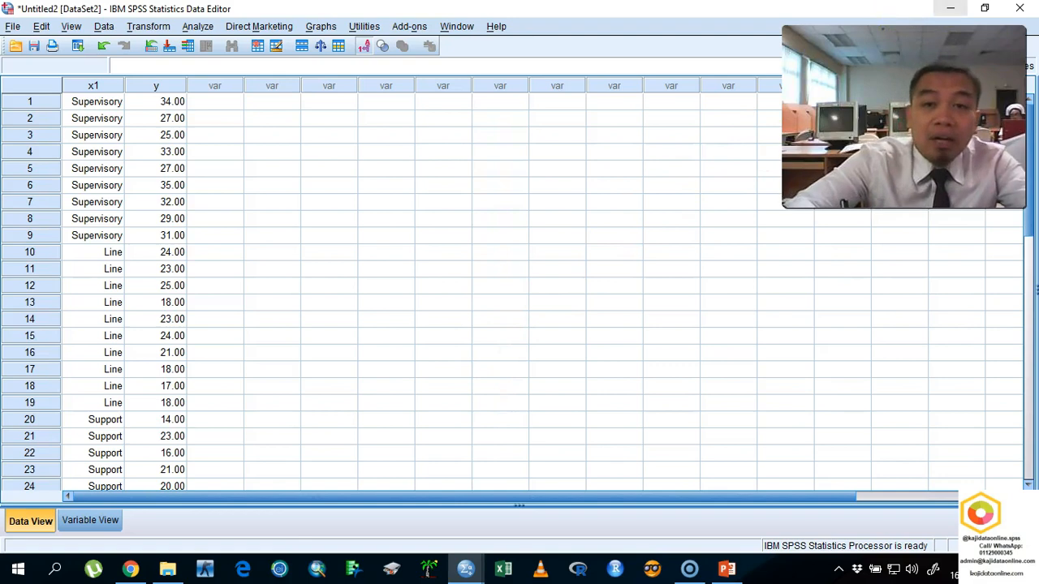
{"action": "left_click", "coordinate": [949, 8]}
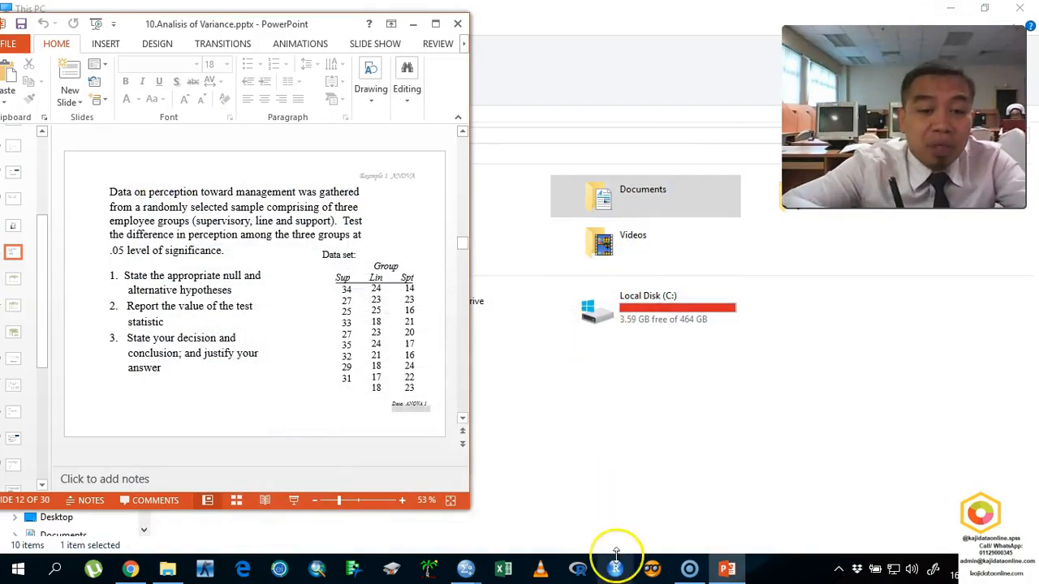
- Switch to the Data For analysis.sav dataset and maximize its data editor
{"action": "left_click", "coordinate": [465, 569]}
{"action": "left_click", "coordinate": [451, 508]}
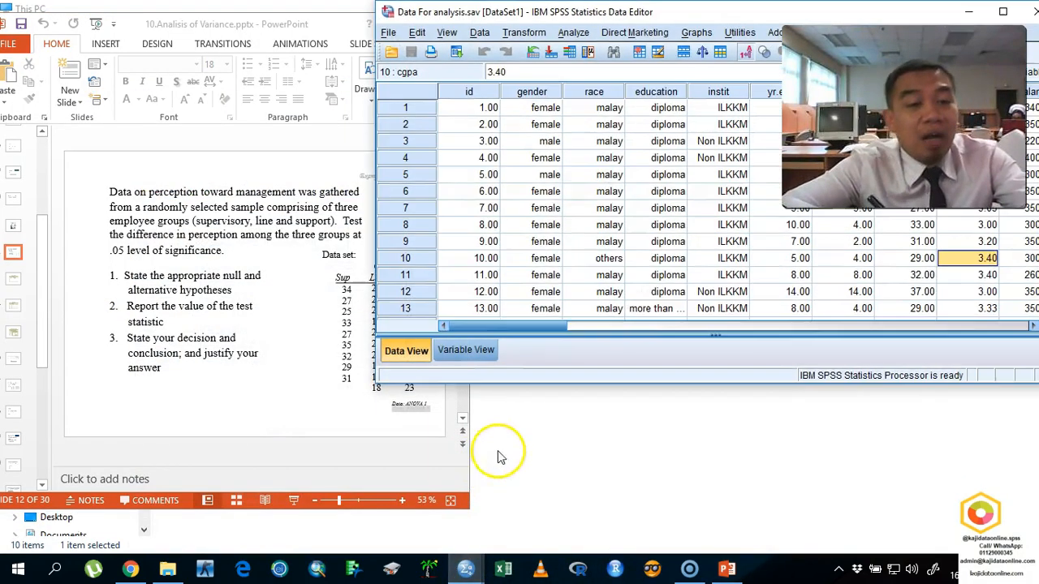
{"action": "double_click", "coordinate": [656, 15]}
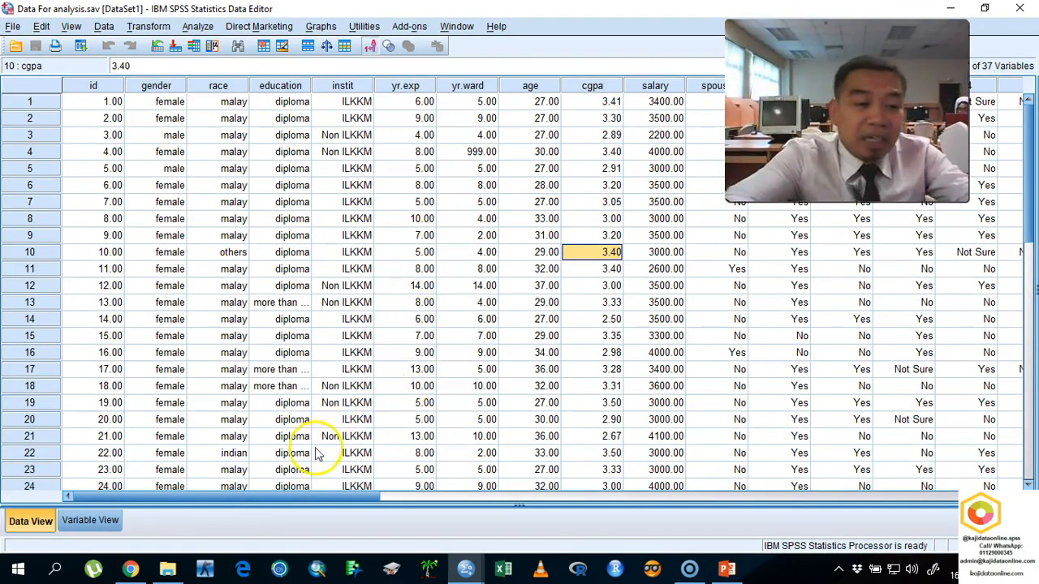
- Capture the total score columns of the dataset in a screen sketch and handwrite a circled 3 with a short note above them
{"action": "left_click", "coordinate": [467, 86]}
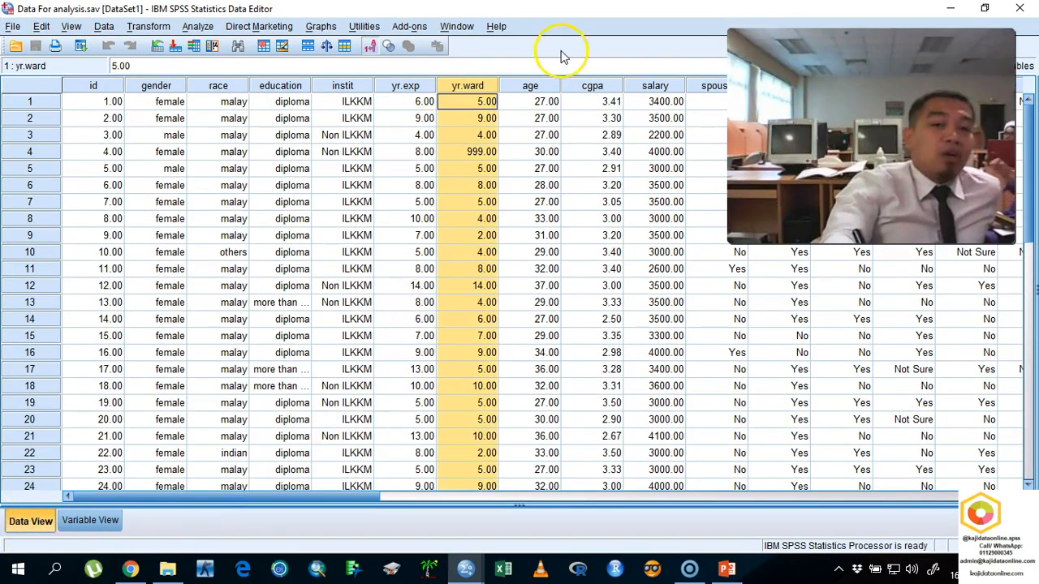
{"action": "left_click_drag", "start_coordinate": [365, 497], "coordinate": [879, 496]}
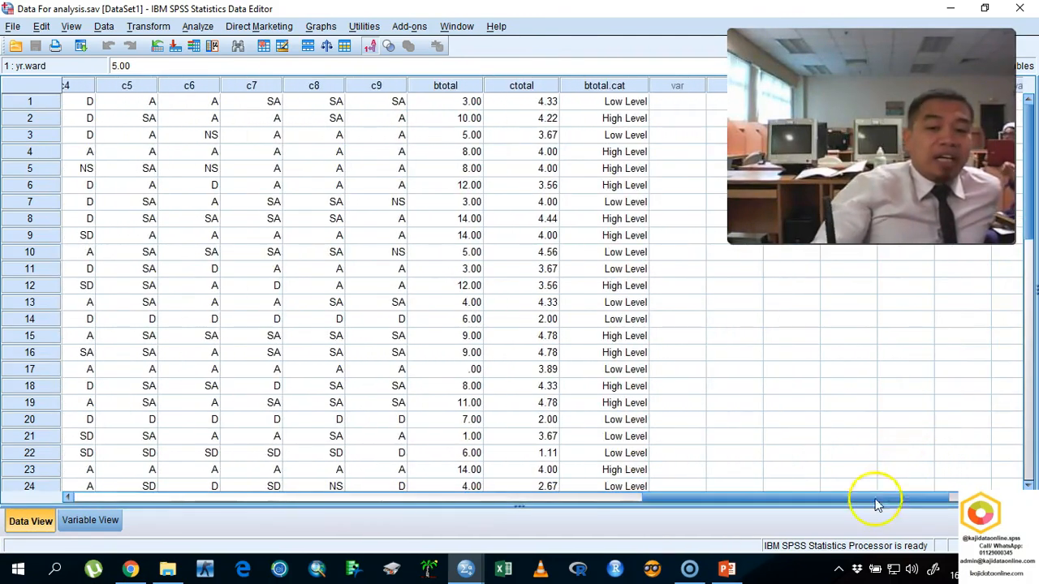
{"action": "left_click", "coordinate": [936, 570]}
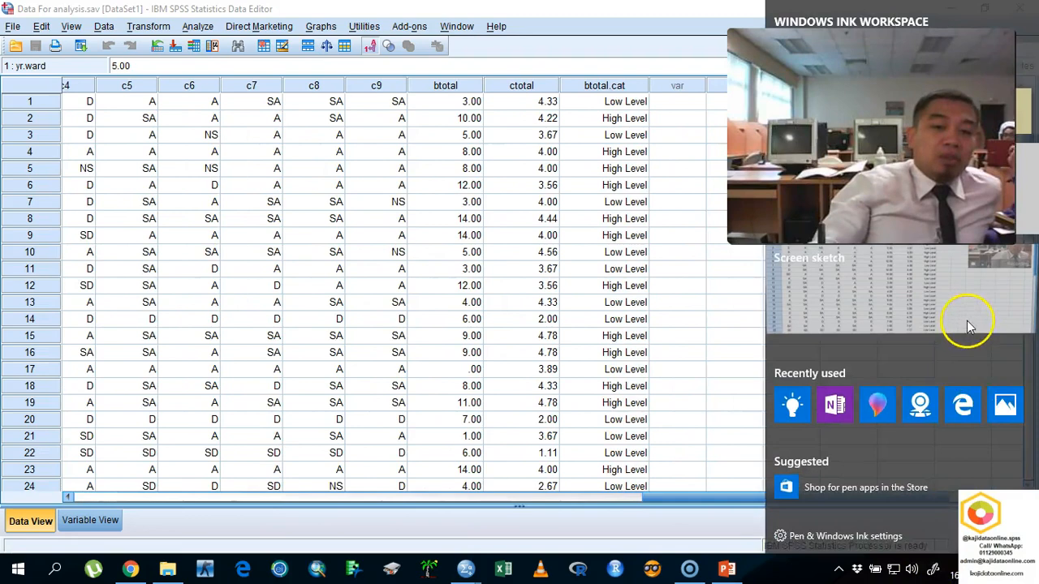
{"action": "left_click", "coordinate": [964, 324]}
{"action": "mouse_move", "coordinate": [352, 65]}
{"action": "left_mouse_down"}
{"action": "mouse_move", "coordinate": [354, 86]}
{"action": "mouse_move", "coordinate": [442, 99]}
{"action": "mouse_move", "coordinate": [546, 95]}
{"action": "left_mouse_up"}
{"action": "mouse_move", "coordinate": [466, 161]}
{"action": "left_mouse_down"}
{"action": "mouse_move", "coordinate": [476, 144]}
{"action": "mouse_move", "coordinate": [570, 136]}
{"action": "left_mouse_up"}
- Handwrite a circled 2 below the first note, with short notes and dashes beside it
{"action": "left_click_drag", "start_coordinate": [375, 213], "coordinate": [385, 232]}
{"action": "mouse_move", "coordinate": [406, 199]}
{"action": "left_mouse_down"}
{"action": "mouse_move", "coordinate": [425, 251]}
{"action": "mouse_move", "coordinate": [422, 210]}
{"action": "left_mouse_up"}
{"action": "left_click_drag", "start_coordinate": [475, 241], "coordinate": [686, 191]}
{"action": "left_click_drag", "start_coordinate": [573, 265], "coordinate": [633, 247]}
{"action": "mouse_move", "coordinate": [572, 314]}
{"action": "left_mouse_down"}
{"action": "mouse_move", "coordinate": [655, 273]}
{"action": "mouse_move", "coordinate": [680, 283]}
{"action": "left_mouse_up"}
{"action": "left_click_drag", "start_coordinate": [690, 273], "coordinate": [692, 282]}
{"action": "mouse_move", "coordinate": [643, 311]}
{"action": "left_mouse_down"}
{"action": "mouse_move", "coordinate": [690, 308]}
{"action": "mouse_move", "coordinate": [712, 288]}
{"action": "left_mouse_up"}
{"action": "left_click_drag", "start_coordinate": [736, 285], "coordinate": [738, 287]}
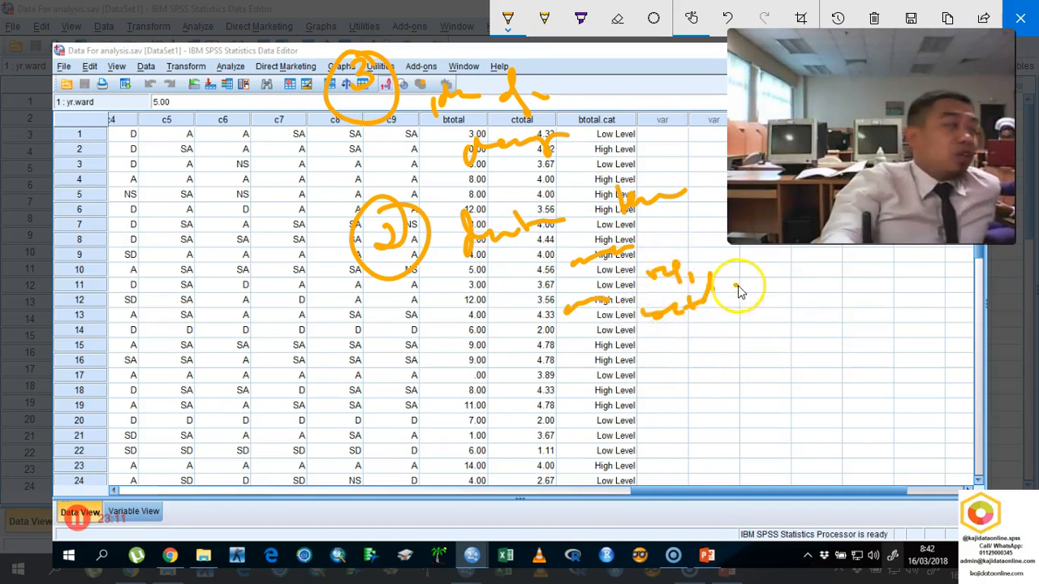
- Handwrite a second circled 3 with the word data and short notes beside it, and clear and close the sketch
{"action": "mouse_move", "coordinate": [409, 394]}
{"action": "left_mouse_down"}
{"action": "mouse_move", "coordinate": [427, 416]}
{"action": "mouse_move", "coordinate": [405, 419]}
{"action": "left_mouse_up"}
{"action": "mouse_move", "coordinate": [414, 365]}
{"action": "left_mouse_down"}
{"action": "mouse_move", "coordinate": [452, 378]}
{"action": "mouse_move", "coordinate": [572, 366]}
{"action": "mouse_move", "coordinate": [605, 375]}
{"action": "left_mouse_up"}
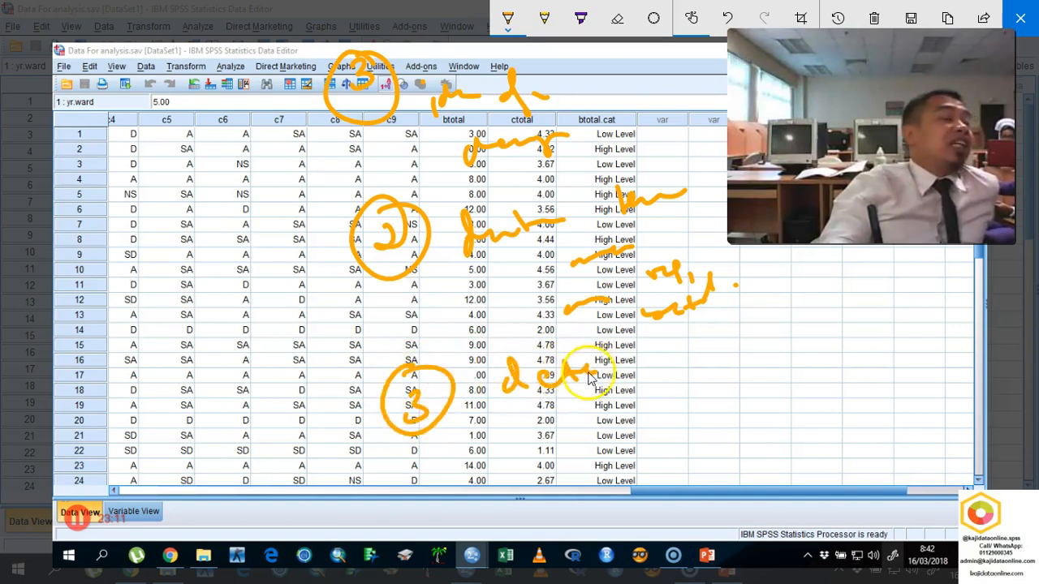
{"action": "mouse_move", "coordinate": [742, 365]}
{"action": "left_mouse_down"}
{"action": "mouse_move", "coordinate": [726, 355]}
{"action": "mouse_move", "coordinate": [808, 349]}
{"action": "left_mouse_up"}
{"action": "left_click", "coordinate": [828, 341]}
{"action": "left_click_drag", "start_coordinate": [663, 396], "coordinate": [775, 393]}
{"action": "left_click", "coordinate": [712, 386]}
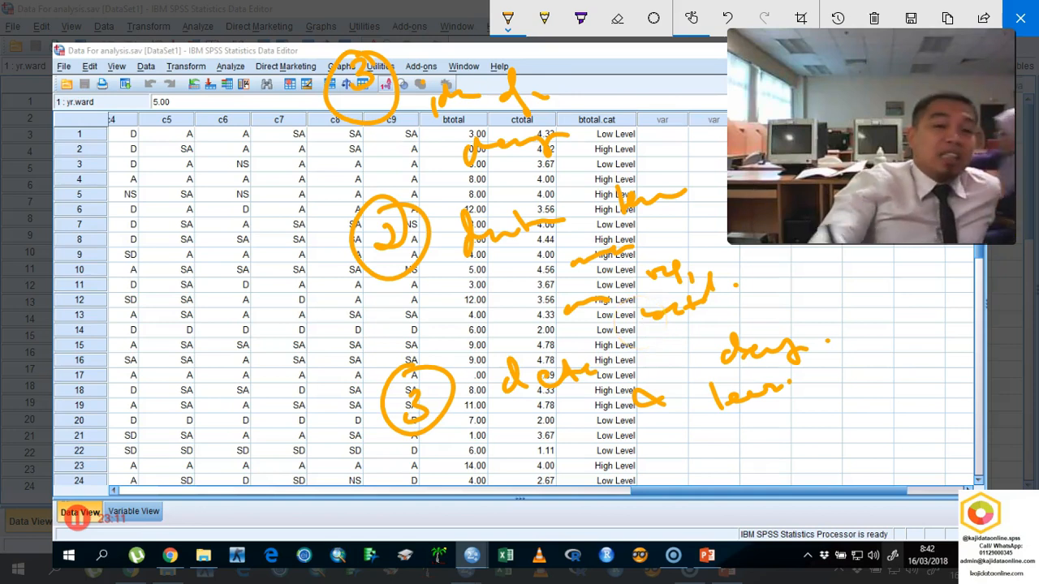
{"action": "left_click", "coordinate": [874, 18]}
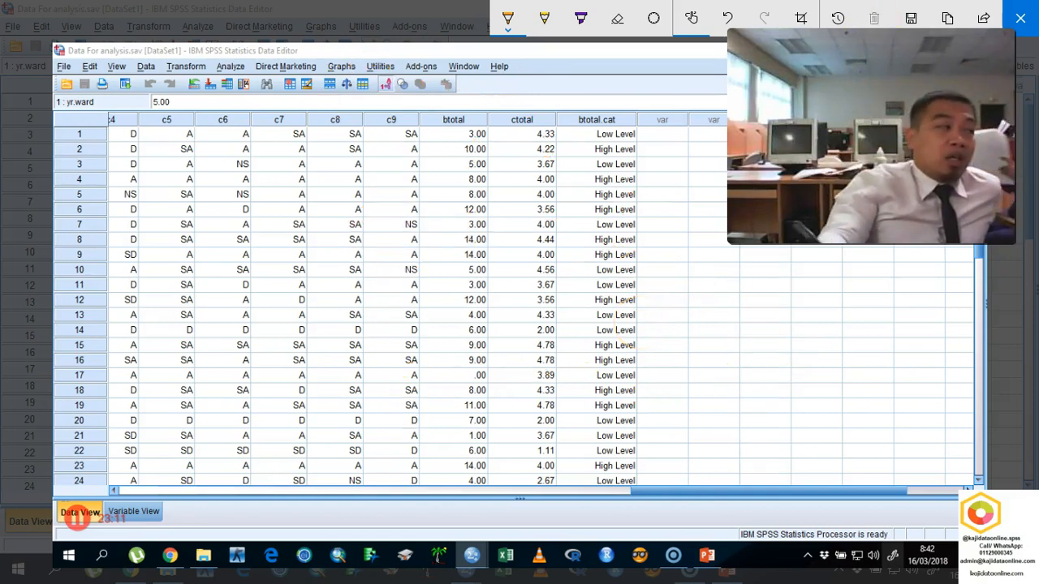
{"action": "left_click", "coordinate": [1021, 18]}
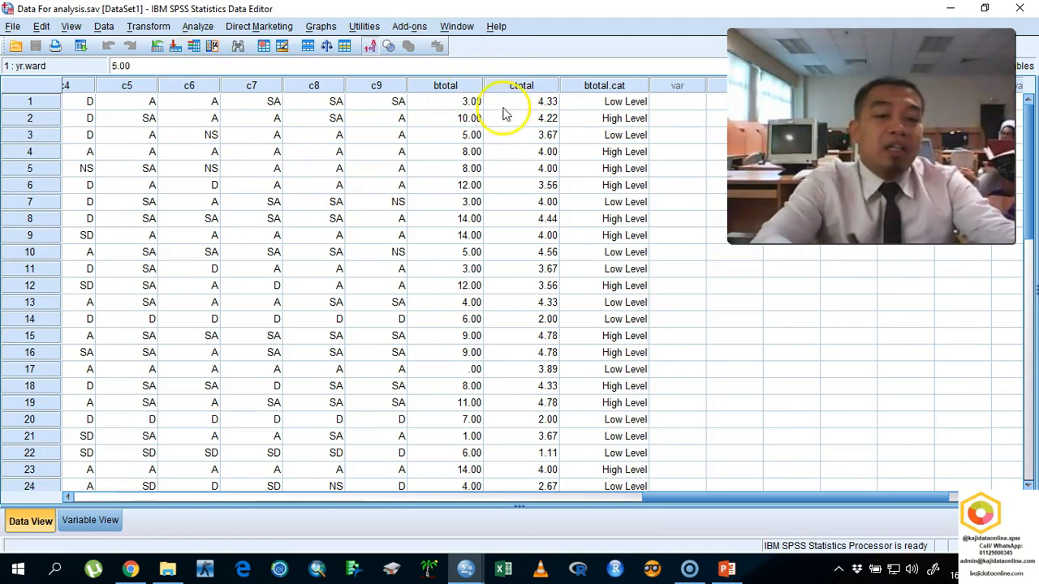
- Return to the first variables of the dataset and select the education column
{"action": "left_click", "coordinate": [645, 489]}
{"action": "left_click_drag", "start_coordinate": [661, 496], "coordinate": [92, 515]}
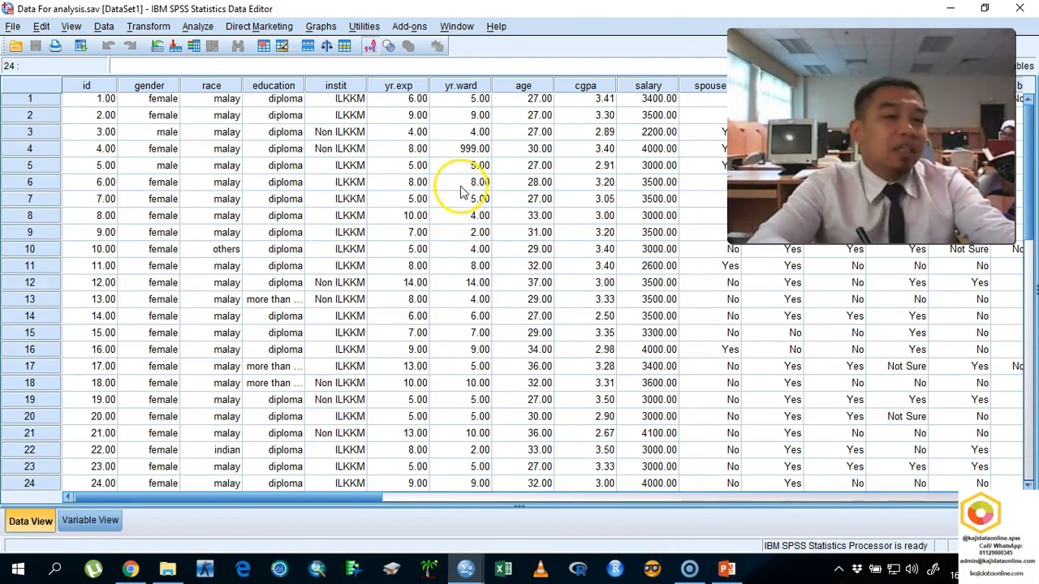
{"action": "left_click", "coordinate": [230, 89]}
{"action": "left_click", "coordinate": [276, 86]}
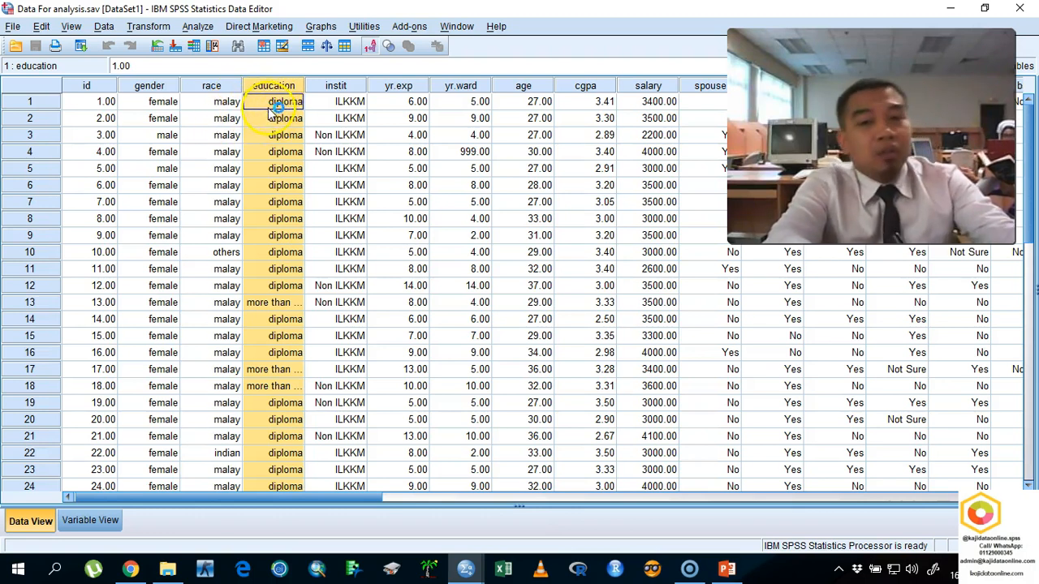
{"action": "left_click", "coordinate": [195, 30]}
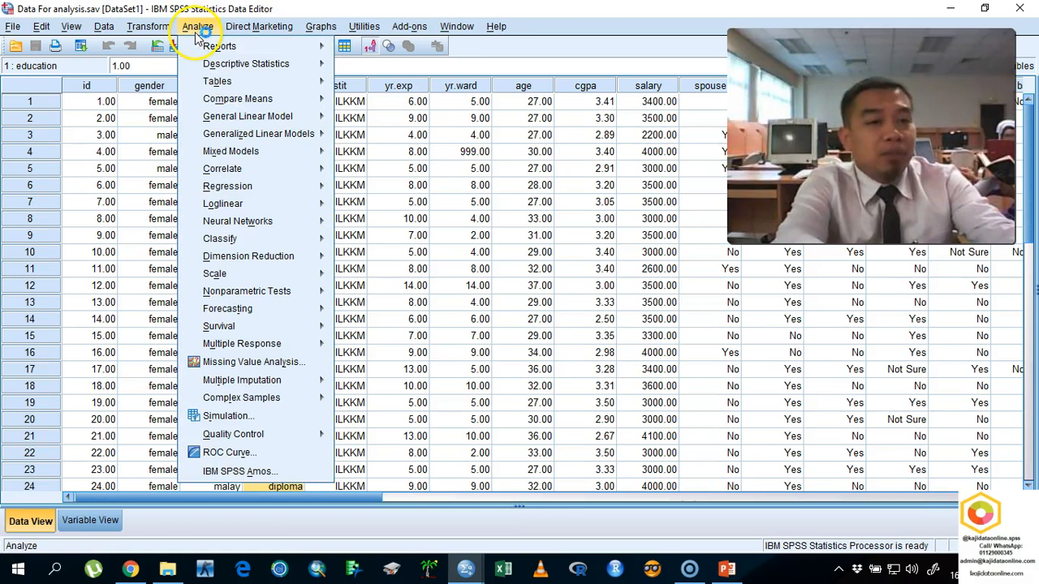
{"action": "mouse_move", "coordinate": [261, 85]}
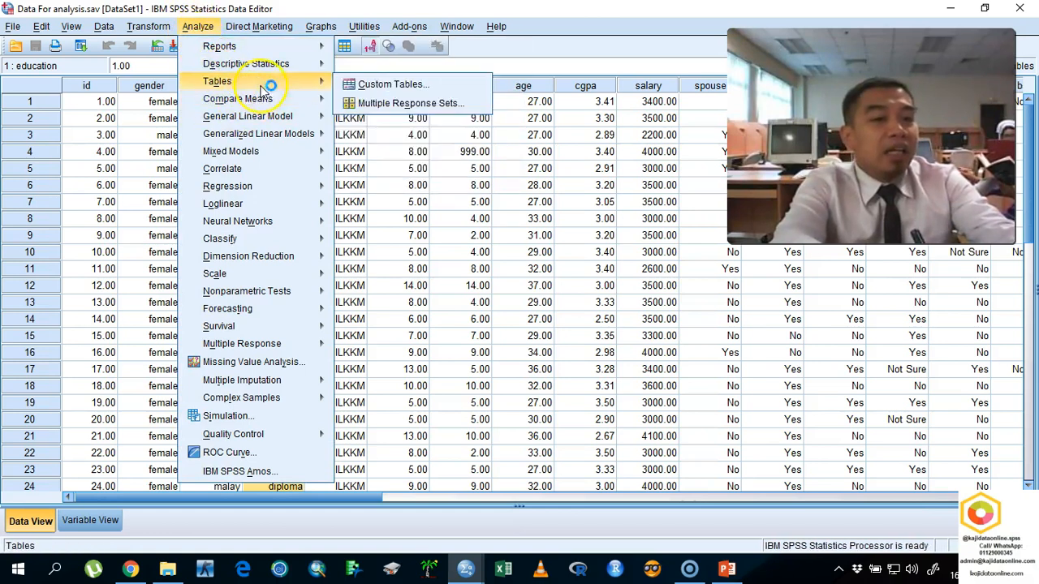
{"action": "mouse_move", "coordinate": [281, 69]}
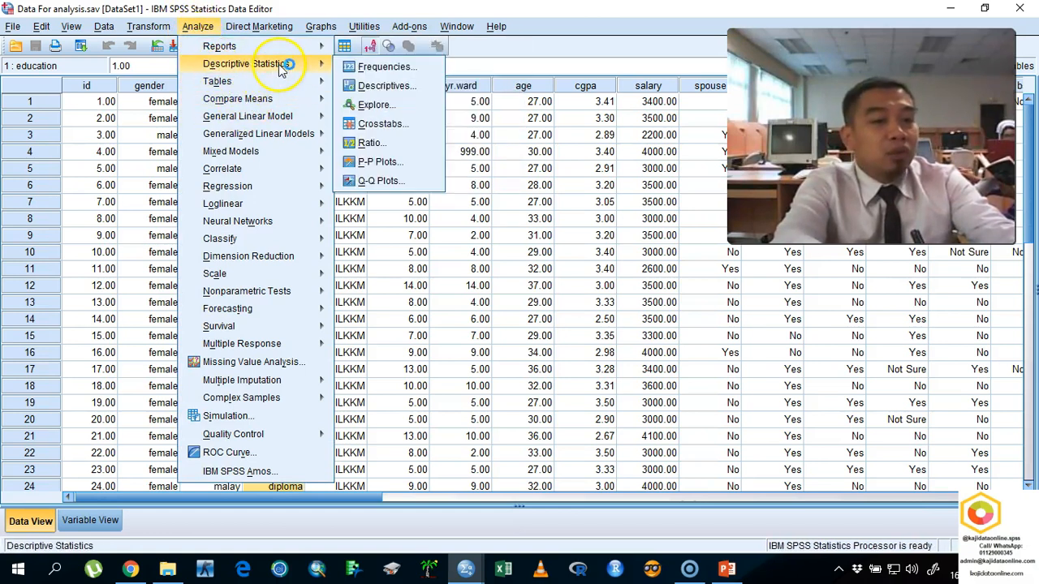
{"action": "left_click", "coordinate": [375, 114]}
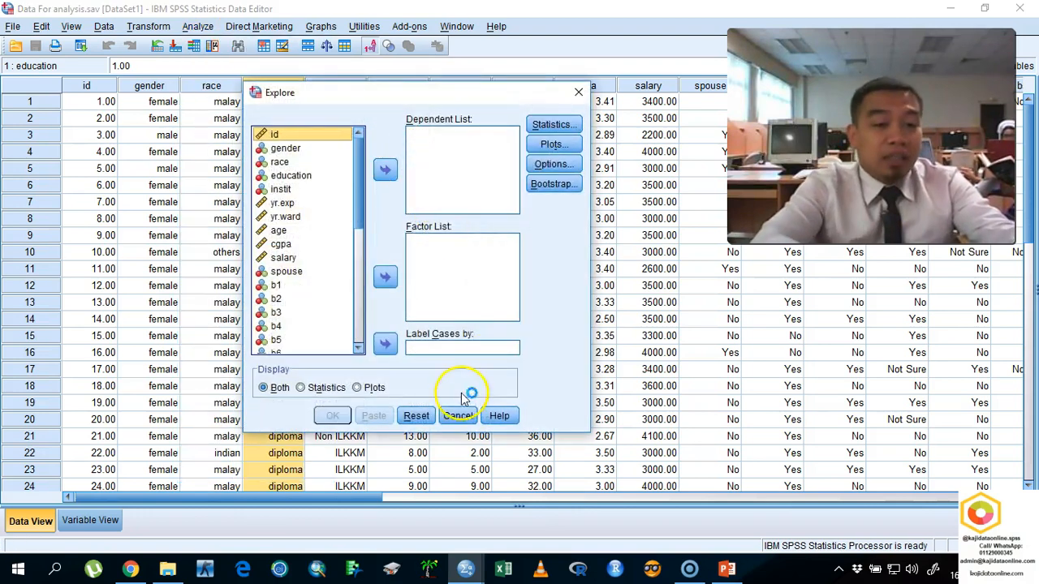
{"action": "left_click", "coordinate": [459, 414]}
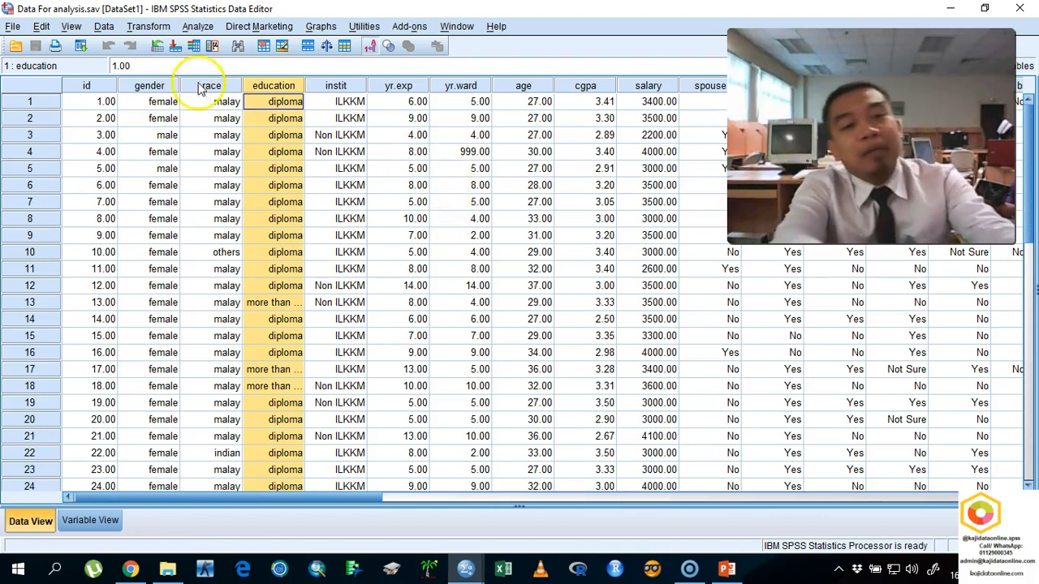
{"action": "left_click", "coordinate": [198, 26]}
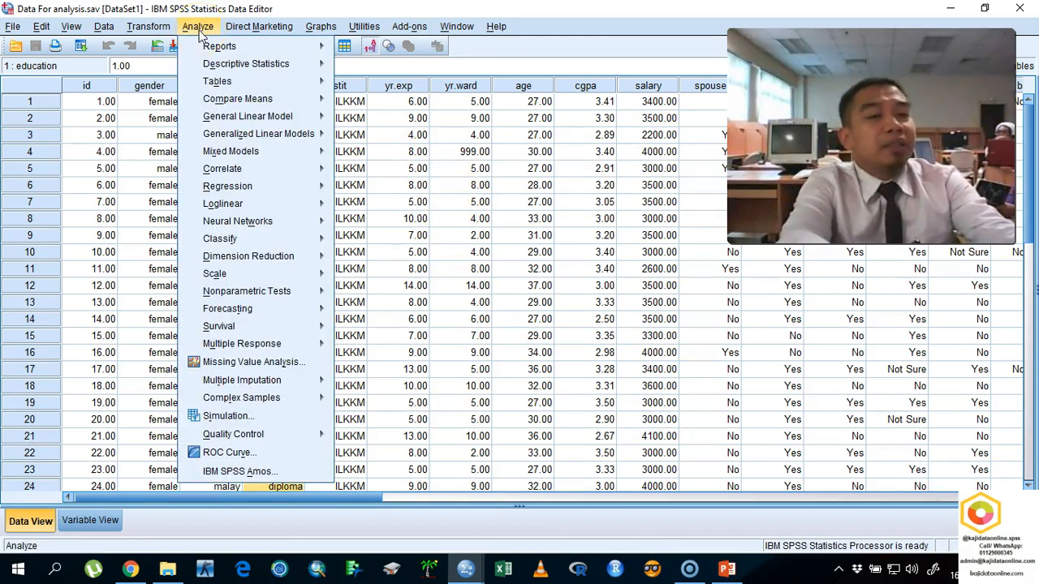
{"action": "key", "text": "Escape"}
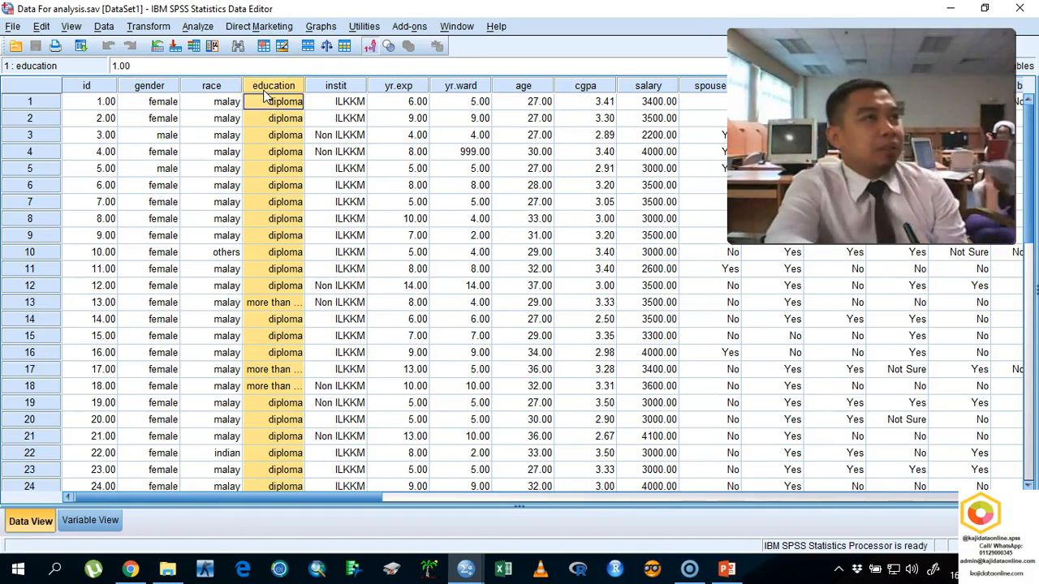
- Write a circled 1 and a small arrow beside the education heading in a screen sketch, and clear and close the sketch
{"action": "left_click", "coordinate": [934, 569]}
{"action": "left_click", "coordinate": [950, 316]}
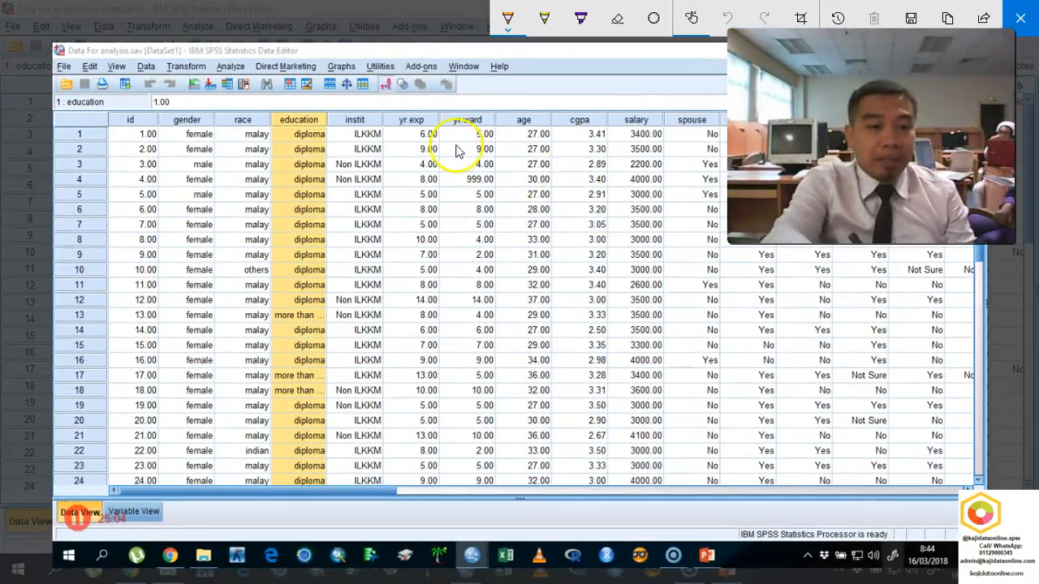
{"action": "mouse_move", "coordinate": [397, 102]}
{"action": "left_mouse_down"}
{"action": "mouse_move", "coordinate": [399, 127]}
{"action": "mouse_move", "coordinate": [380, 98]}
{"action": "mouse_move", "coordinate": [330, 128]}
{"action": "mouse_move", "coordinate": [342, 133]}
{"action": "left_mouse_up"}
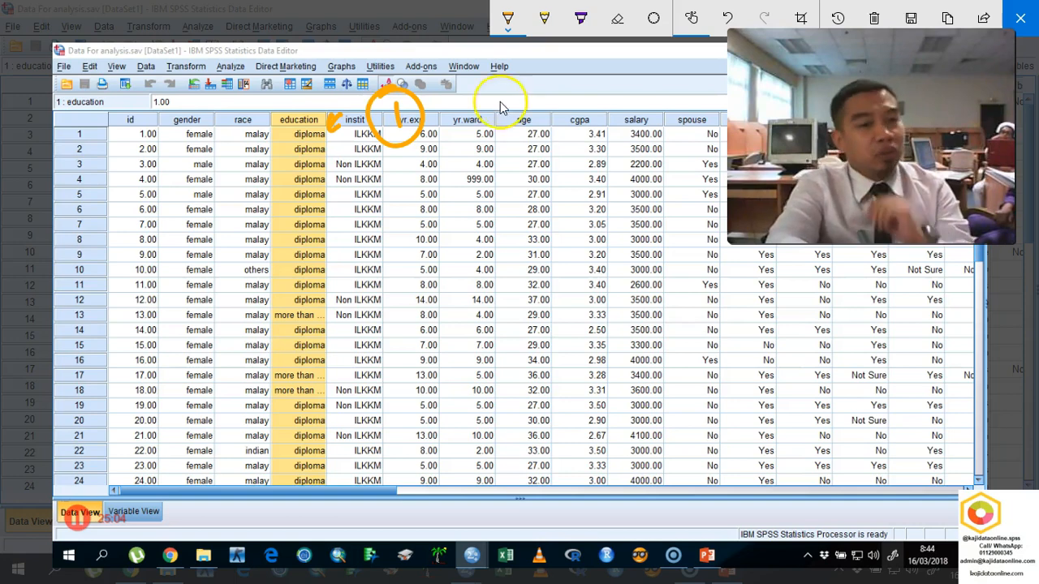
{"action": "left_click", "coordinate": [874, 17]}
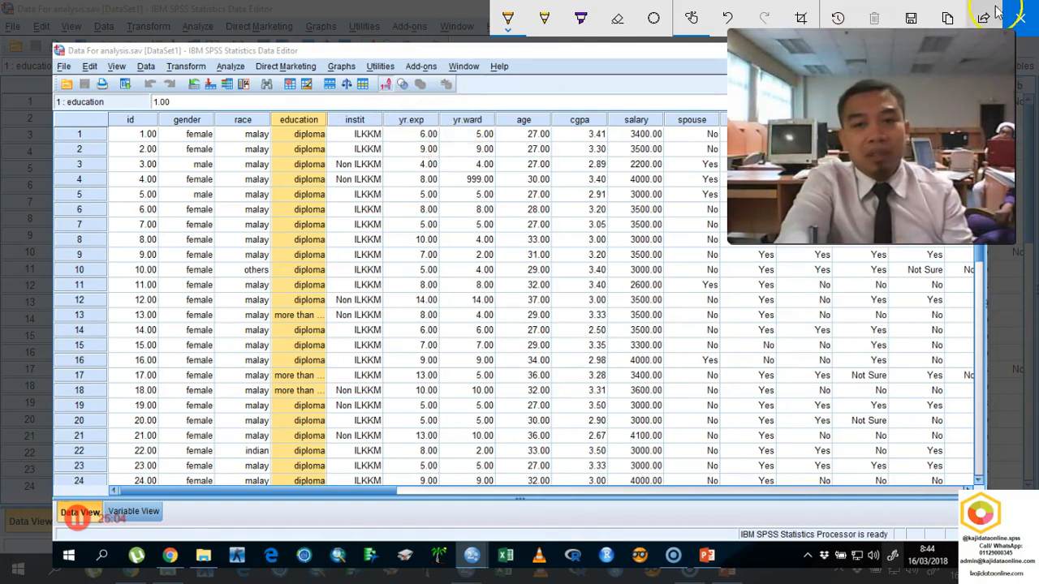
{"action": "left_click", "coordinate": [1019, 16]}
- Examine the value labels defined for the education variable and return to the data rows
{"action": "double_click", "coordinate": [296, 86]}
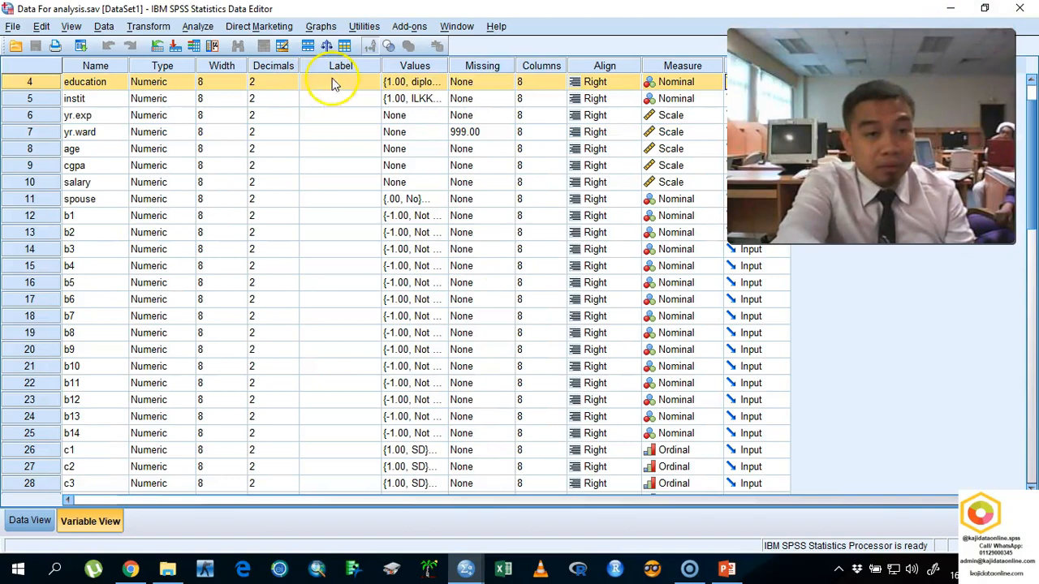
{"action": "left_click_drag", "start_coordinate": [444, 83], "coordinate": [448, 85]}
{"action": "left_click", "coordinate": [439, 115]}
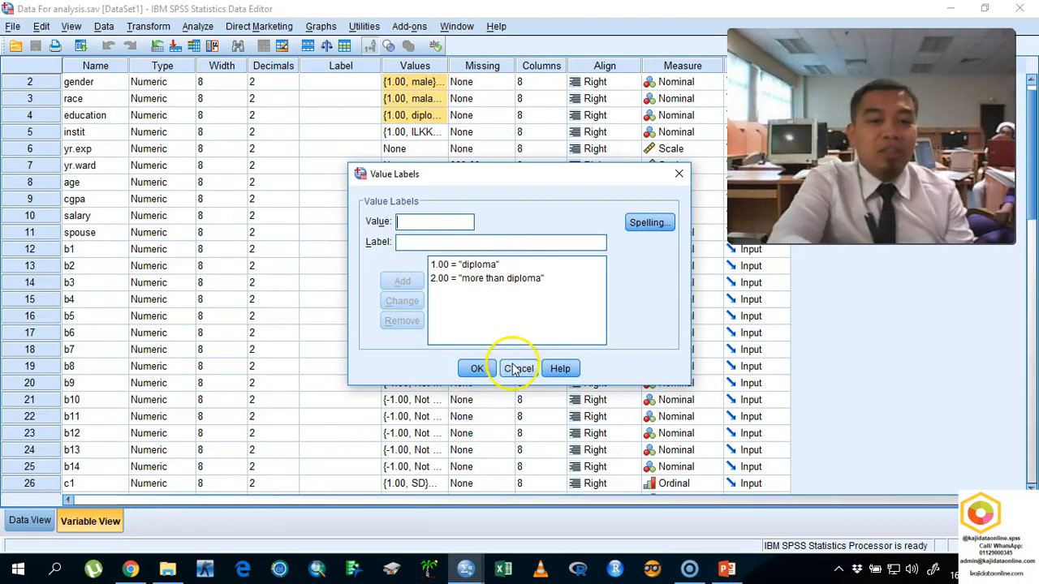
{"action": "left_click", "coordinate": [479, 369]}
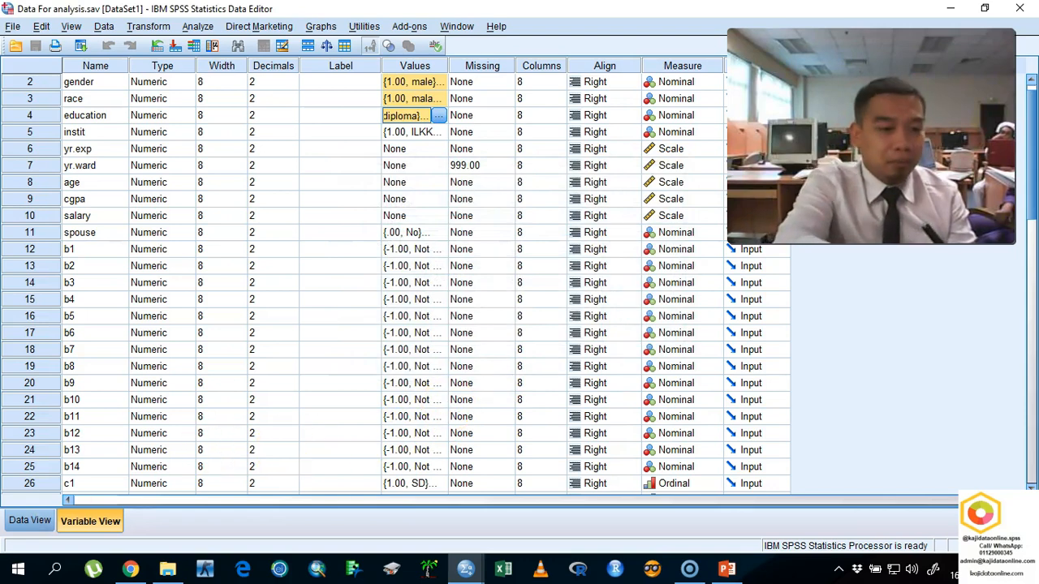
{"action": "left_click", "coordinate": [30, 520]}
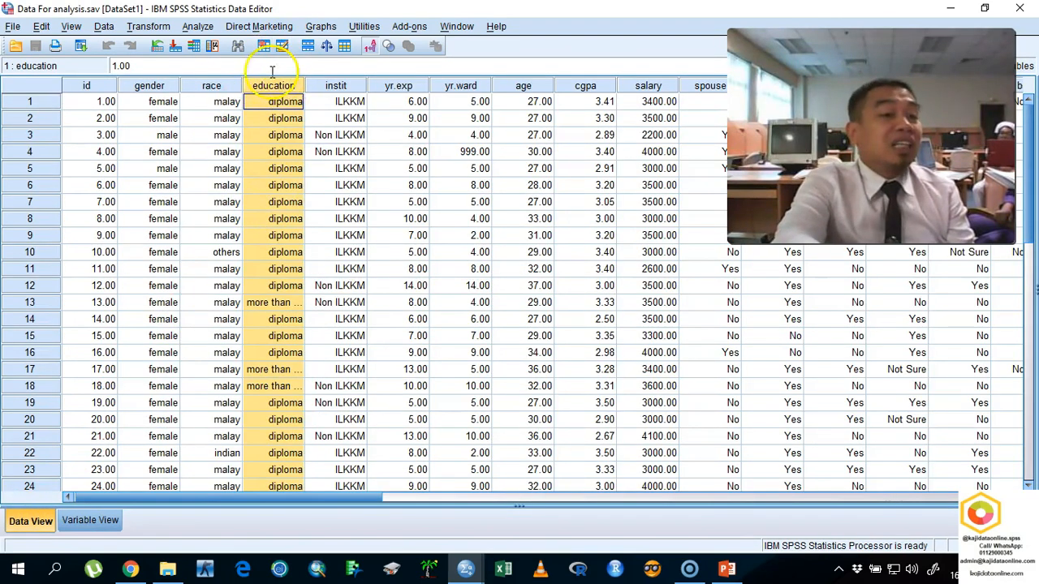
- Select the race column and handwrite a circled 1 with the null hypothesis H0: μm = μc = μi on a screen sketch
{"action": "left_click", "coordinate": [220, 85]}
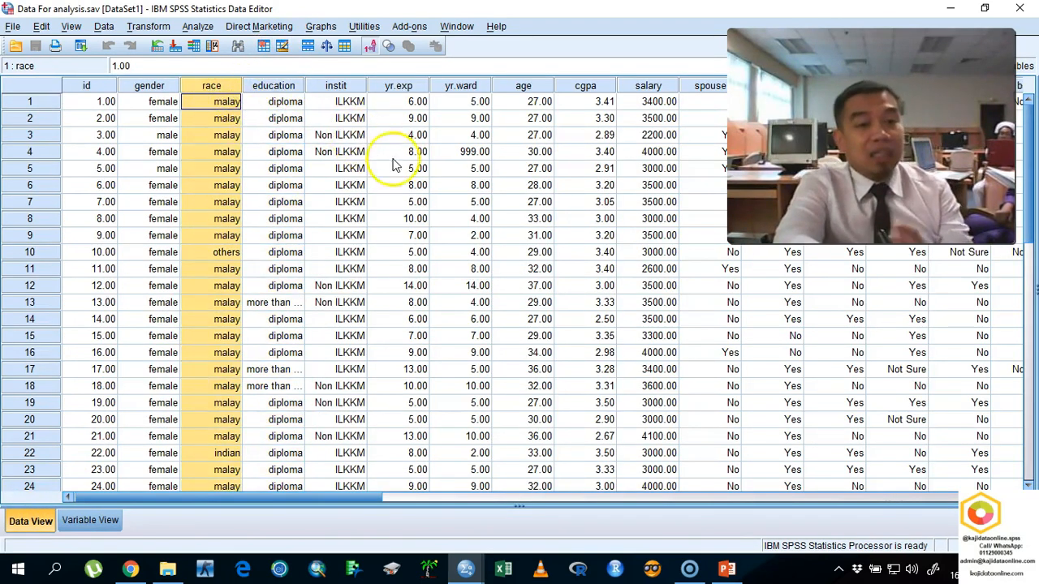
{"action": "left_click", "coordinate": [933, 571]}
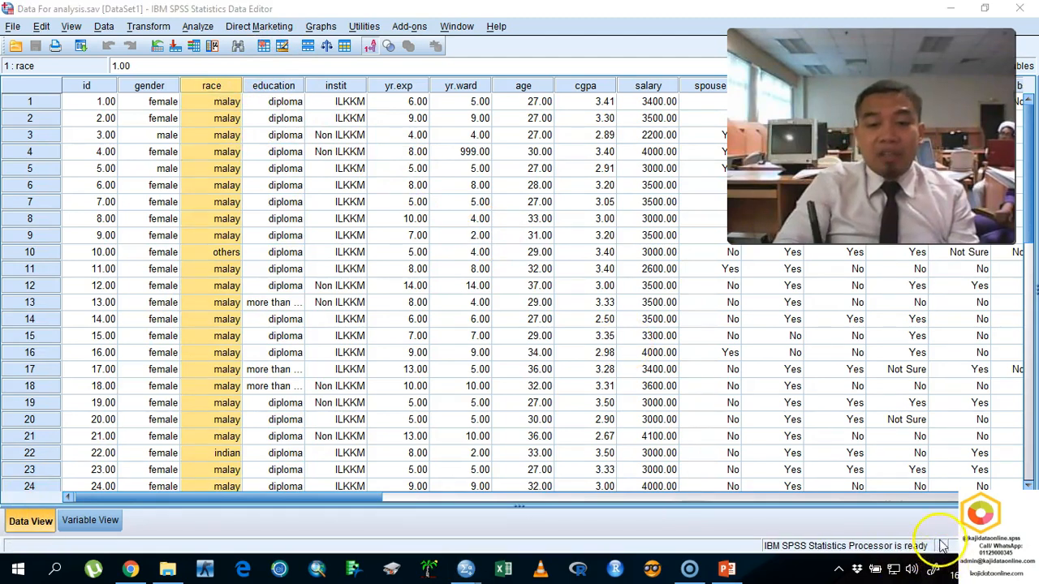
{"action": "left_click", "coordinate": [952, 329]}
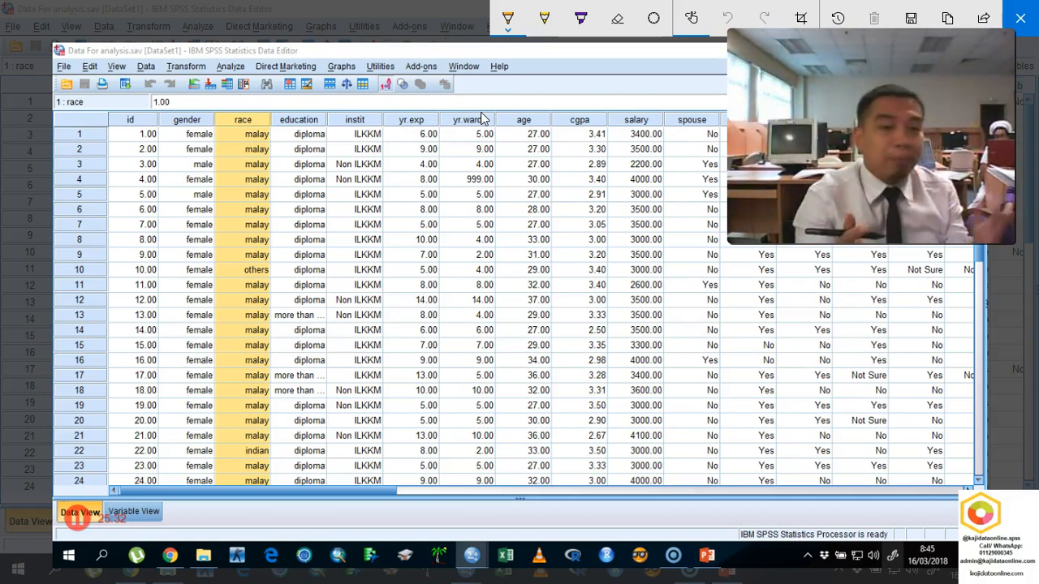
{"action": "mouse_move", "coordinate": [389, 129]}
{"action": "left_mouse_down"}
{"action": "mouse_move", "coordinate": [392, 147]}
{"action": "mouse_move", "coordinate": [411, 142]}
{"action": "mouse_move", "coordinate": [373, 113]}
{"action": "mouse_move", "coordinate": [426, 134]}
{"action": "mouse_move", "coordinate": [533, 104]}
{"action": "left_mouse_up"}
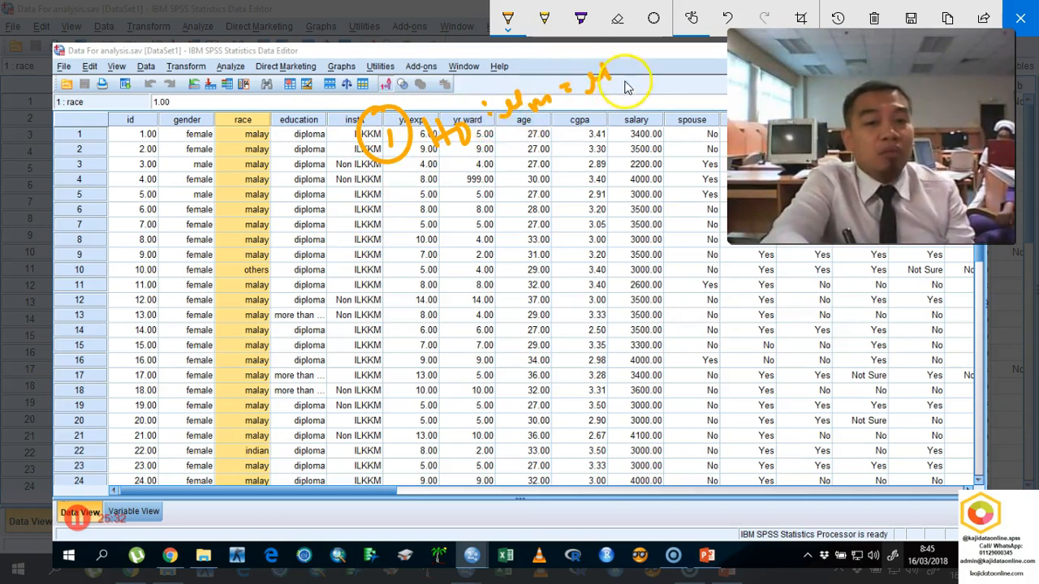
{"action": "left_click_drag", "start_coordinate": [639, 72], "coordinate": [651, 69]}
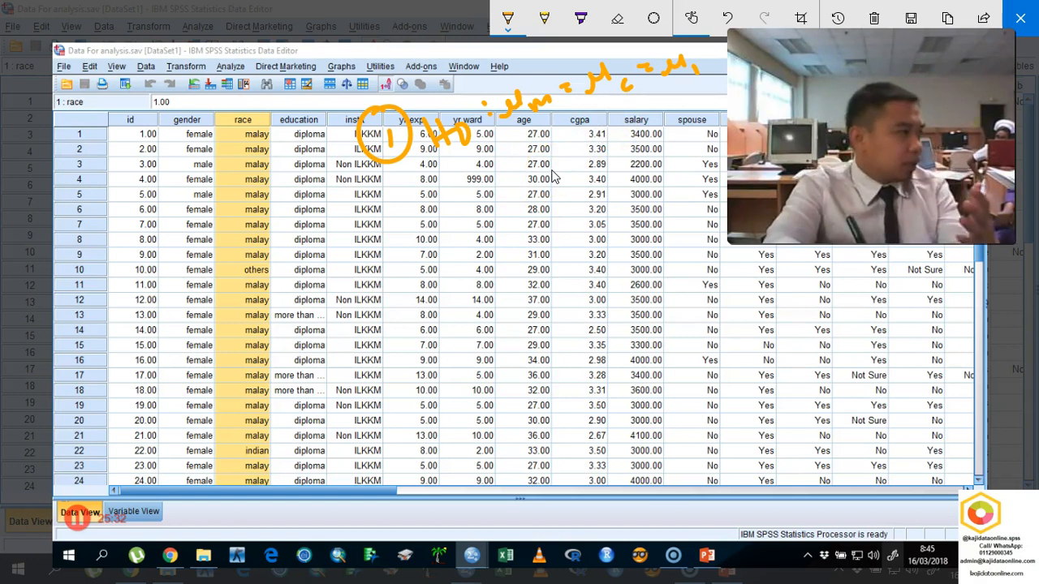
- Draw an arrow to the circled 1, handwrite the alternative hypothesis HA about all three means, and clear and close the sketch
{"action": "left_click_drag", "start_coordinate": [319, 246], "coordinate": [401, 172]}
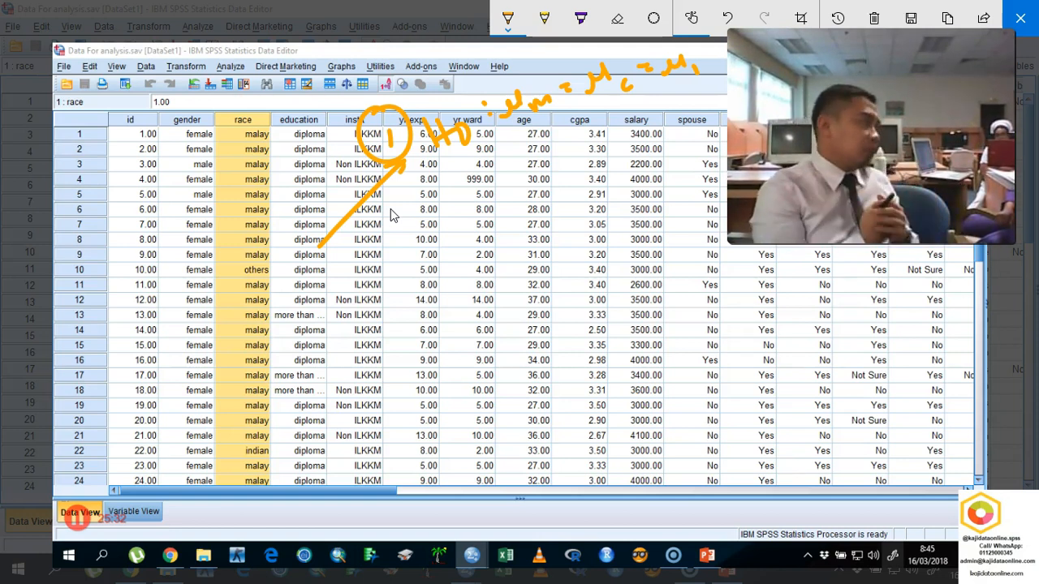
{"action": "left_click_drag", "start_coordinate": [439, 172], "coordinate": [451, 201]}
{"action": "left_click_drag", "start_coordinate": [458, 171], "coordinate": [464, 199]}
{"action": "left_click_drag", "start_coordinate": [448, 190], "coordinate": [469, 190]}
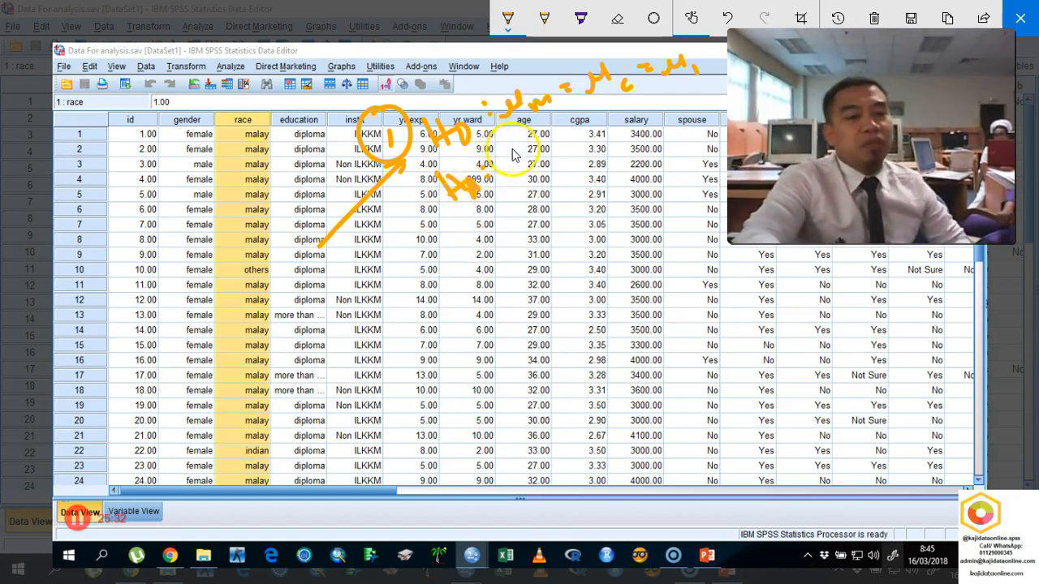
{"action": "mouse_move", "coordinate": [512, 166]}
{"action": "left_mouse_down"}
{"action": "mouse_move", "coordinate": [538, 140]}
{"action": "mouse_move", "coordinate": [625, 106]}
{"action": "left_mouse_up"}
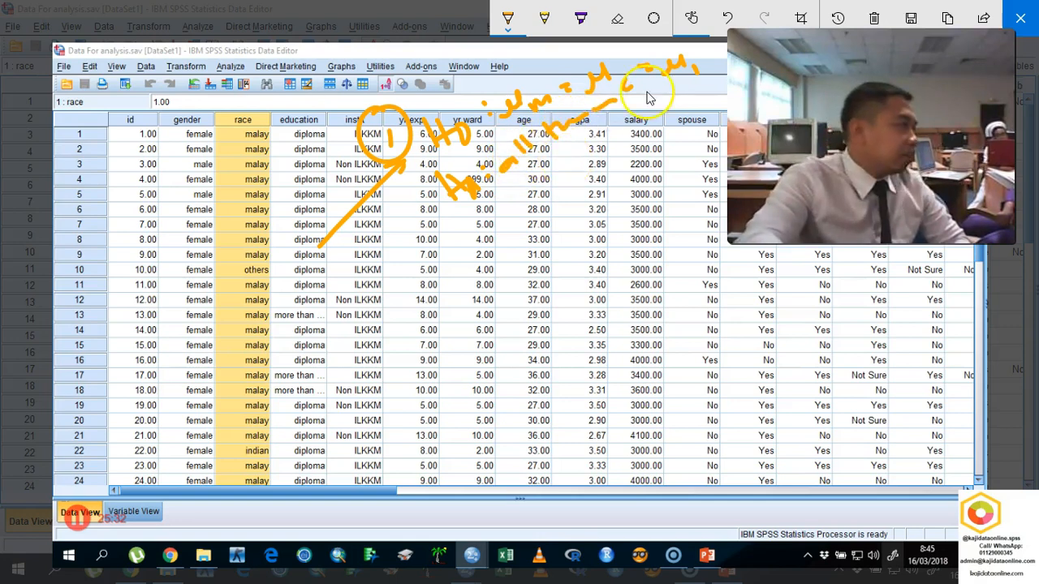
{"action": "left_click", "coordinate": [874, 18]}
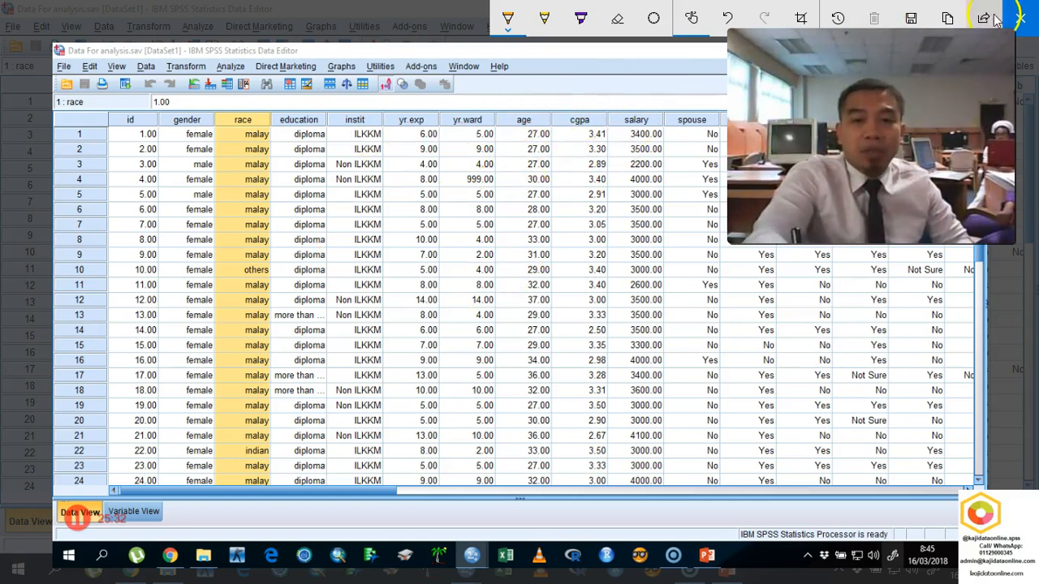
{"action": "left_click", "coordinate": [1021, 18]}
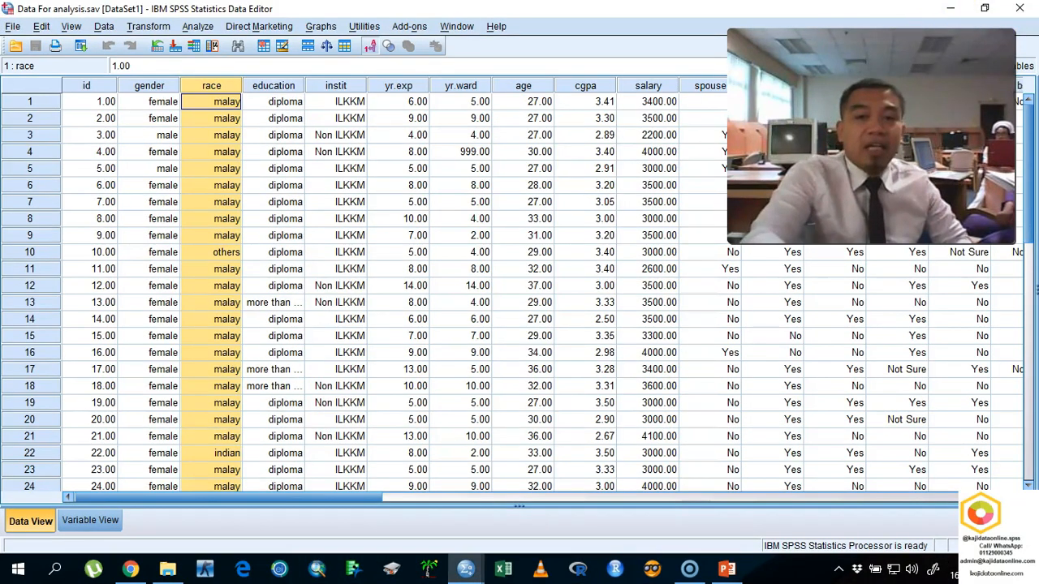
- Set up a One-Way ANOVA with clinal features [btotal] as the dependent variable and race as the factor
{"action": "left_click", "coordinate": [200, 27]}
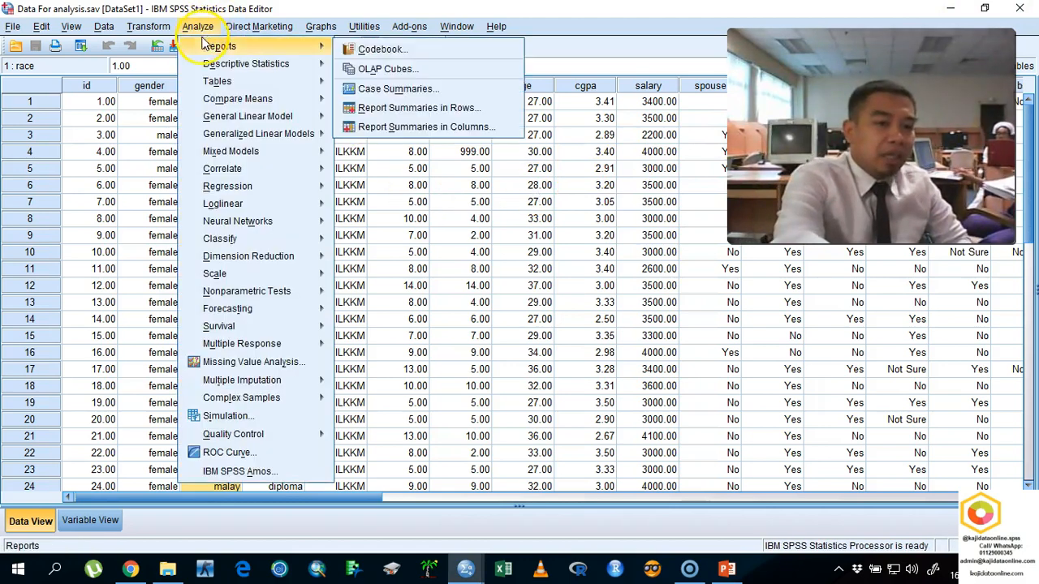
{"action": "mouse_move", "coordinate": [295, 101]}
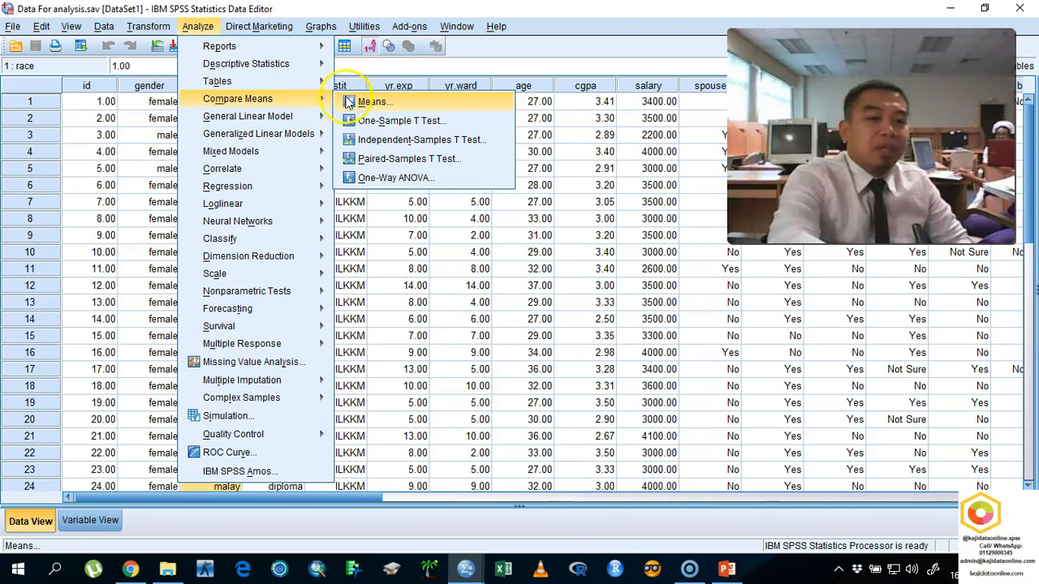
{"action": "left_click", "coordinate": [362, 177]}
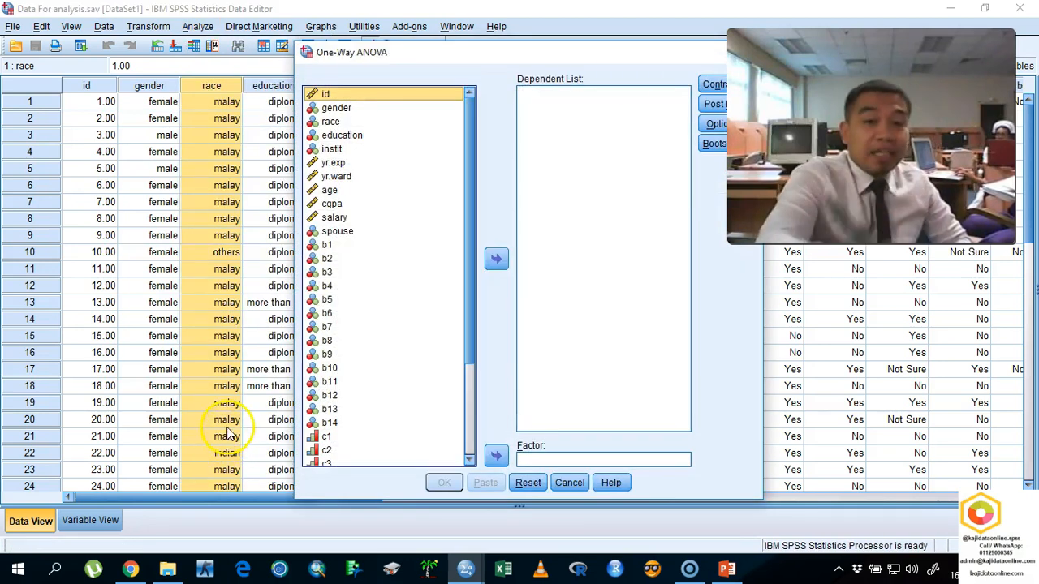
{"action": "left_click_drag", "start_coordinate": [474, 121], "coordinate": [489, 244]}
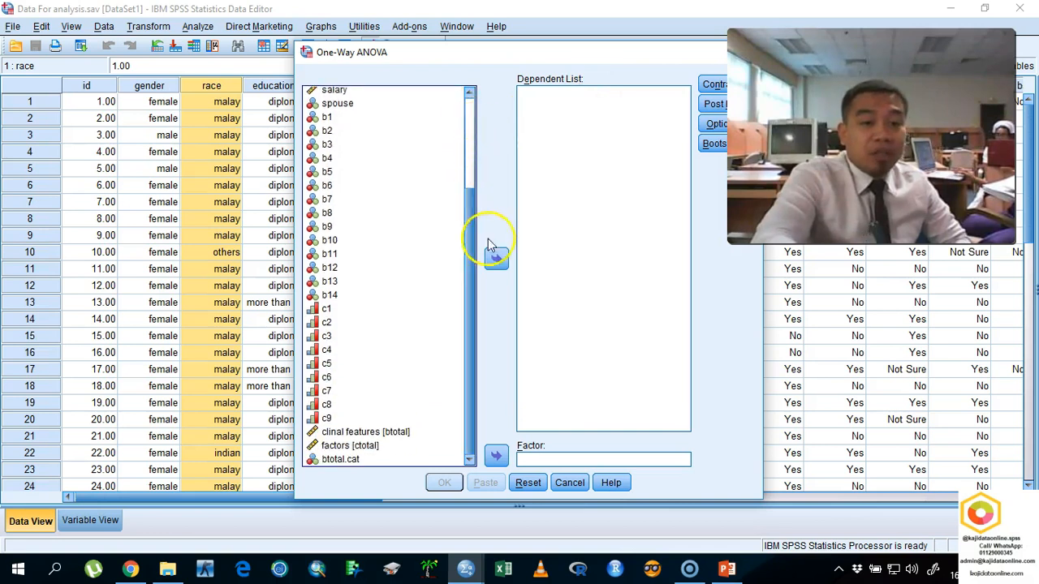
{"action": "left_click", "coordinate": [412, 431]}
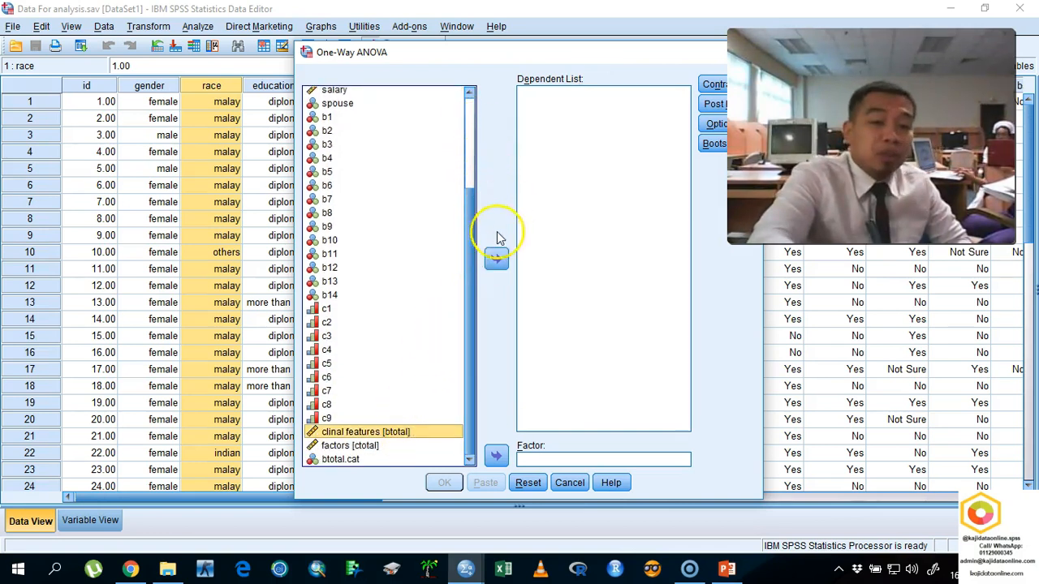
{"action": "left_click", "coordinate": [496, 258]}
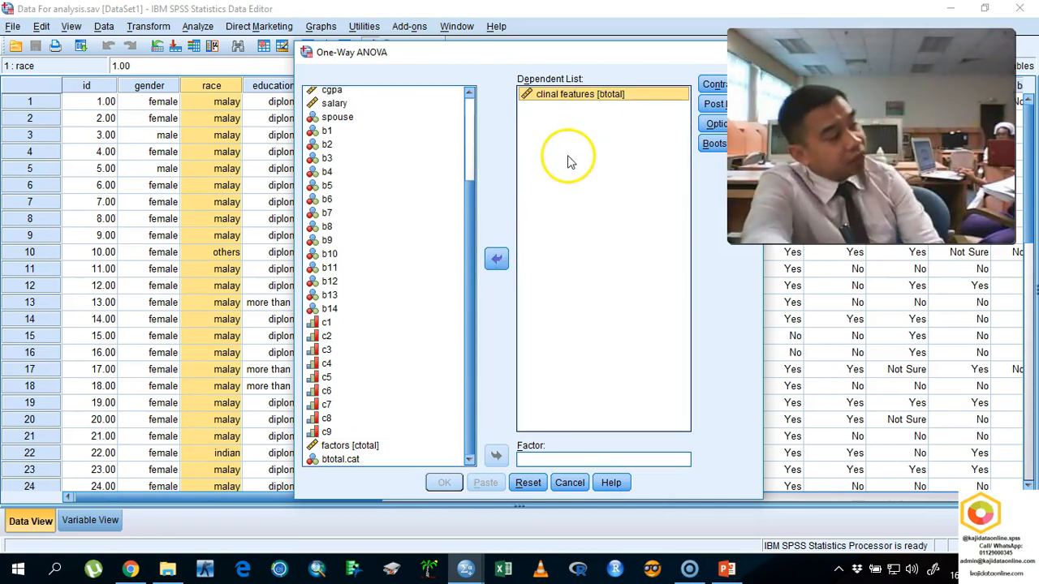
{"action": "scroll", "coordinate": [464, 260], "scroll_direction": "up", "scroll_amount": 3}
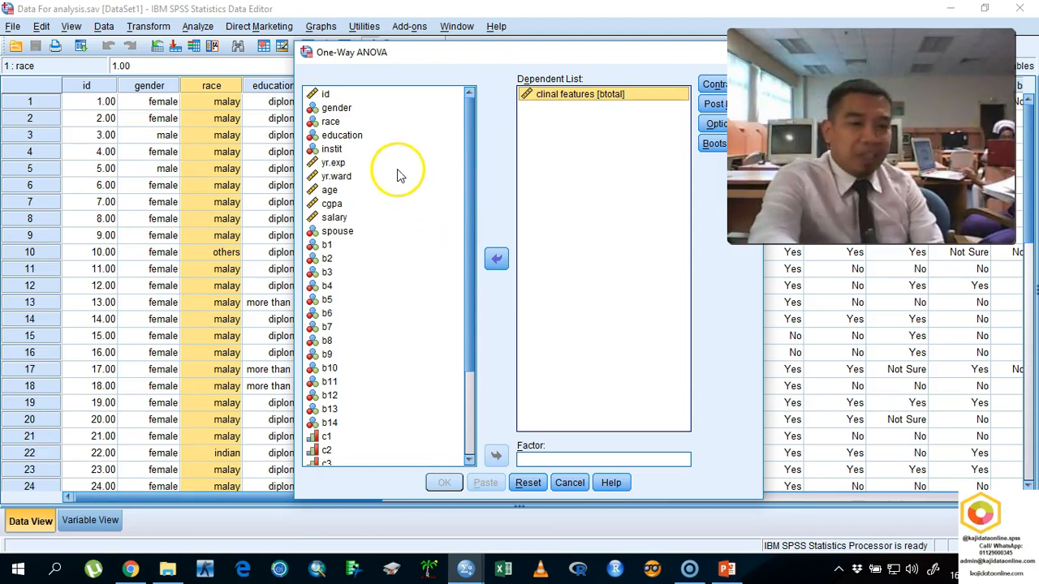
{"action": "left_click", "coordinate": [332, 123]}
{"action": "left_click_drag", "start_coordinate": [331, 126], "coordinate": [560, 461]}
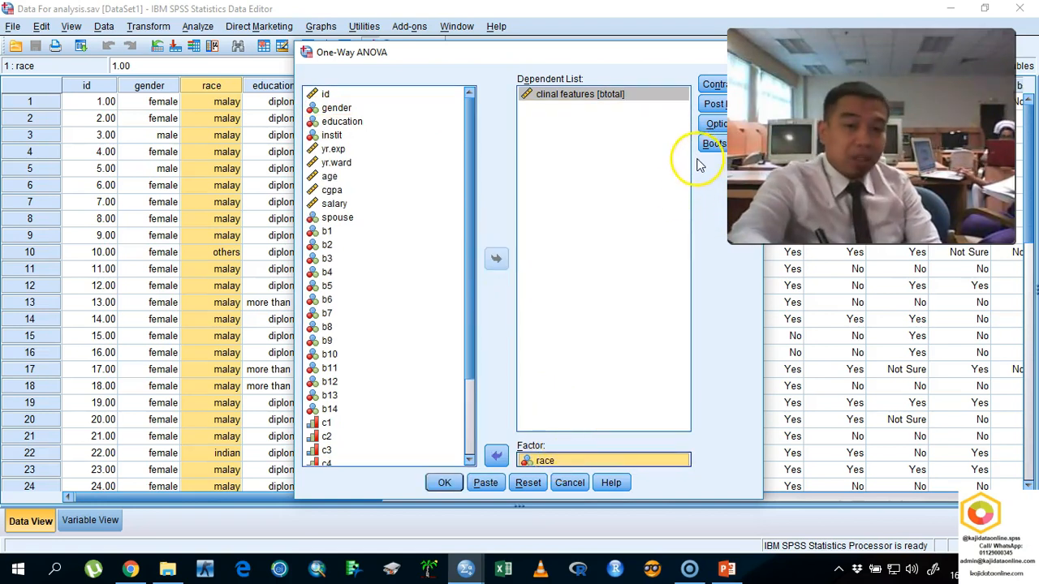
- Request Tukey post hoc tests, descriptives, a homogeneity of variance test and a means plot, and run the ANOVA
{"action": "left_click", "coordinate": [714, 104]}
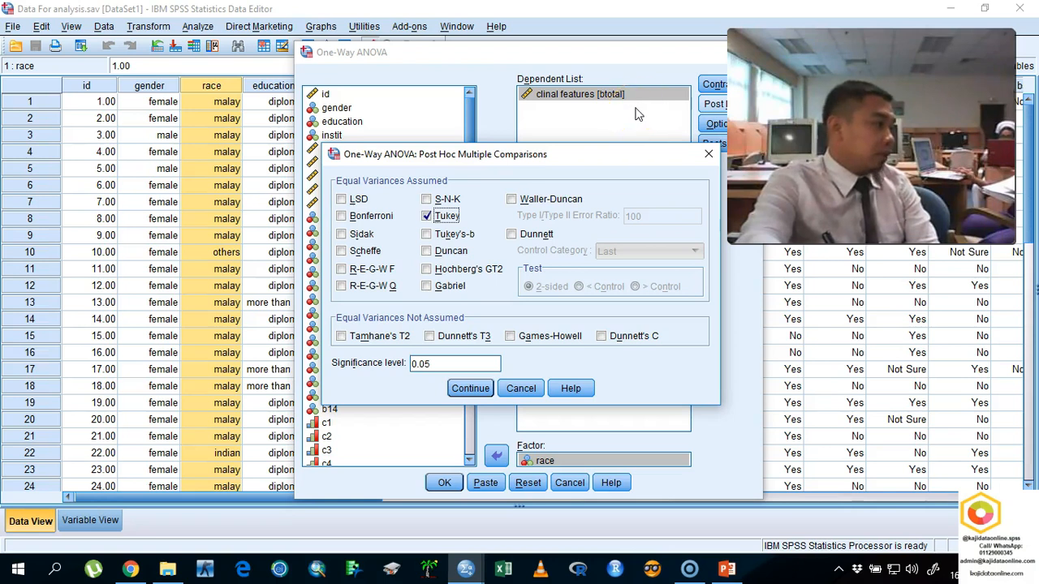
{"action": "left_click", "coordinate": [472, 389]}
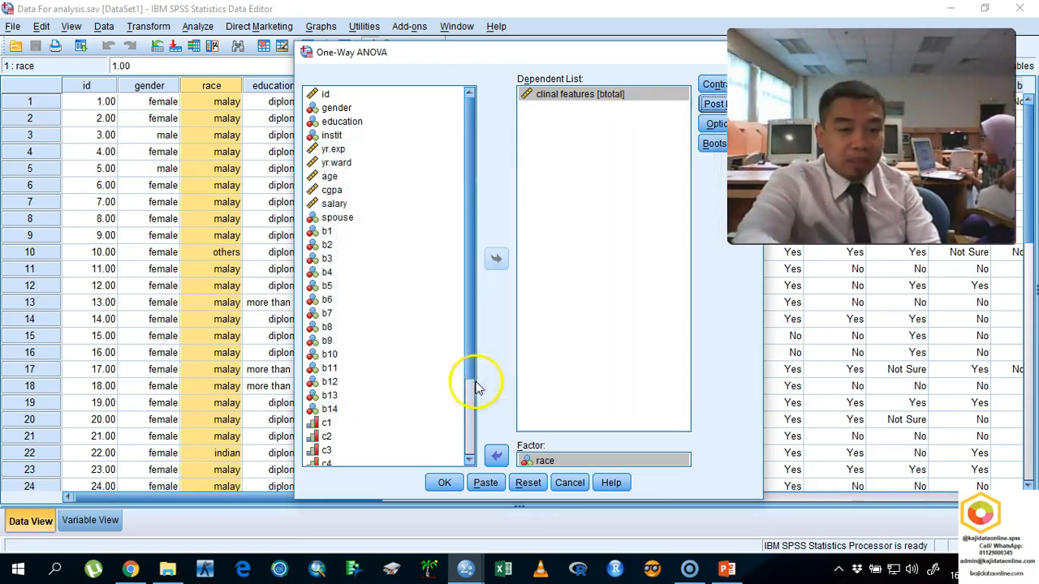
{"action": "left_click", "coordinate": [716, 124]}
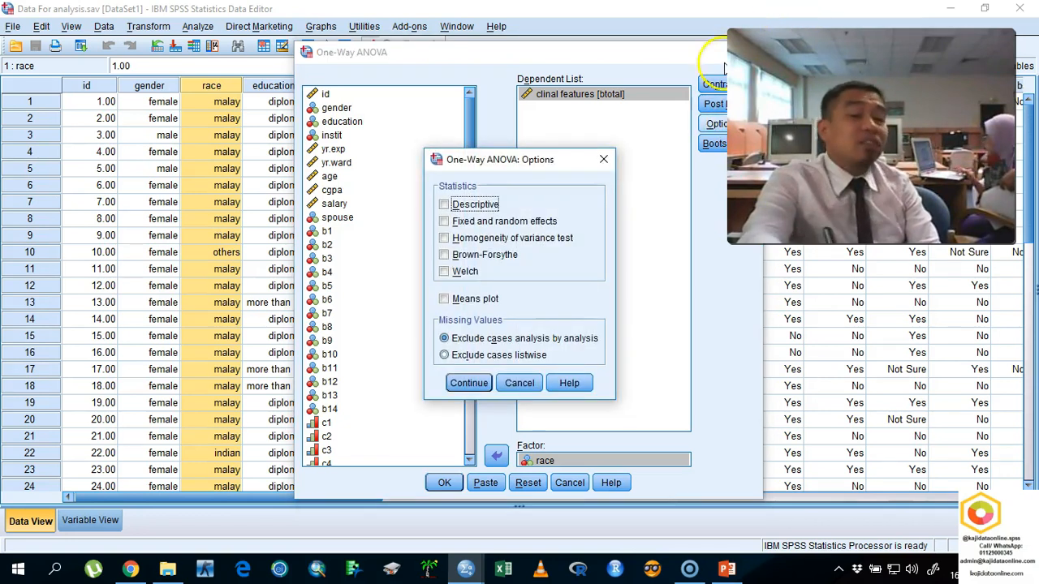
{"action": "left_click", "coordinate": [475, 207]}
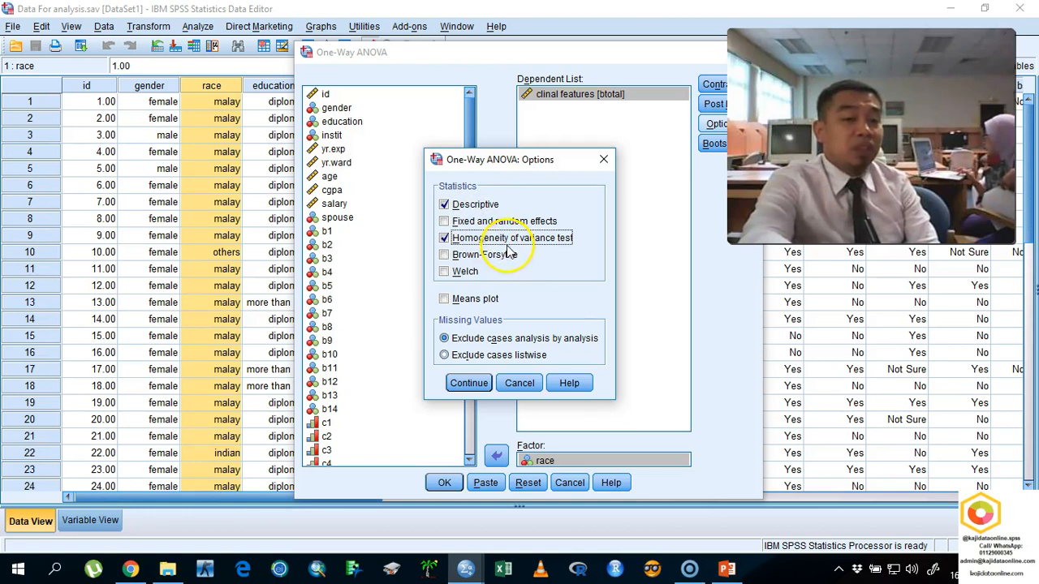
{"action": "left_click", "coordinate": [482, 299]}
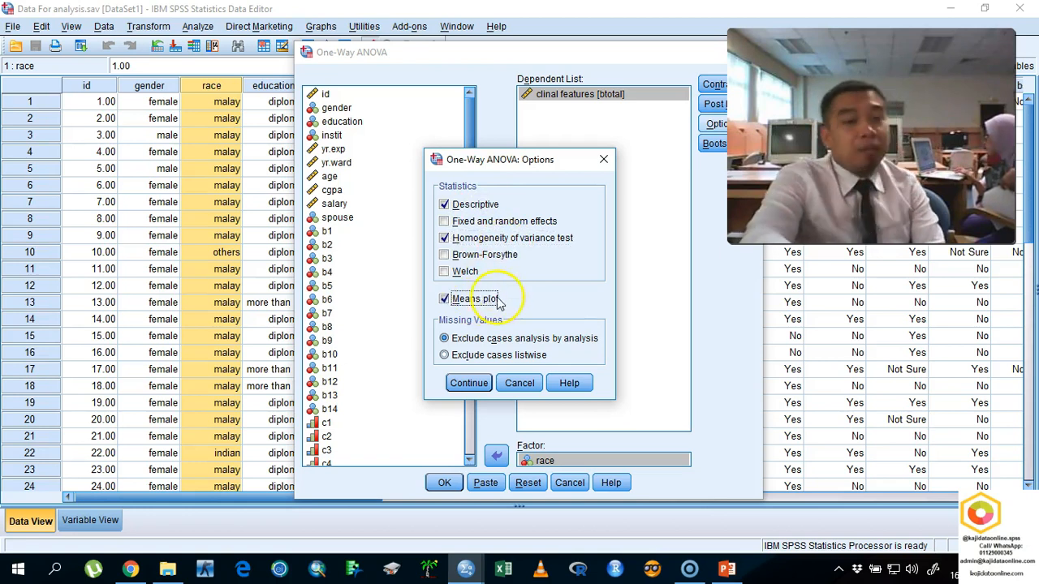
{"action": "left_click", "coordinate": [475, 386]}
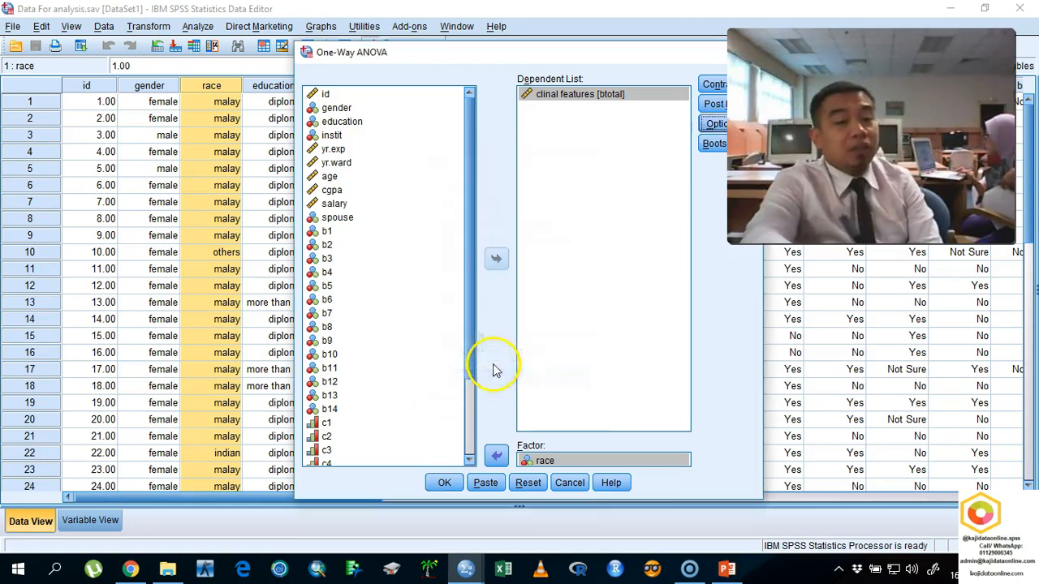
{"action": "left_click", "coordinate": [449, 482]}
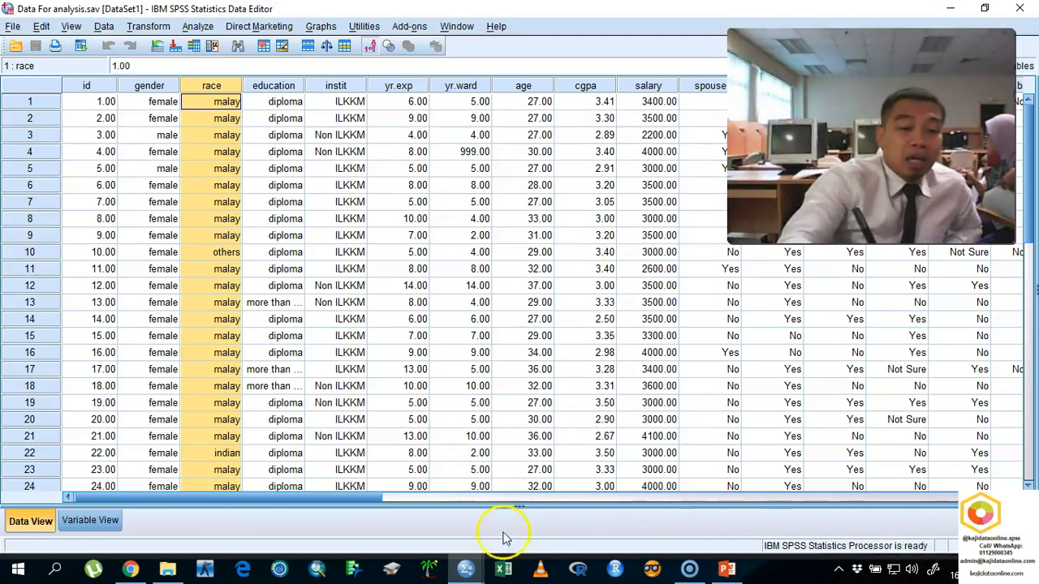
- Bring up the Oneway output and examine its descriptives, homogeneity of variances and ANOVA tables
{"action": "mouse_move", "coordinate": [470, 568]}
{"action": "left_click", "coordinate": [491, 507]}
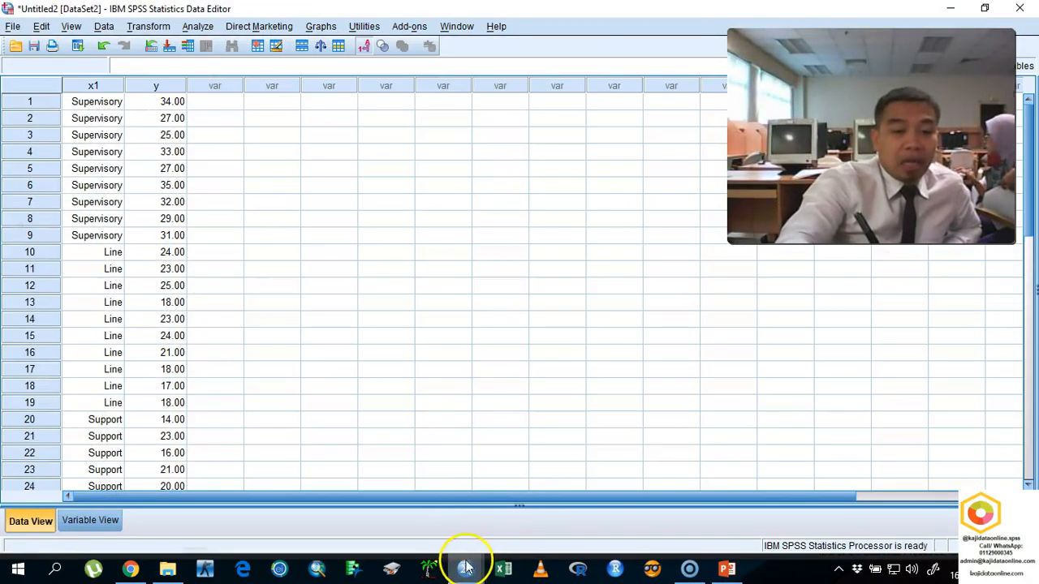
{"action": "left_click", "coordinate": [467, 569]}
{"action": "left_click", "coordinate": [568, 503]}
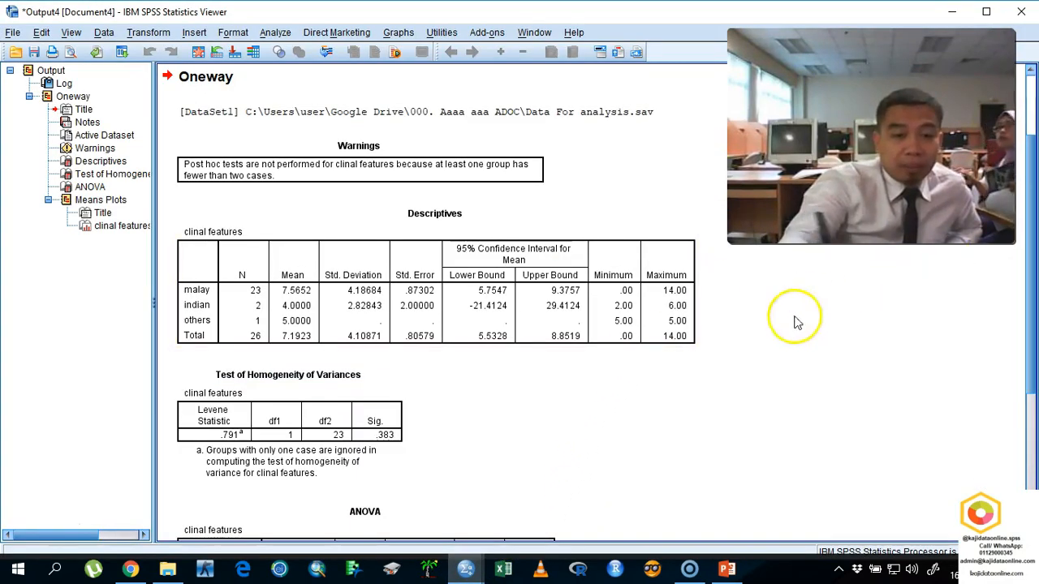
{"action": "left_click_drag", "start_coordinate": [1030, 330], "coordinate": [1020, 371]}
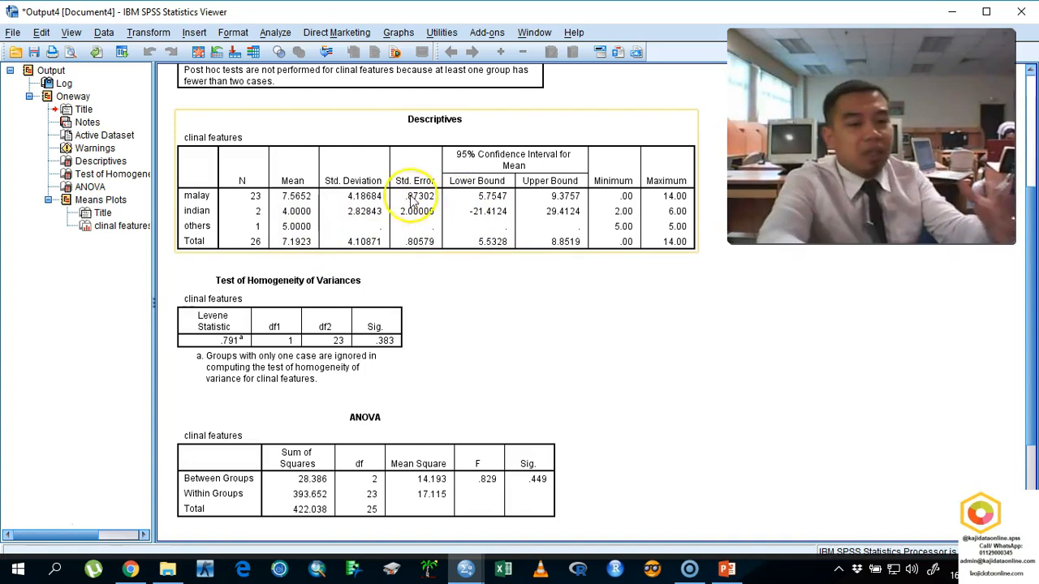
- On a screen sketch of the output, circle the homogeneity test and its Sig. value, and handwrite "> α" with an arrow
{"action": "left_click", "coordinate": [934, 570]}
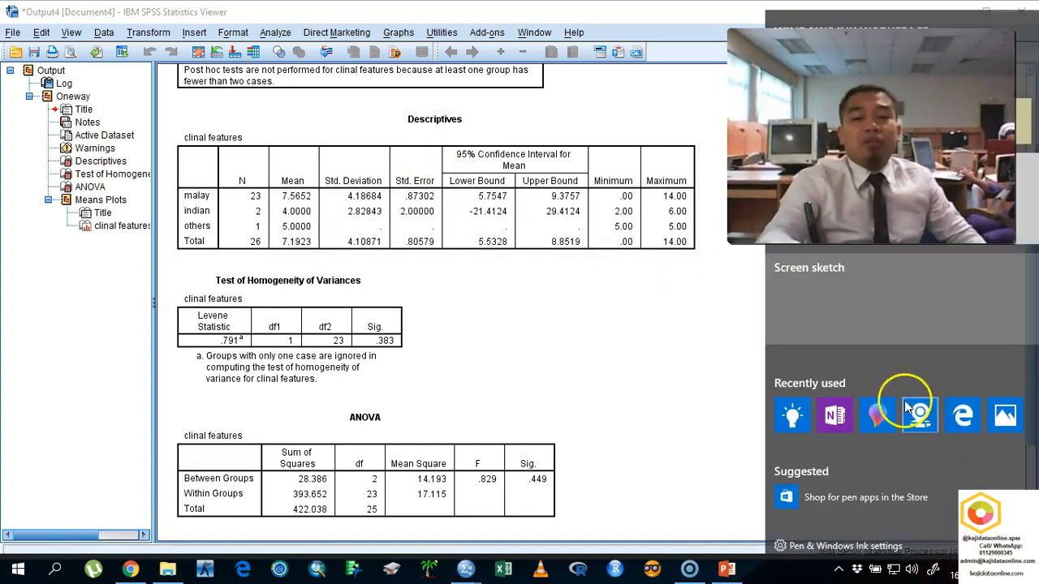
{"action": "left_click", "coordinate": [875, 274]}
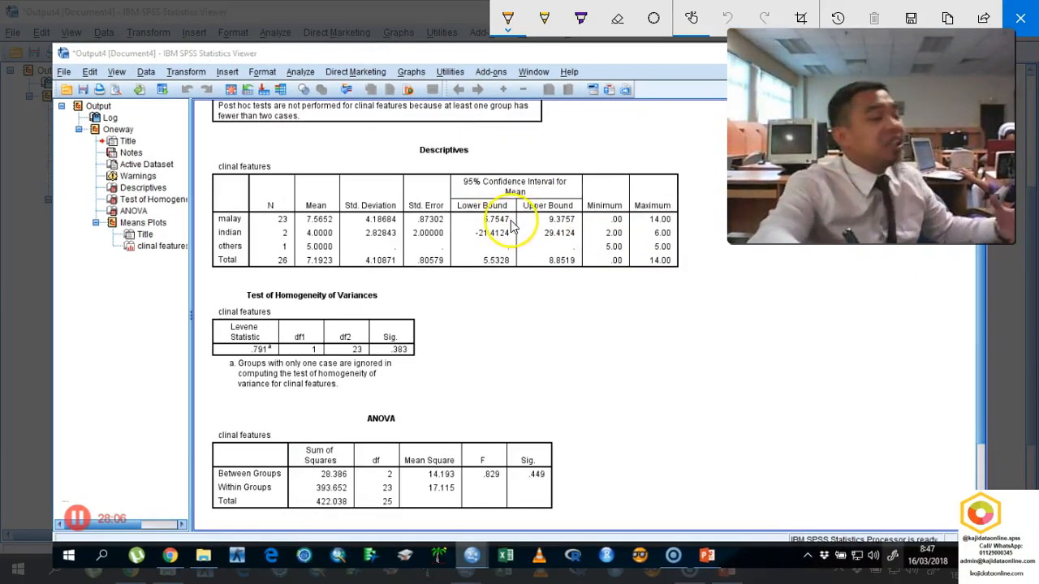
{"action": "mouse_move", "coordinate": [419, 272]}
{"action": "left_mouse_down"}
{"action": "mouse_move", "coordinate": [160, 295]}
{"action": "mouse_move", "coordinate": [276, 431]}
{"action": "mouse_move", "coordinate": [492, 258]}
{"action": "mouse_move", "coordinate": [324, 231]}
{"action": "left_mouse_up"}
{"action": "mouse_move", "coordinate": [429, 305]}
{"action": "left_mouse_down"}
{"action": "mouse_move", "coordinate": [448, 328]}
{"action": "mouse_move", "coordinate": [404, 308]}
{"action": "left_mouse_up"}
{"action": "mouse_move", "coordinate": [510, 311]}
{"action": "left_mouse_down"}
{"action": "mouse_move", "coordinate": [526, 340]}
{"action": "mouse_move", "coordinate": [521, 351]}
{"action": "left_mouse_up"}
{"action": "mouse_move", "coordinate": [554, 283]}
{"action": "left_mouse_down"}
{"action": "mouse_move", "coordinate": [556, 317]}
{"action": "mouse_move", "coordinate": [665, 302]}
{"action": "left_mouse_up"}
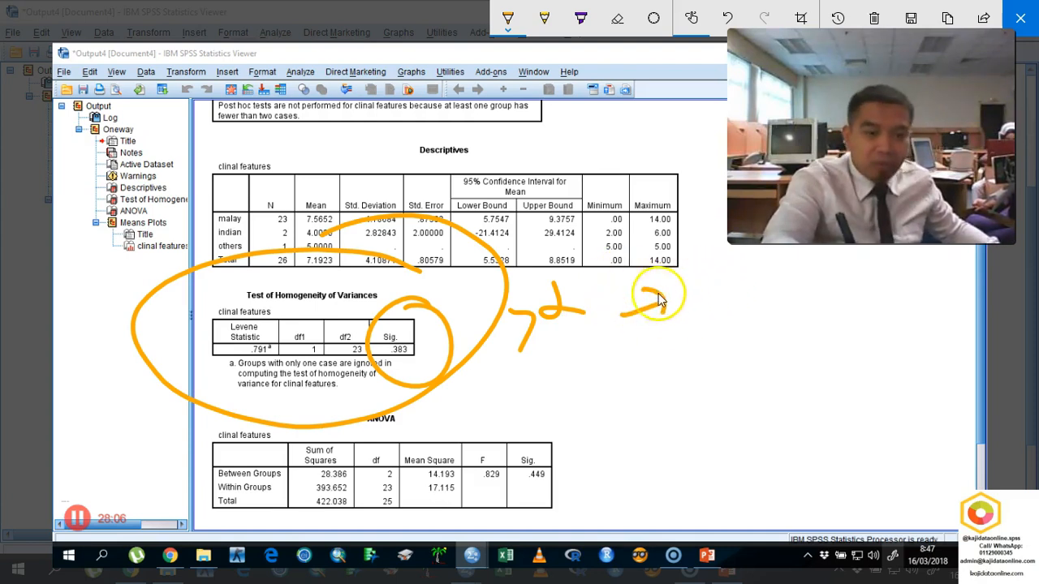
- Draw an arrow to the ANOVA table, circle its Sig. value, and handwrite "p-val ≥ α" beside it
{"action": "left_click_drag", "start_coordinate": [659, 362], "coordinate": [610, 410]}
{"action": "left_click_drag", "start_coordinate": [619, 376], "coordinate": [633, 408]}
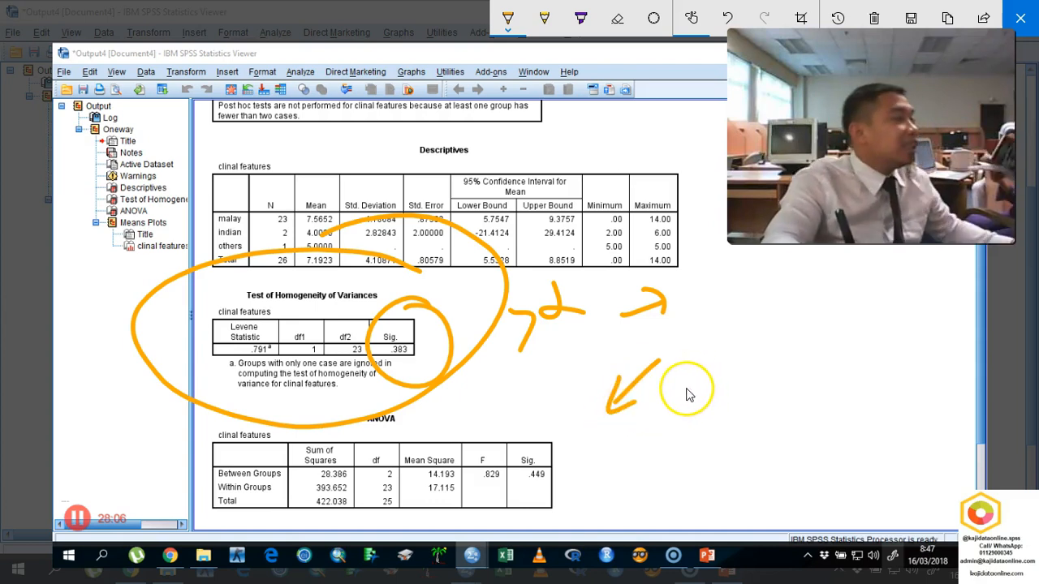
{"action": "mouse_move", "coordinate": [550, 434]}
{"action": "left_mouse_down"}
{"action": "mouse_move", "coordinate": [528, 487]}
{"action": "mouse_move", "coordinate": [551, 426]}
{"action": "left_mouse_up"}
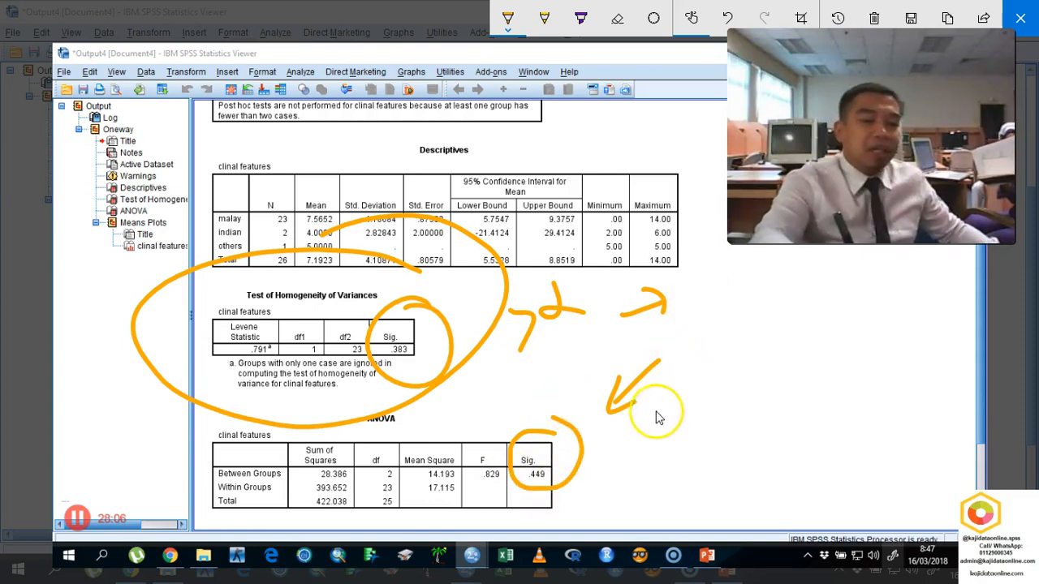
{"action": "left_click_drag", "start_coordinate": [605, 452], "coordinate": [673, 433]}
{"action": "mouse_move", "coordinate": [716, 348]}
{"action": "left_mouse_down"}
{"action": "mouse_move", "coordinate": [712, 360]}
{"action": "mouse_move", "coordinate": [735, 338]}
{"action": "mouse_move", "coordinate": [755, 341]}
{"action": "left_mouse_up"}
{"action": "left_click_drag", "start_coordinate": [752, 294], "coordinate": [763, 310]}
{"action": "left_click_drag", "start_coordinate": [741, 375], "coordinate": [768, 414]}
{"action": "left_click_drag", "start_coordinate": [786, 351], "coordinate": [807, 367]}
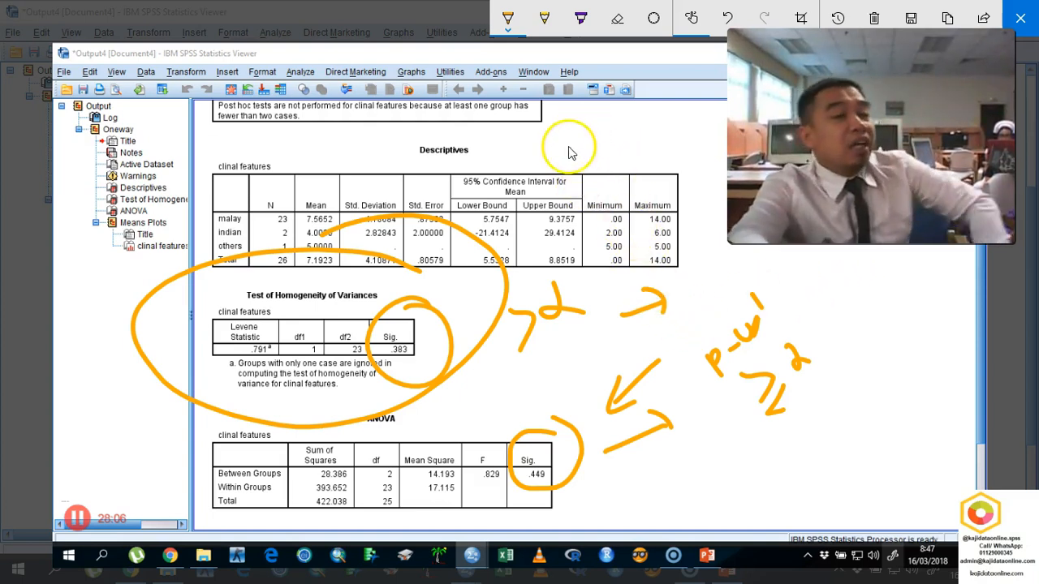
- Handwrite a conclusion starting with "Conclusion: There is no" around the Descriptives heading, and clear all ink from the sketch
{"action": "left_click_drag", "start_coordinate": [309, 142], "coordinate": [315, 164]}
{"action": "left_click_drag", "start_coordinate": [327, 150], "coordinate": [424, 89]}
{"action": "mouse_move", "coordinate": [444, 130]}
{"action": "left_mouse_down"}
{"action": "mouse_move", "coordinate": [554, 99]}
{"action": "mouse_move", "coordinate": [561, 86]}
{"action": "left_mouse_up"}
{"action": "left_click_drag", "start_coordinate": [571, 73], "coordinate": [575, 75]}
{"action": "mouse_move", "coordinate": [542, 150]}
{"action": "left_mouse_down"}
{"action": "mouse_move", "coordinate": [548, 163]}
{"action": "mouse_move", "coordinate": [570, 154]}
{"action": "mouse_move", "coordinate": [587, 131]}
{"action": "mouse_move", "coordinate": [652, 107]}
{"action": "left_mouse_up"}
{"action": "left_click", "coordinate": [593, 124]}
{"action": "mouse_move", "coordinate": [607, 174]}
{"action": "left_mouse_down"}
{"action": "mouse_move", "coordinate": [611, 185]}
{"action": "mouse_move", "coordinate": [703, 113]}
{"action": "left_mouse_up"}
{"action": "mouse_move", "coordinate": [659, 190]}
{"action": "left_mouse_down"}
{"action": "mouse_move", "coordinate": [662, 216]}
{"action": "mouse_move", "coordinate": [686, 172]}
{"action": "mouse_move", "coordinate": [713, 152]}
{"action": "left_mouse_up"}
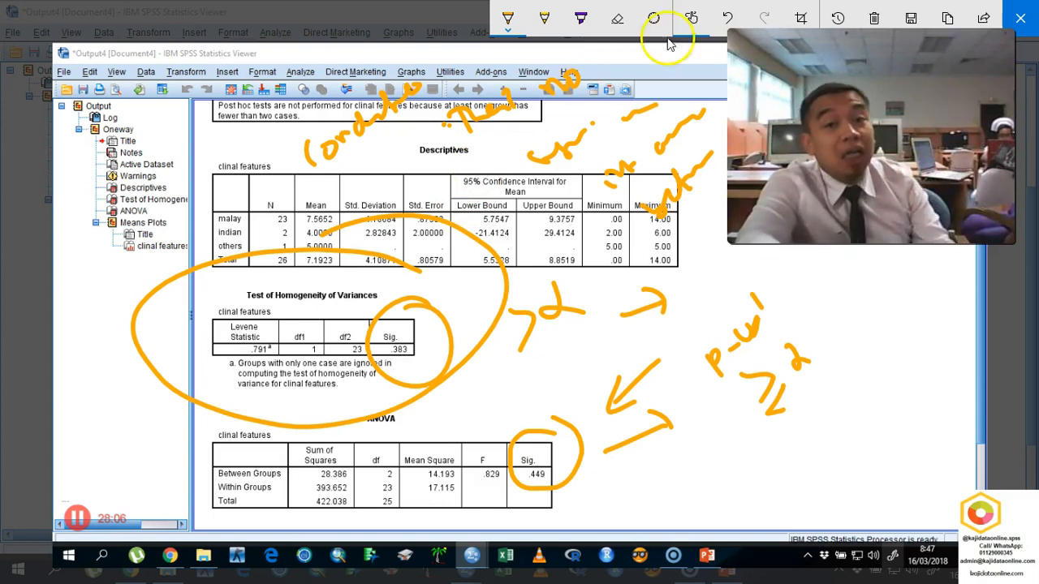
{"action": "left_click", "coordinate": [872, 19]}
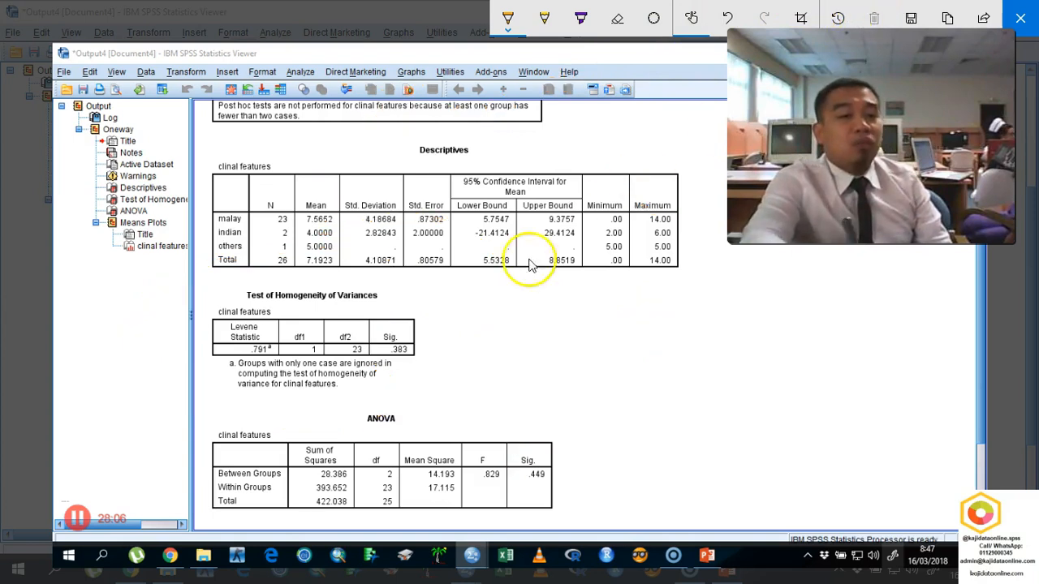
- Mark the three group sizes and circle standard deviation and standard error cells in the Descriptives table, and clear and close the sketch
{"action": "left_click_drag", "start_coordinate": [295, 220], "coordinate": [293, 243]}
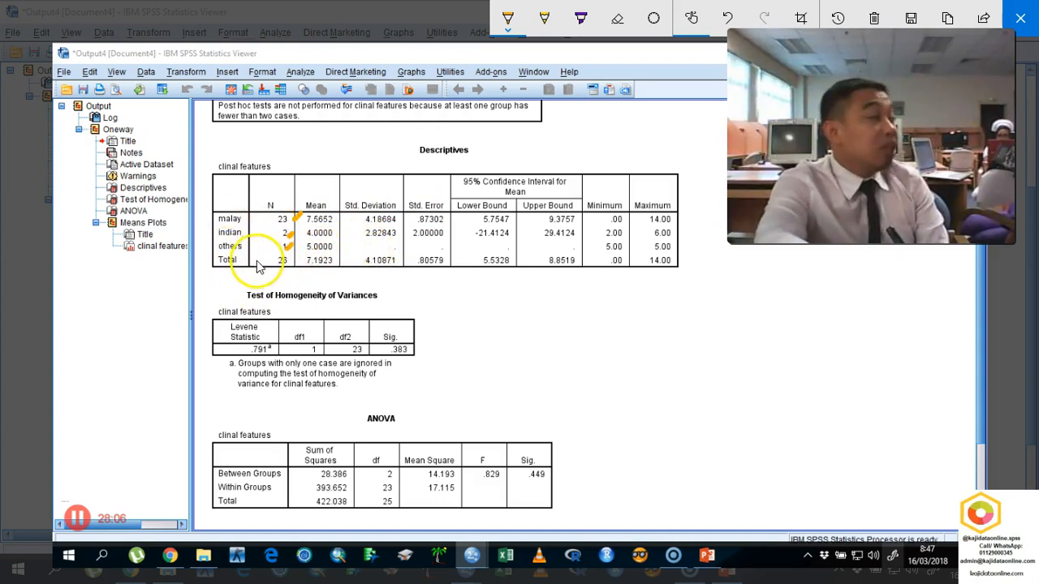
{"action": "mouse_move", "coordinate": [341, 228]}
{"action": "left_mouse_down"}
{"action": "mouse_move", "coordinate": [349, 244]}
{"action": "mouse_move", "coordinate": [390, 259]}
{"action": "mouse_move", "coordinate": [410, 231]}
{"action": "mouse_move", "coordinate": [441, 235]}
{"action": "left_mouse_up"}
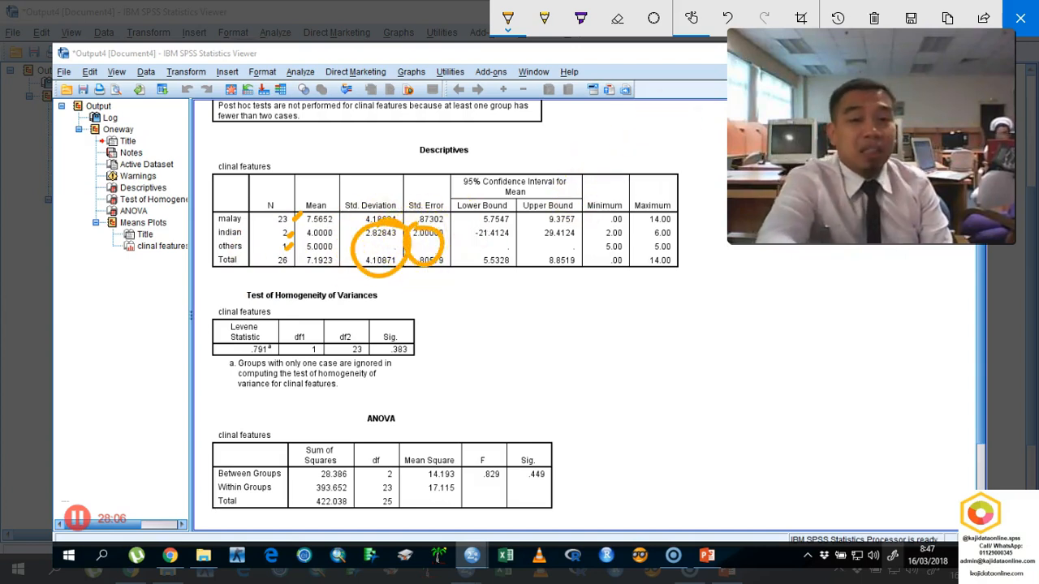
{"action": "left_click", "coordinate": [874, 18]}
{"action": "left_click", "coordinate": [1015, 16]}
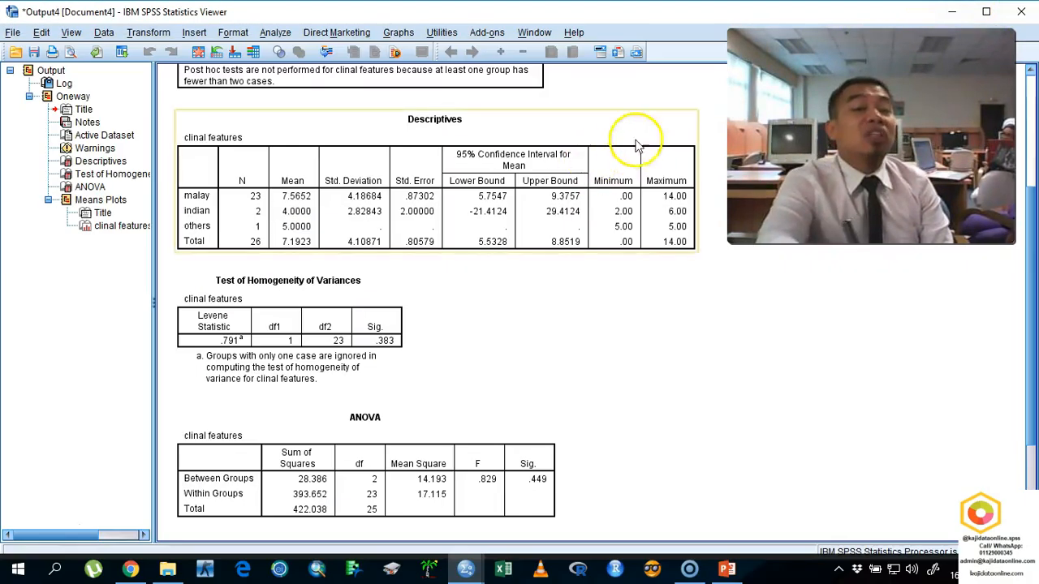
- Return to the Data For analysis.sav data rows and select the salary column
{"action": "left_click", "coordinate": [946, 11]}
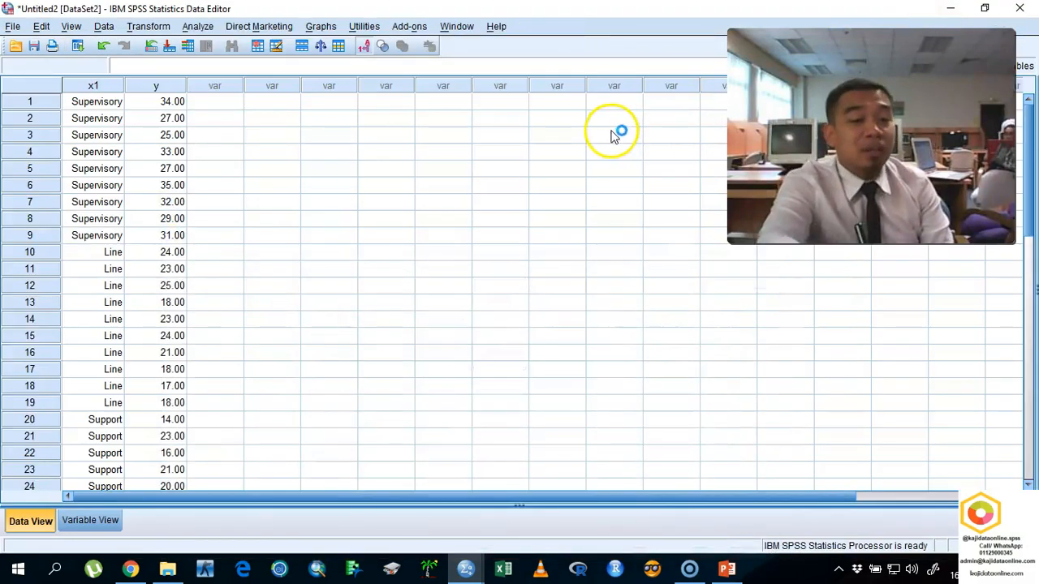
{"action": "left_click", "coordinate": [950, 10]}
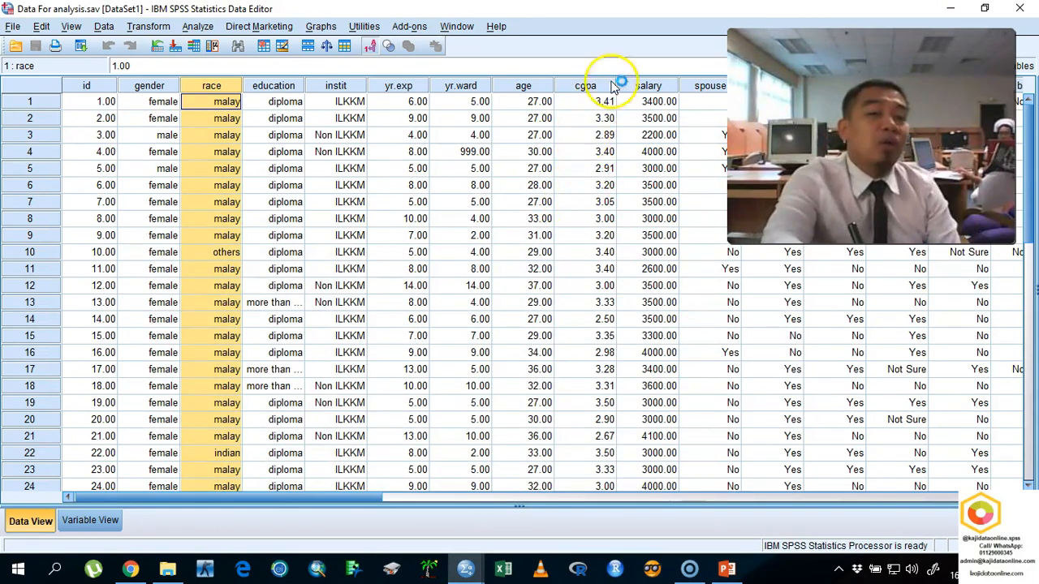
{"action": "left_click", "coordinate": [659, 86]}
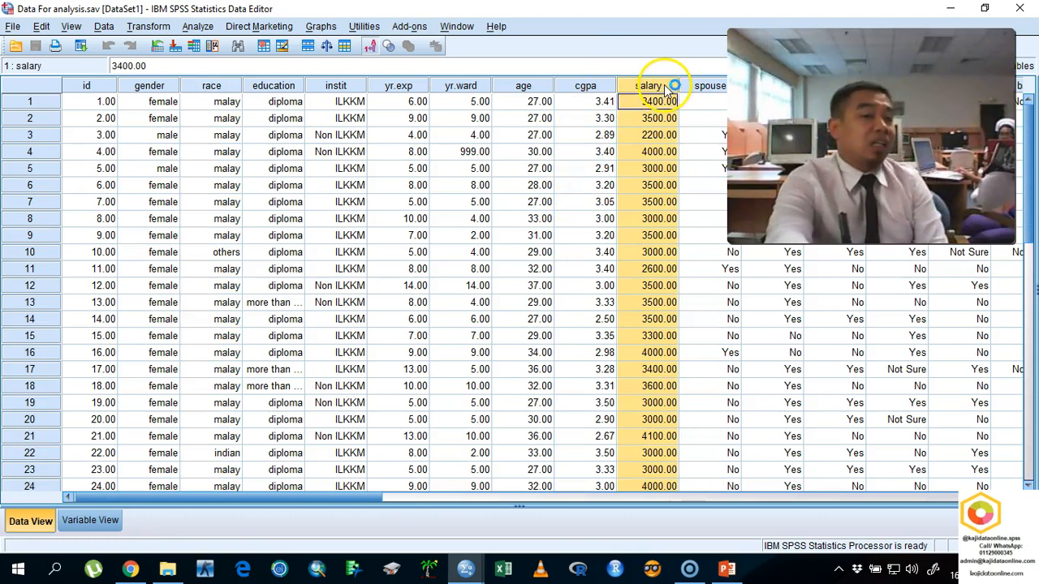